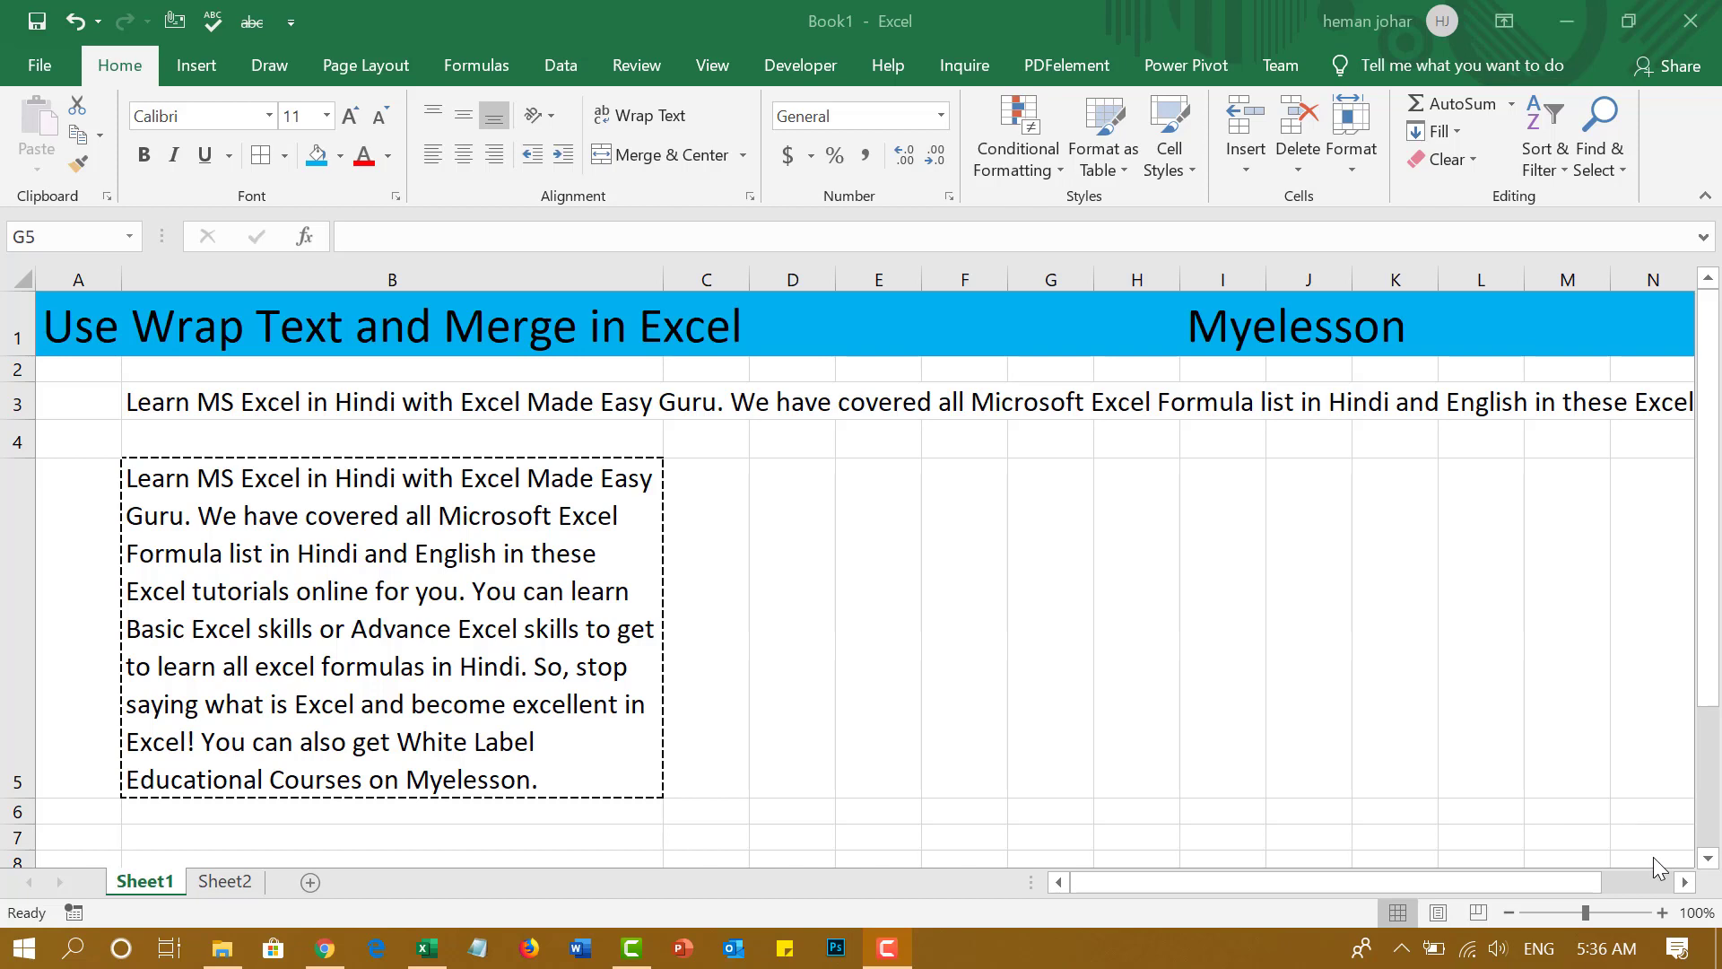
Follow B3's long paragraph as it overflows along row 3.
{"action": "left_click", "coordinate": [313, 395]}
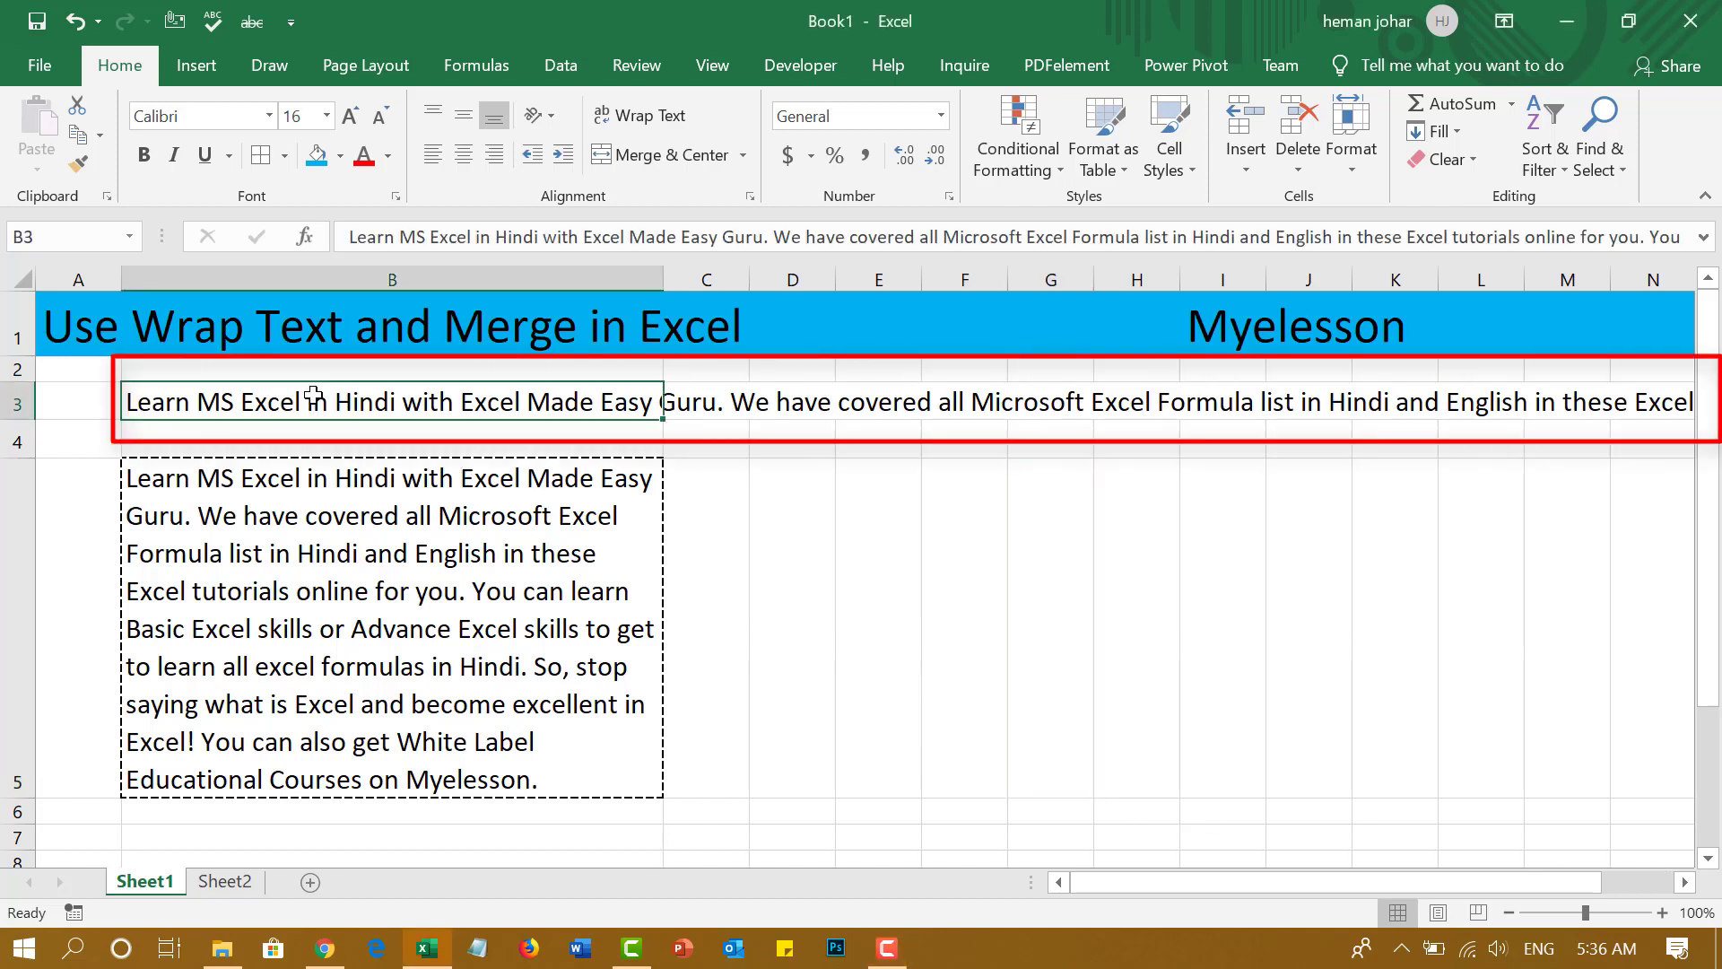
{"action": "key", "text": "Right"}
{"action": "key", "text": "Right"}
{"action": "key", "text": "Right"}
{"action": "key", "text": "Right"}
{"action": "key", "text": "Right"}
{"action": "key", "text": "Right"}
{"action": "key", "text": "Right"}
{"action": "key", "text": "Right"}
{"action": "key", "text": "Right"}
{"action": "key", "text": "Right"}
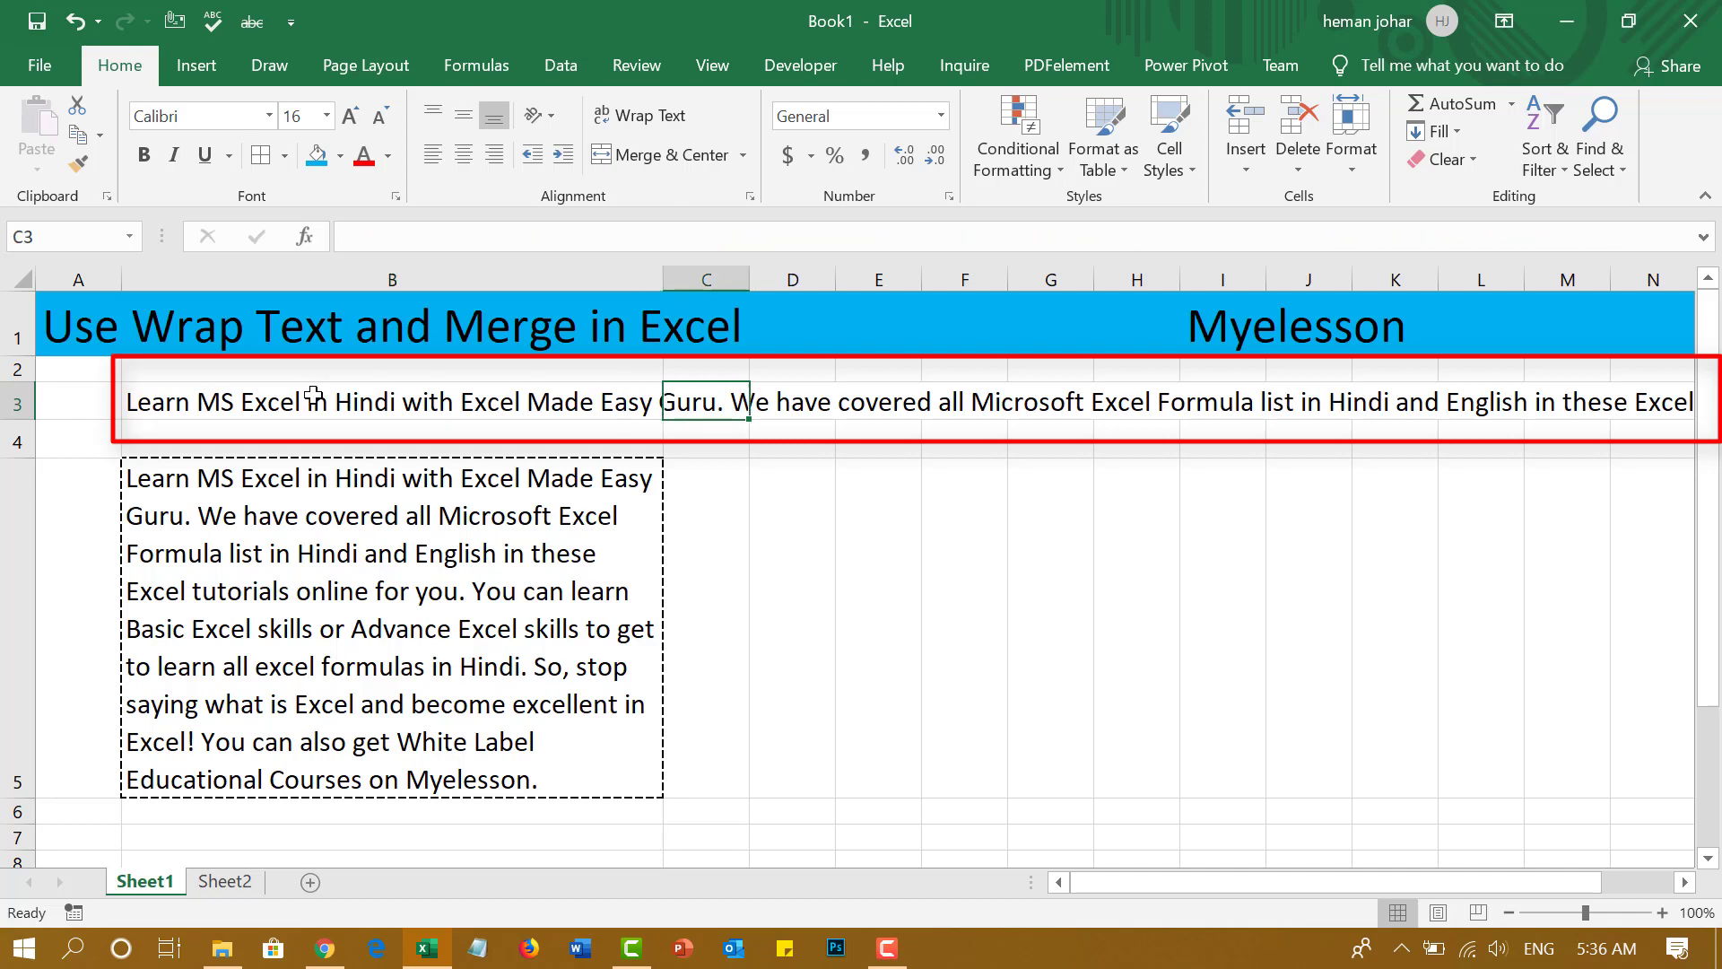
{"action": "key", "text": "Right"}
{"action": "key", "text": "Right"}
{"action": "key", "text": "Right"}
{"action": "key", "text": "Right"}
{"action": "key", "text": "Right"}
{"action": "key", "text": "Right"}
{"action": "key", "text": "Right"}
{"action": "key", "text": "Right"}
{"action": "key", "text": "Right"}
{"action": "key", "text": "Right"}
{"action": "key", "text": "Right"}
{"action": "key", "text": "Right"}
{"action": "key", "text": "Right"}
{"action": "key", "text": "Right"}
{"action": "key", "text": "Right"}
{"action": "key", "text": "Right"}
{"action": "key", "text": "Right"}
{"action": "key", "text": "Right"}
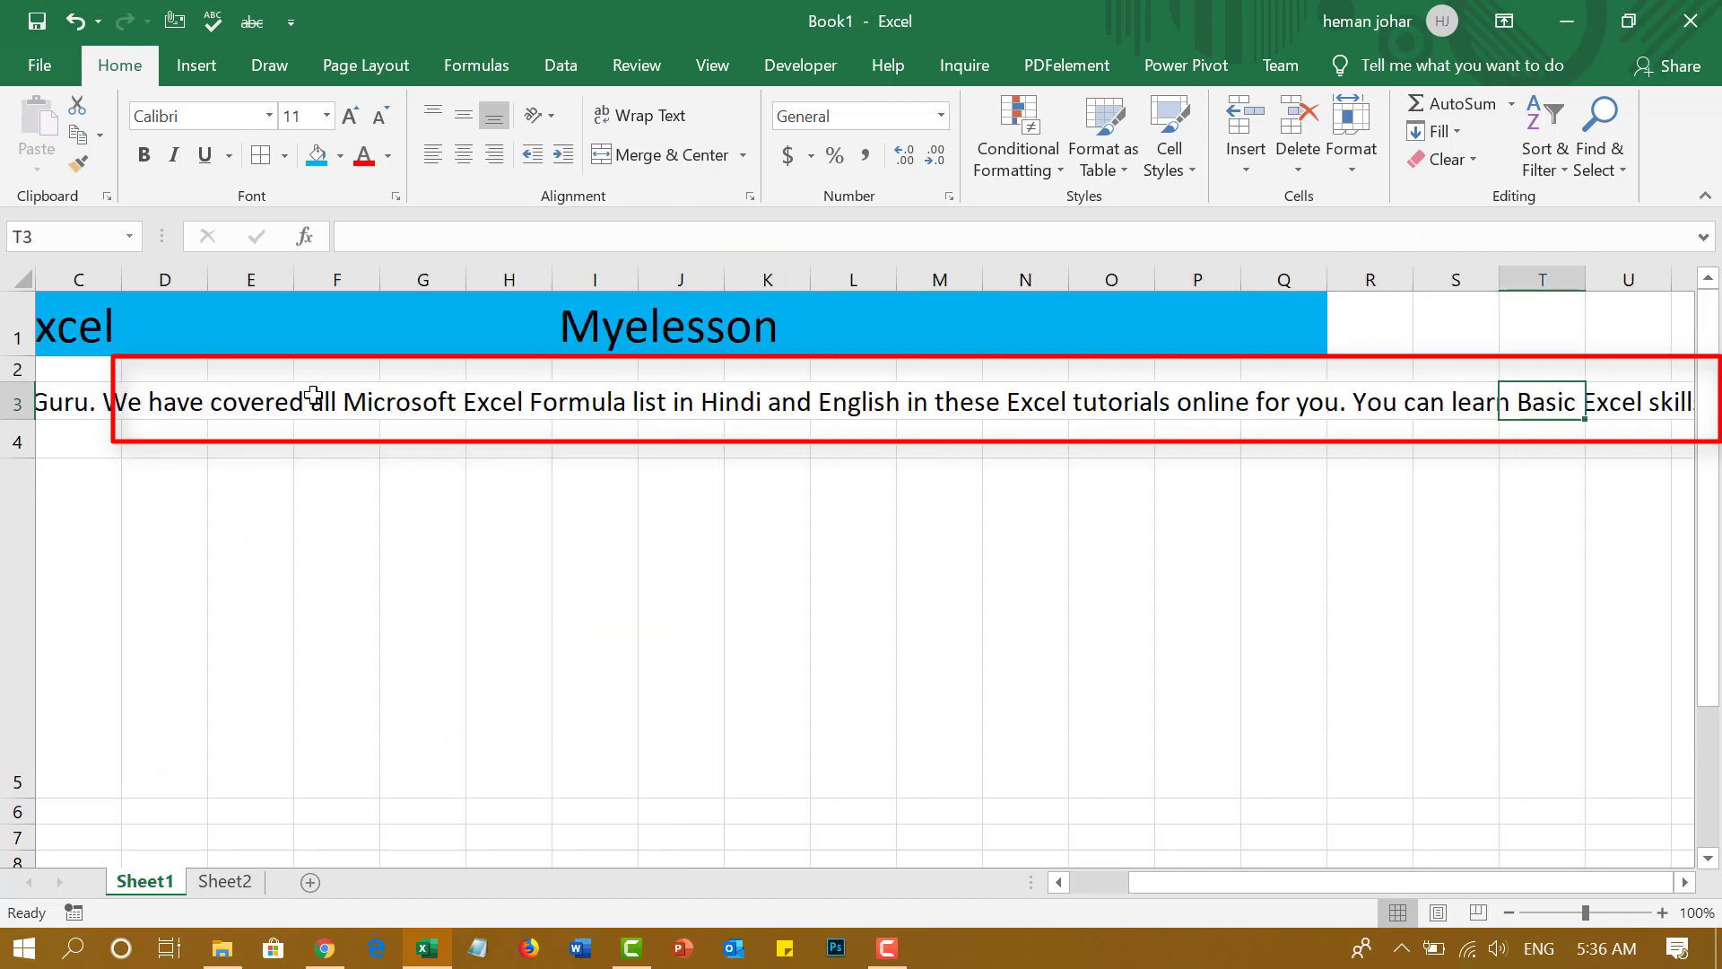
{"action": "key", "text": "Right"}
{"action": "key", "text": "Right"}
{"action": "key", "text": "Right"}
{"action": "key", "text": "Right"}
{"action": "key", "text": "Right"}
{"action": "key", "text": "Right"}
{"action": "key", "text": "Right"}
{"action": "key", "text": "Right"}
{"action": "key", "text": "Right"}
{"action": "key", "text": "Right"}
{"action": "key", "text": "Right"}
{"action": "key", "text": "Right"}
{"action": "key", "text": "Right"}
{"action": "key", "text": "Right"}
{"action": "key", "text": "Right"}
{"action": "key", "text": "Right"}
{"action": "key", "text": "Right"}
{"action": "key", "text": "Right"}
{"action": "key", "text": "Right"}
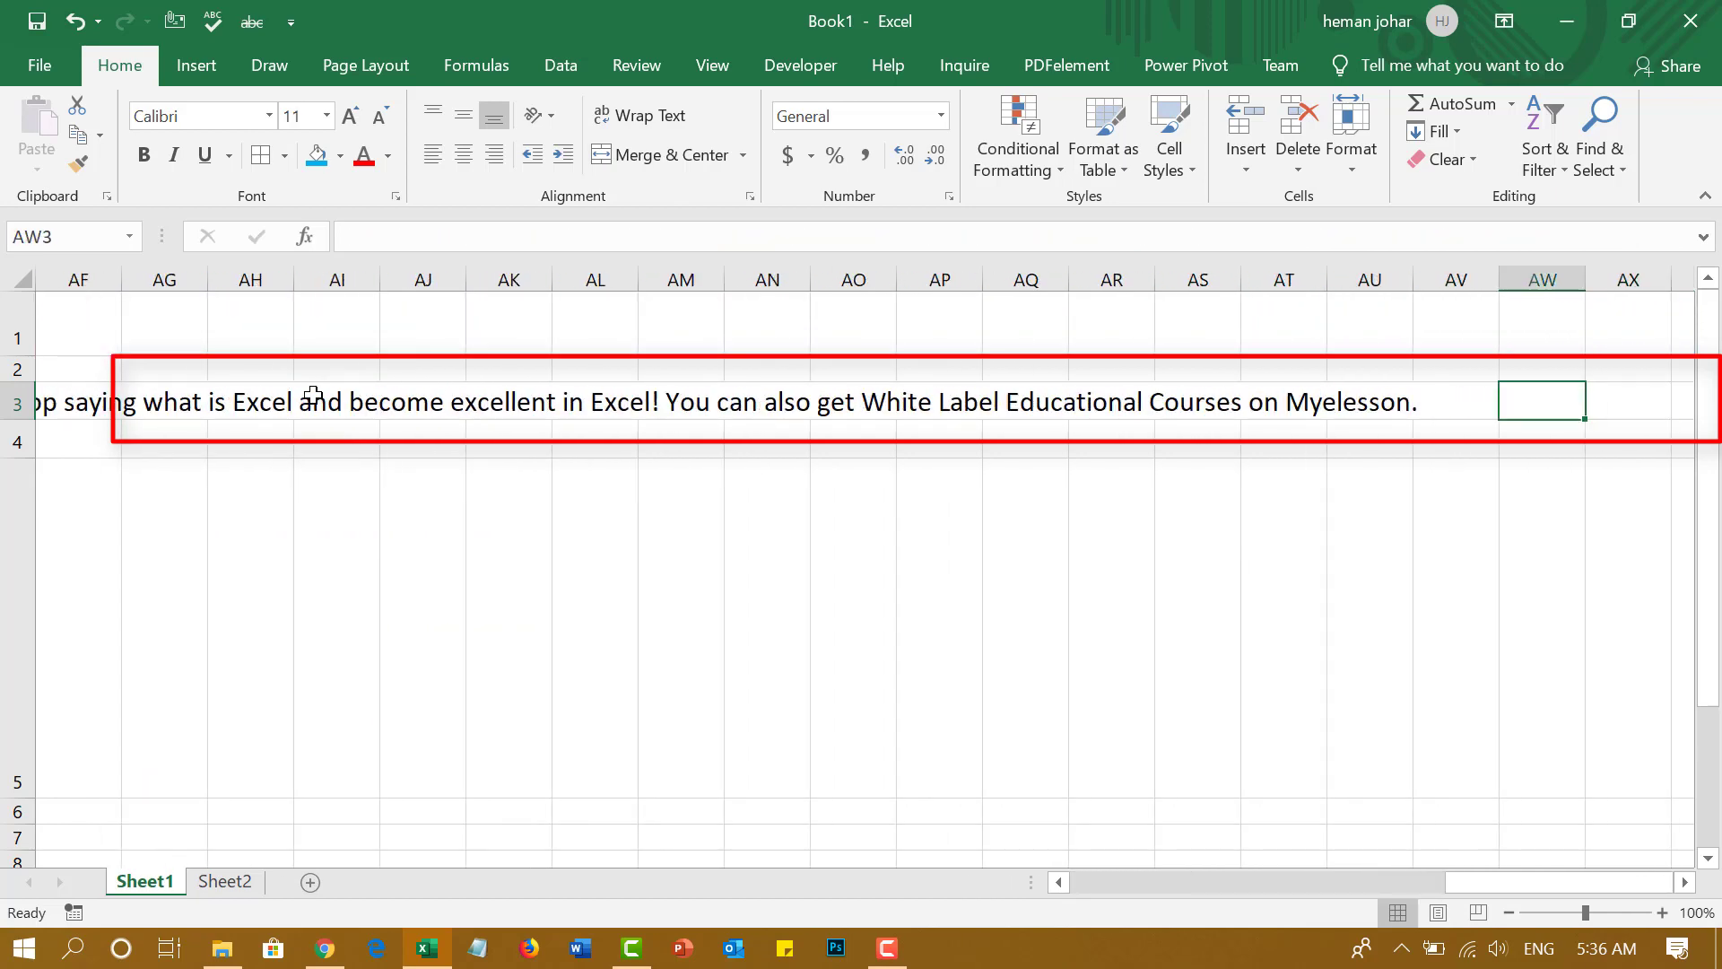
{"action": "key", "text": "Left"}
{"action": "key", "text": "Left"}
{"action": "key", "text": "Left"}
{"action": "key", "text": "Left"}
{"action": "key", "text": "Left"}
{"action": "key", "text": "Left"}
{"action": "key", "text": "Left"}
{"action": "key", "text": "Left"}
{"action": "key", "text": "Left"}
{"action": "key", "text": "Left"}
{"action": "key", "text": "Left"}
{"action": "key", "text": "Left"}
{"action": "key", "text": "Left"}
{"action": "key", "text": "Left"}
{"action": "key", "text": "Left"}
{"action": "key", "text": "Left"}
{"action": "key", "text": "Left"}
{"action": "key", "text": "Left"}
{"action": "key", "text": "Left"}
{"action": "key", "text": "Left"}
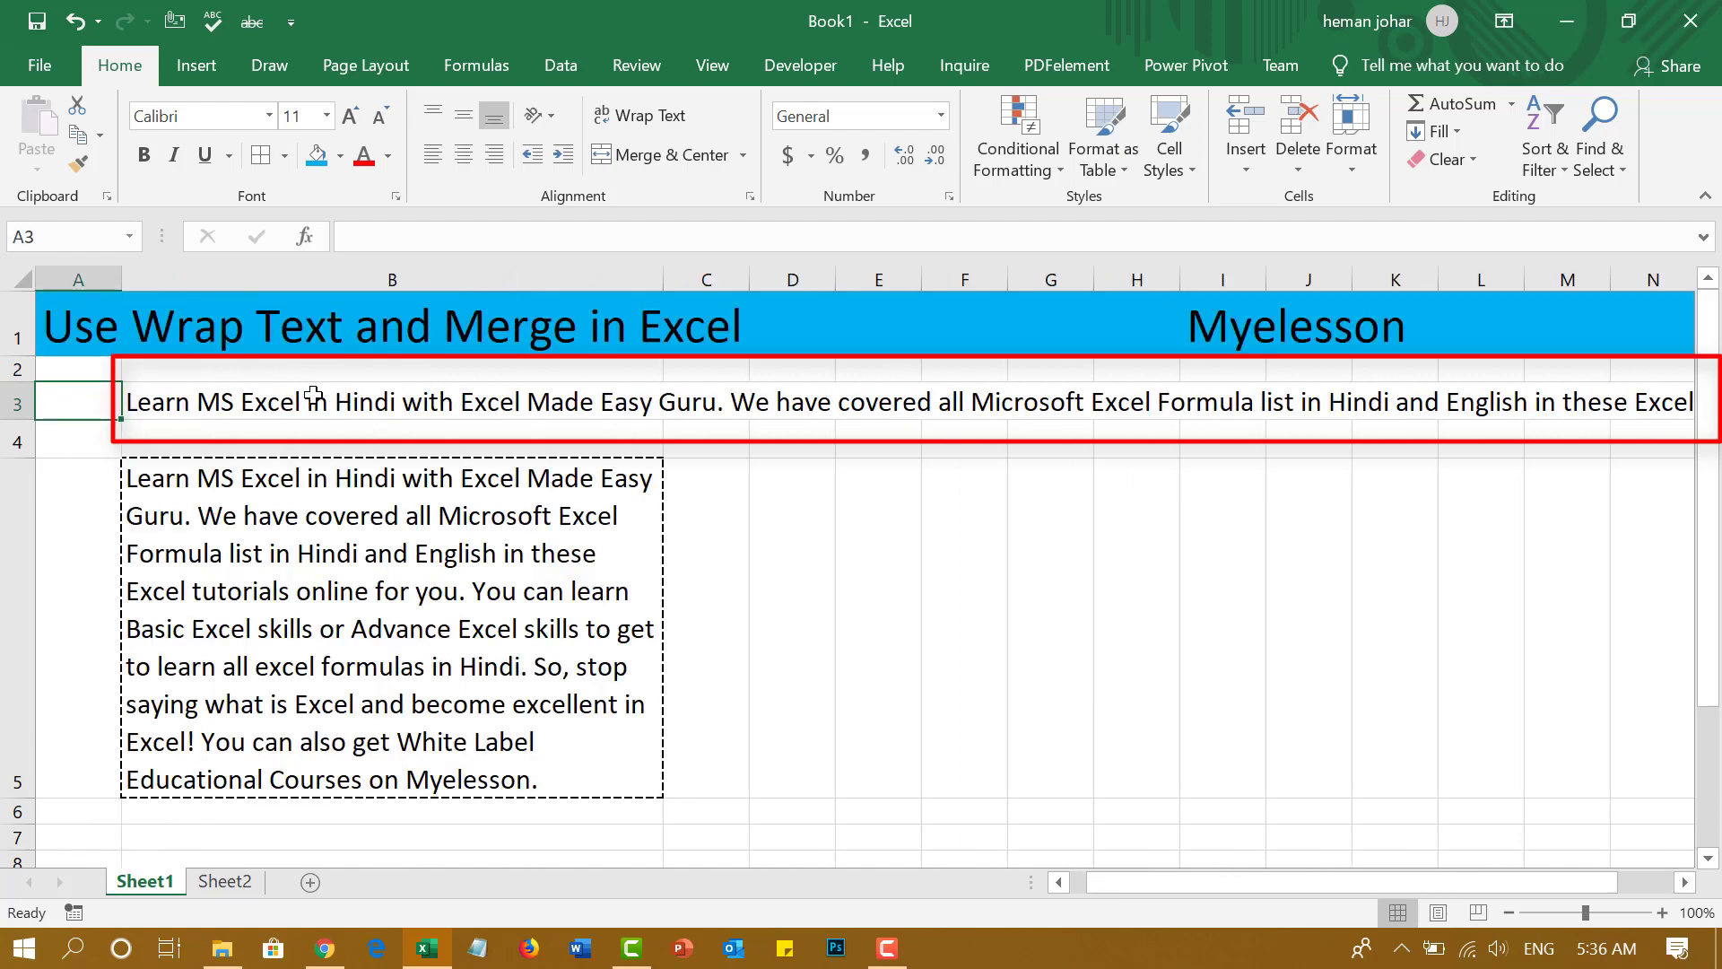
Copy the wrapped paragraph in B5, then move to empty cell B7.
{"action": "left_click", "coordinate": [366, 596]}
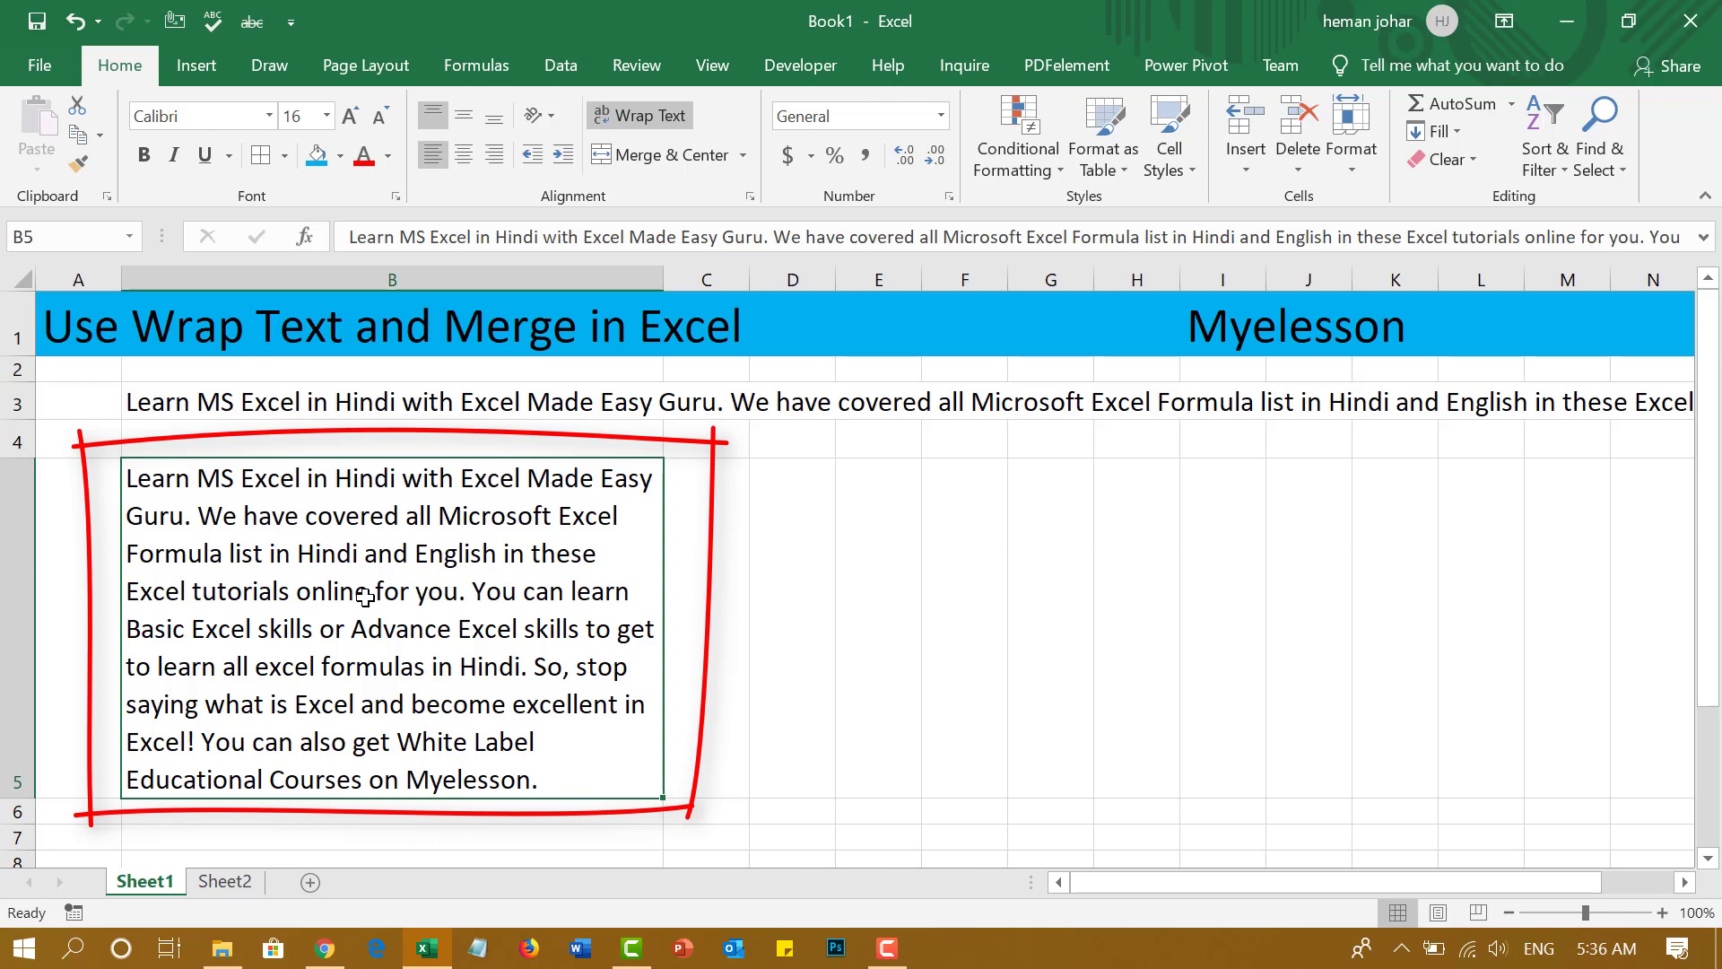
{"action": "left_click", "coordinate": [365, 597]}
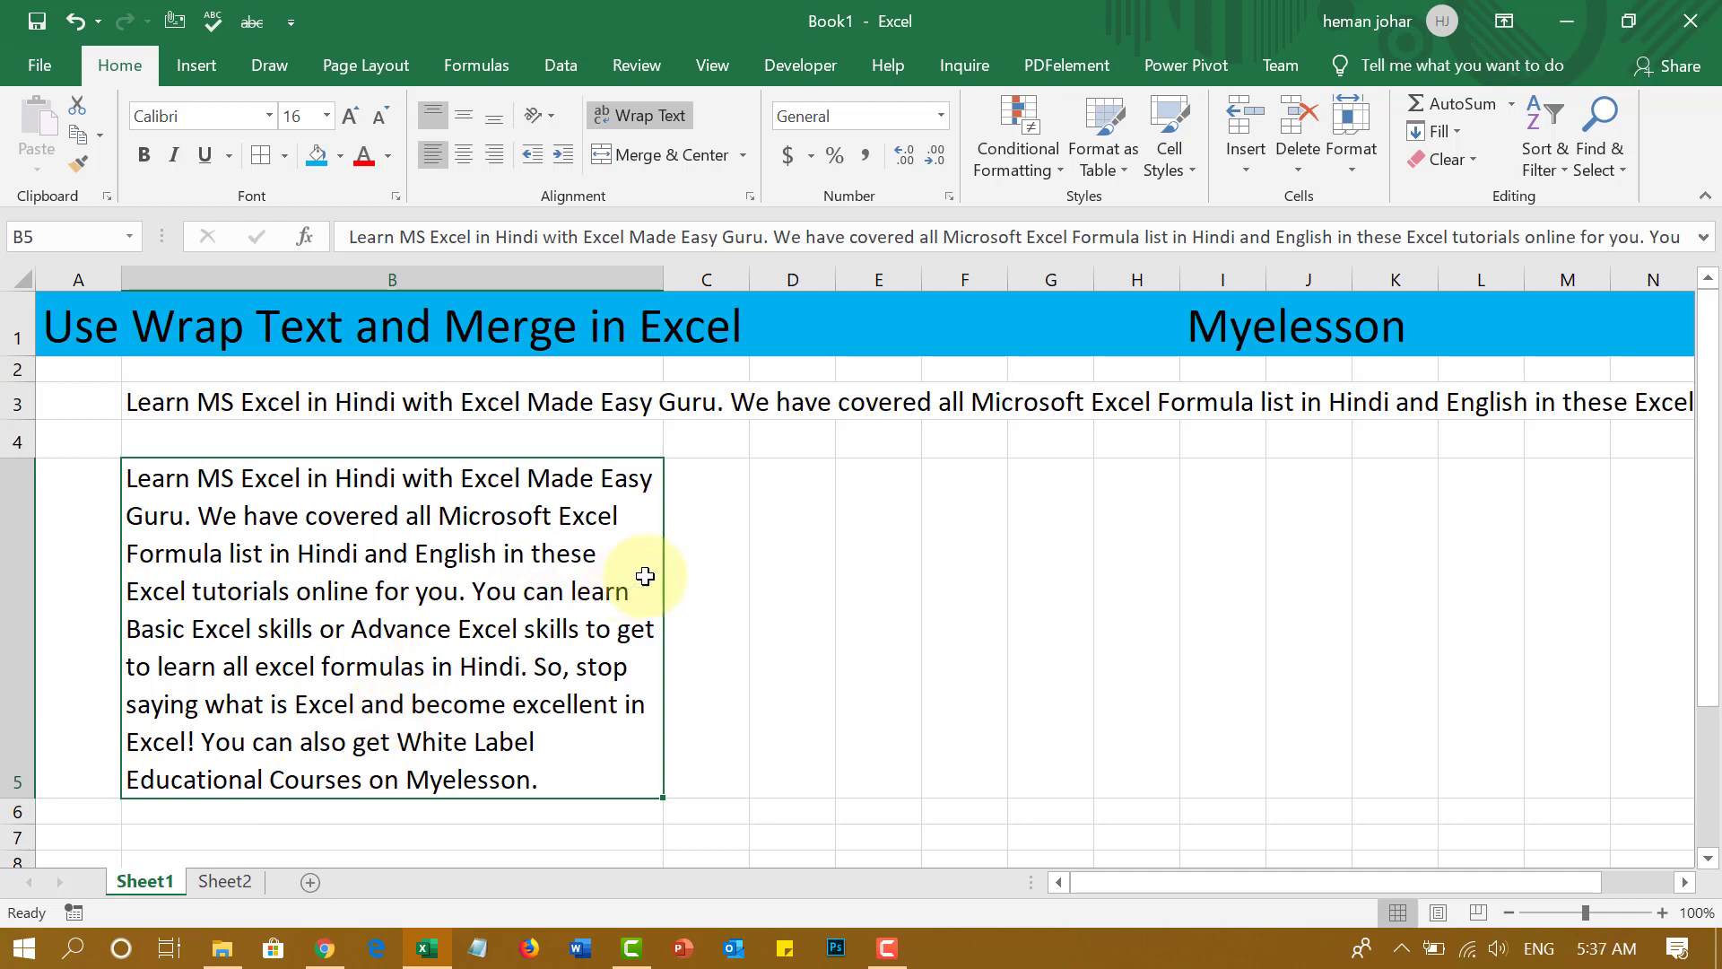
{"action": "key", "text": "ctrl+c"}
{"action": "left_click", "coordinate": [243, 827]}
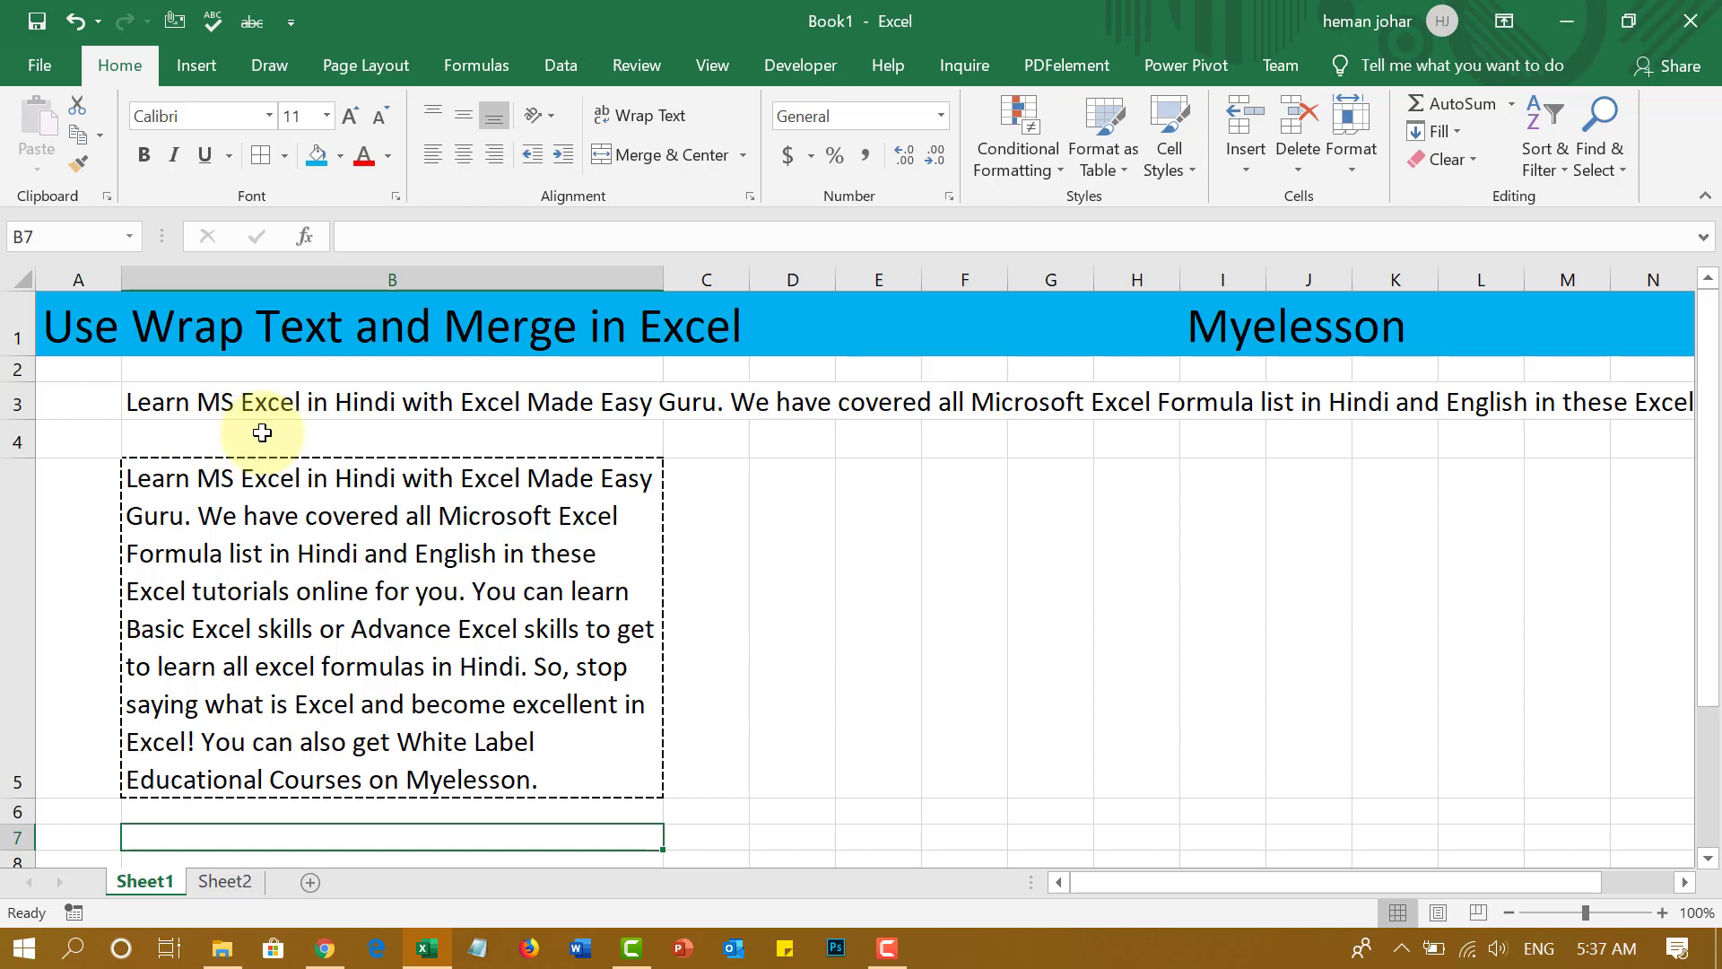
Wrap B3's text, widen column B and resize row 3, then undo those changes.
{"action": "left_click", "coordinate": [251, 399]}
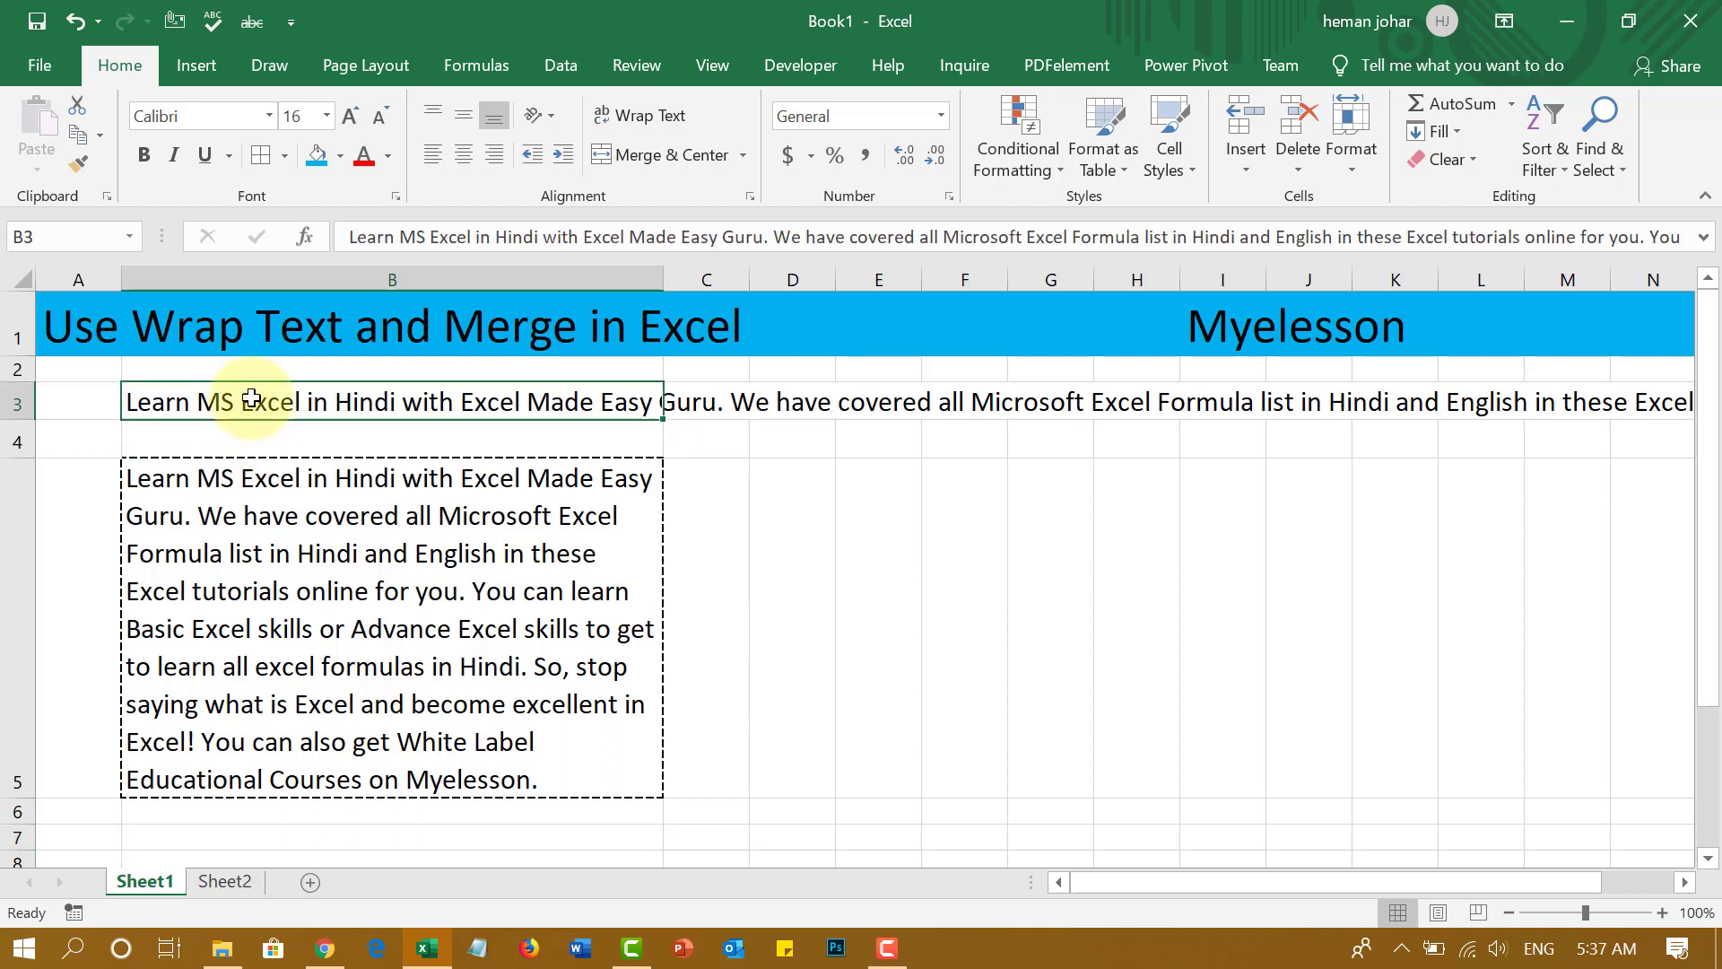
{"action": "key", "text": "Right"}
{"action": "key", "text": "Right"}
{"action": "key", "text": "Right"}
{"action": "key", "text": "Right"}
{"action": "key", "text": "Right"}
{"action": "key", "text": "Right"}
{"action": "key", "text": "Right"}
{"action": "key", "text": "Right"}
{"action": "key", "text": "Right"}
{"action": "key", "text": "Right"}
{"action": "key", "text": "Right"}
{"action": "key", "text": "Right"}
{"action": "key", "text": "Right"}
{"action": "key", "text": "Right"}
{"action": "key", "text": "Right"}
{"action": "key", "text": "Right"}
{"action": "key", "text": "Right"}
{"action": "key", "text": "Right"}
{"action": "key", "text": "Right"}
{"action": "key", "text": "Right"}
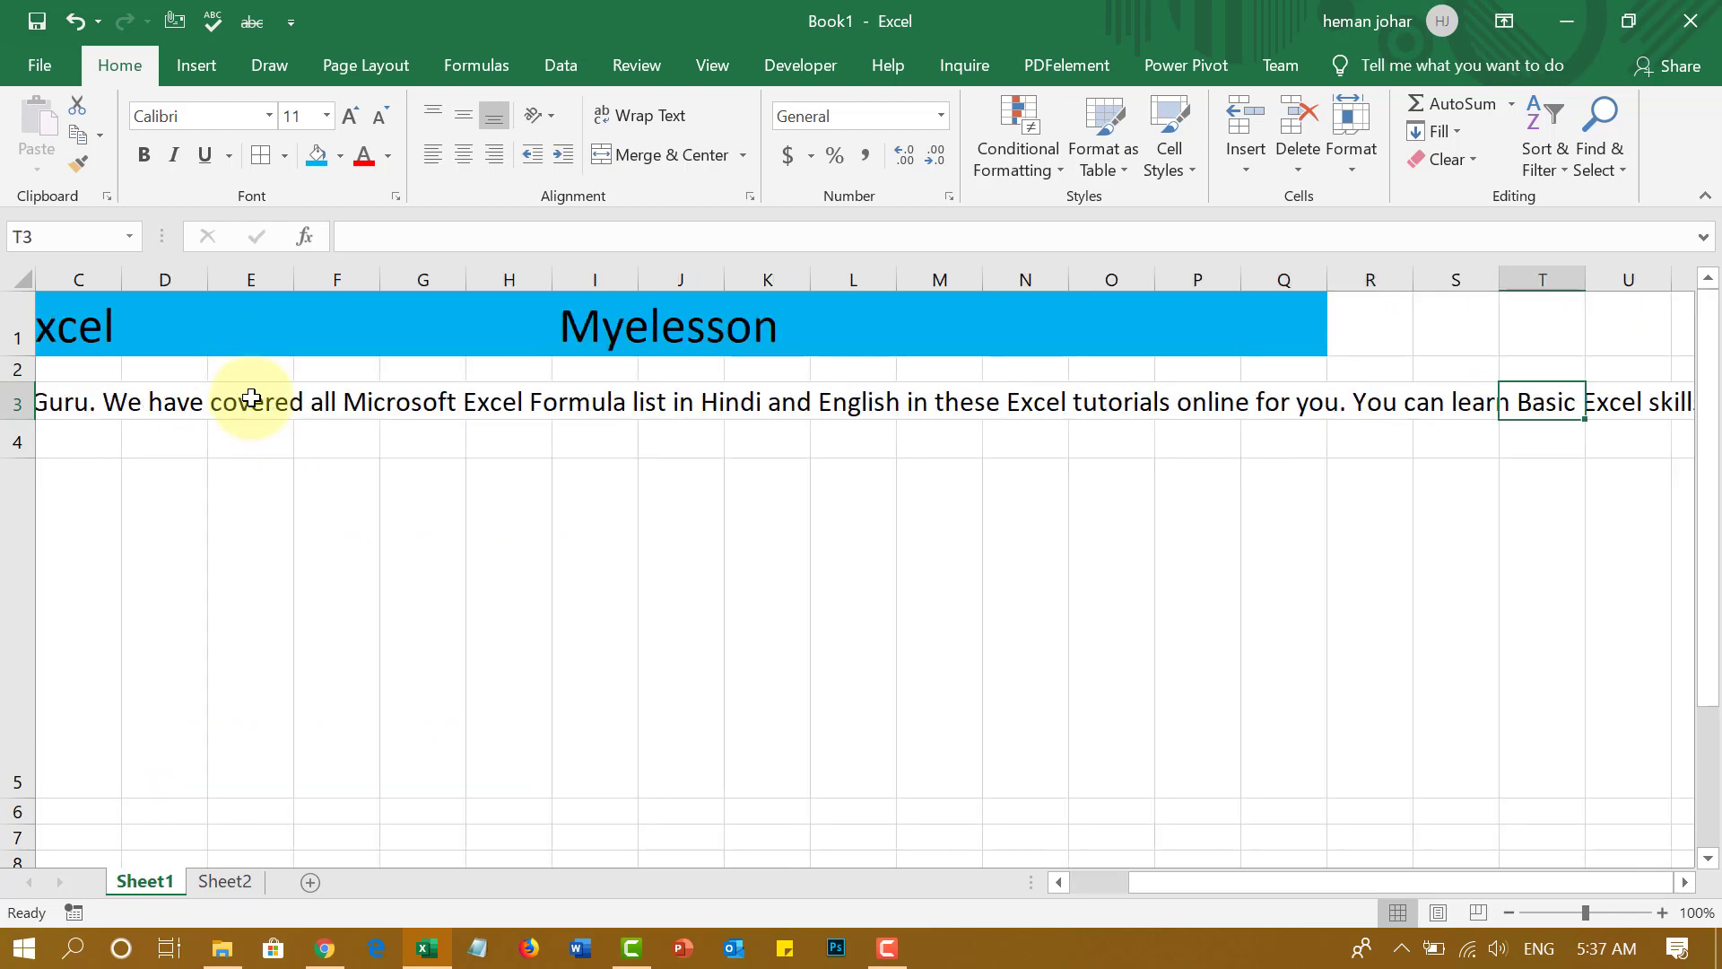
{"action": "key", "text": "Left"}
{"action": "key", "text": "Left"}
{"action": "key", "text": "Left"}
{"action": "key", "text": "Left"}
{"action": "key", "text": "Left"}
{"action": "key", "text": "Left"}
{"action": "key", "text": "Left"}
{"action": "key", "text": "Left"}
{"action": "key", "text": "Left"}
{"action": "key", "text": "Left"}
{"action": "key", "text": "Left"}
{"action": "key", "text": "Left"}
{"action": "key", "text": "Left"}
{"action": "key", "text": "Left"}
{"action": "key", "text": "Left"}
{"action": "key", "text": "Left"}
{"action": "key", "text": "Left"}
{"action": "key", "text": "Left"}
{"action": "key", "text": "Left"}
{"action": "key", "text": "Left"}
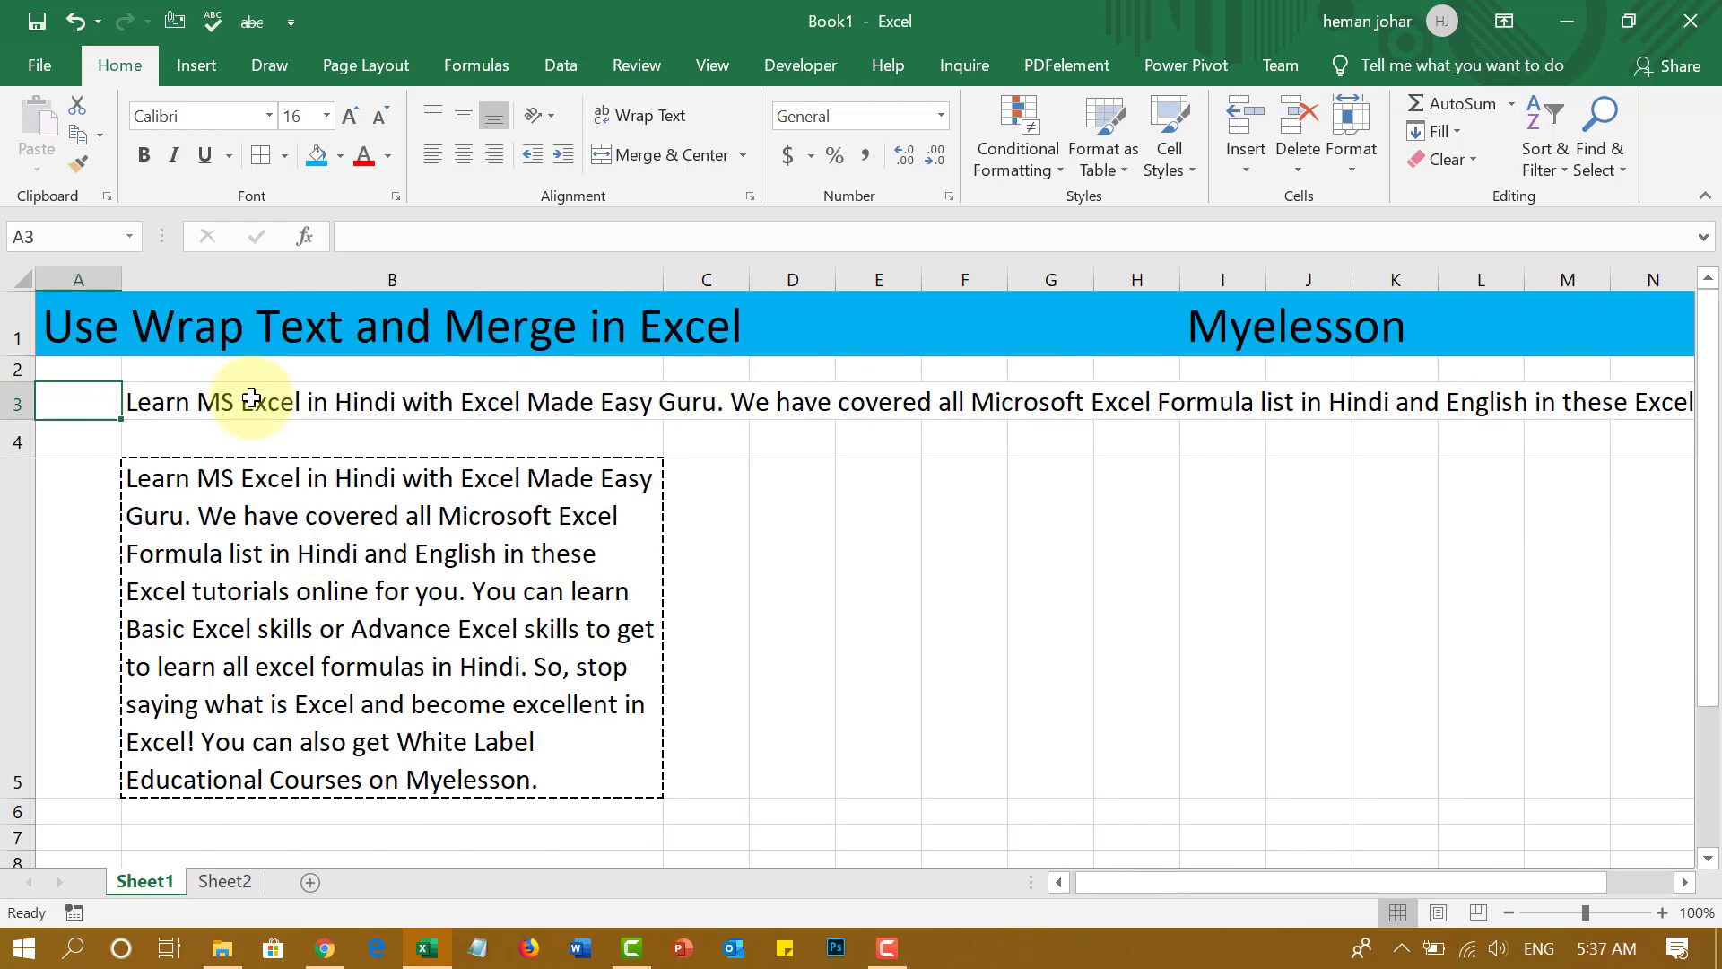
{"action": "key", "text": "Right"}
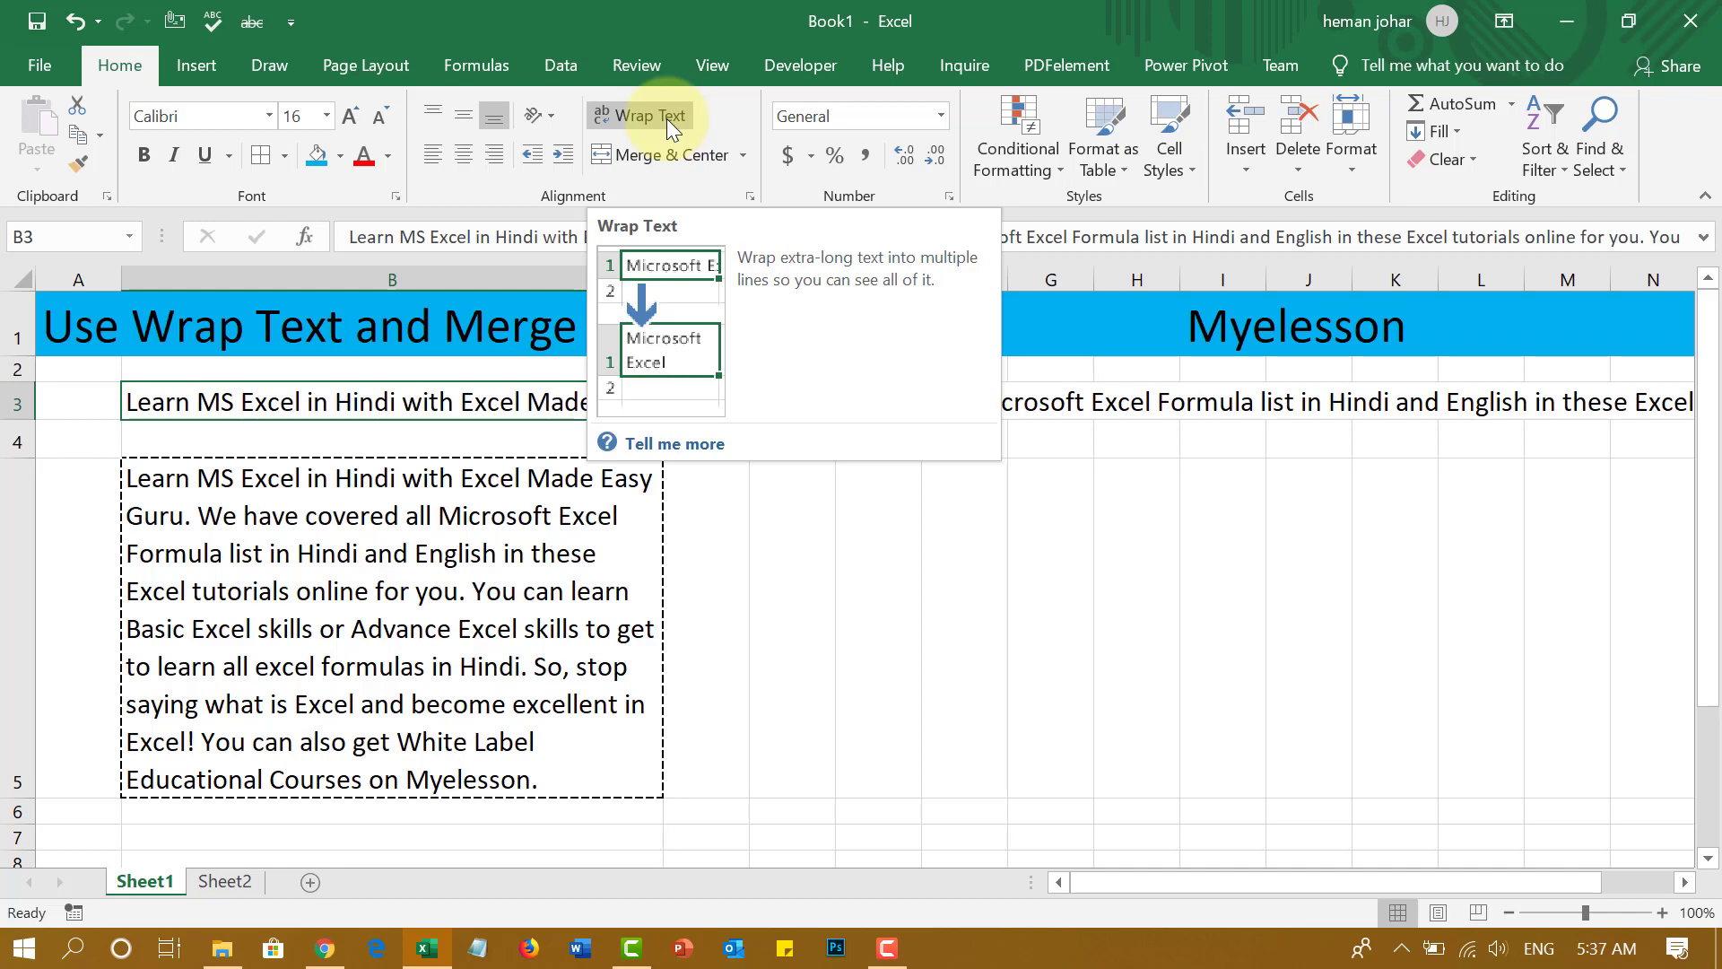
{"action": "left_click", "coordinate": [666, 119]}
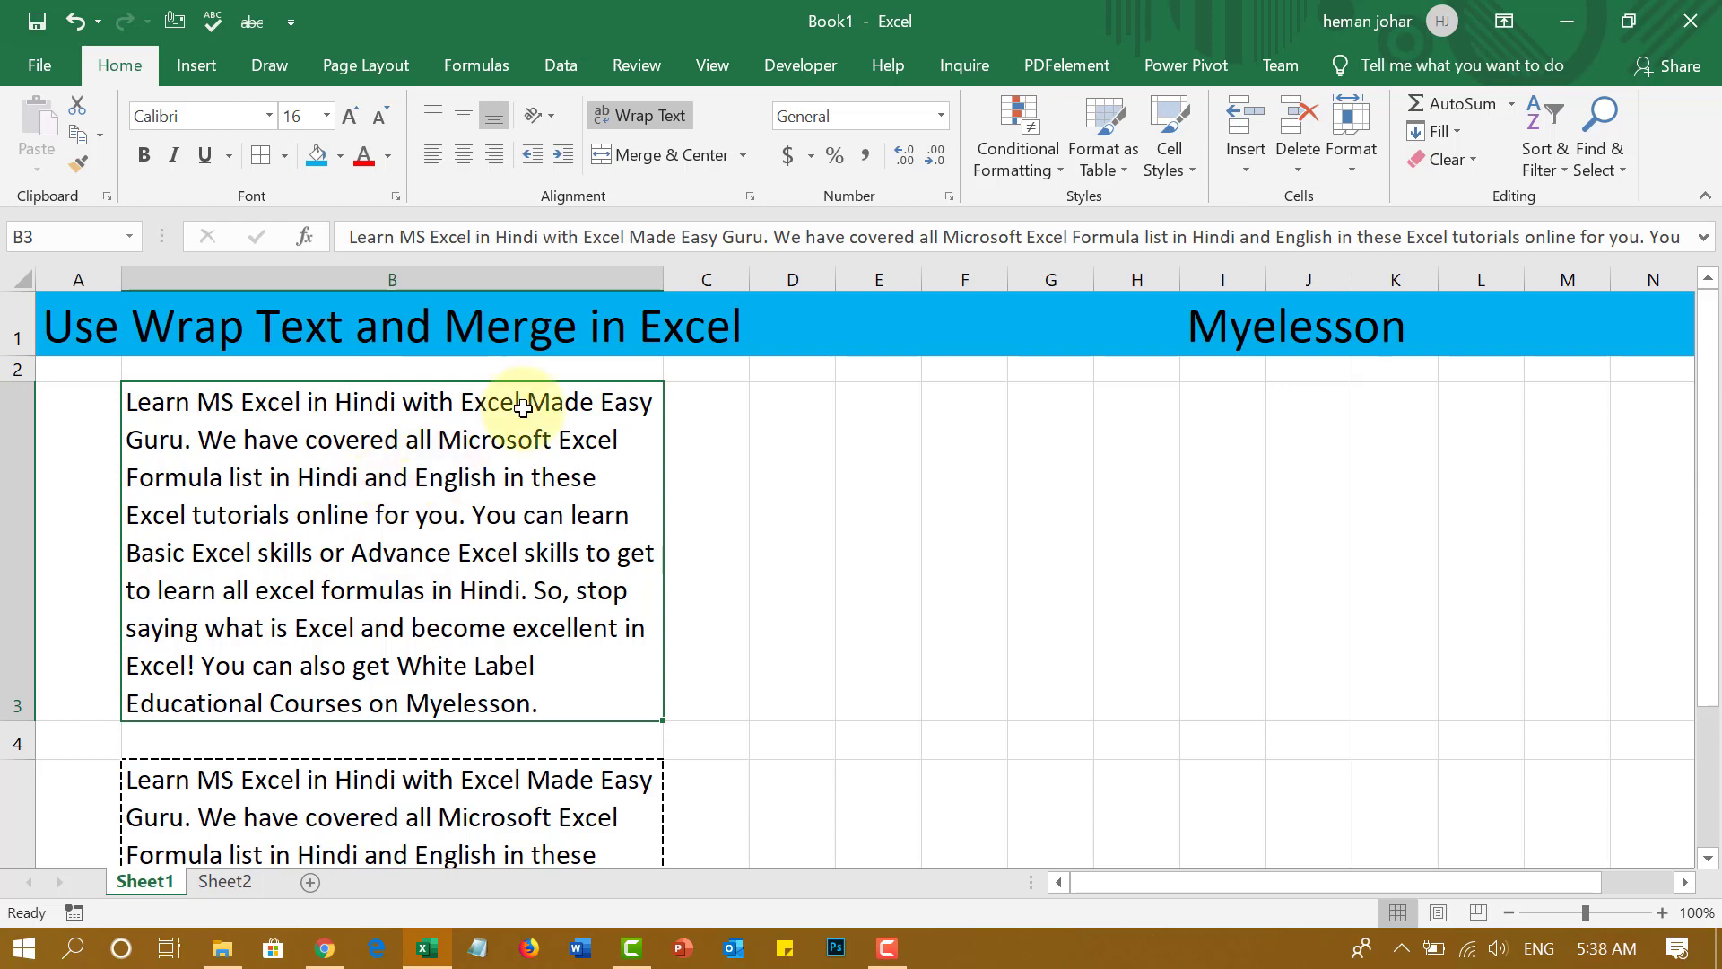
{"action": "left_click_drag", "start_coordinate": [663, 280], "coordinate": [1014, 287]}
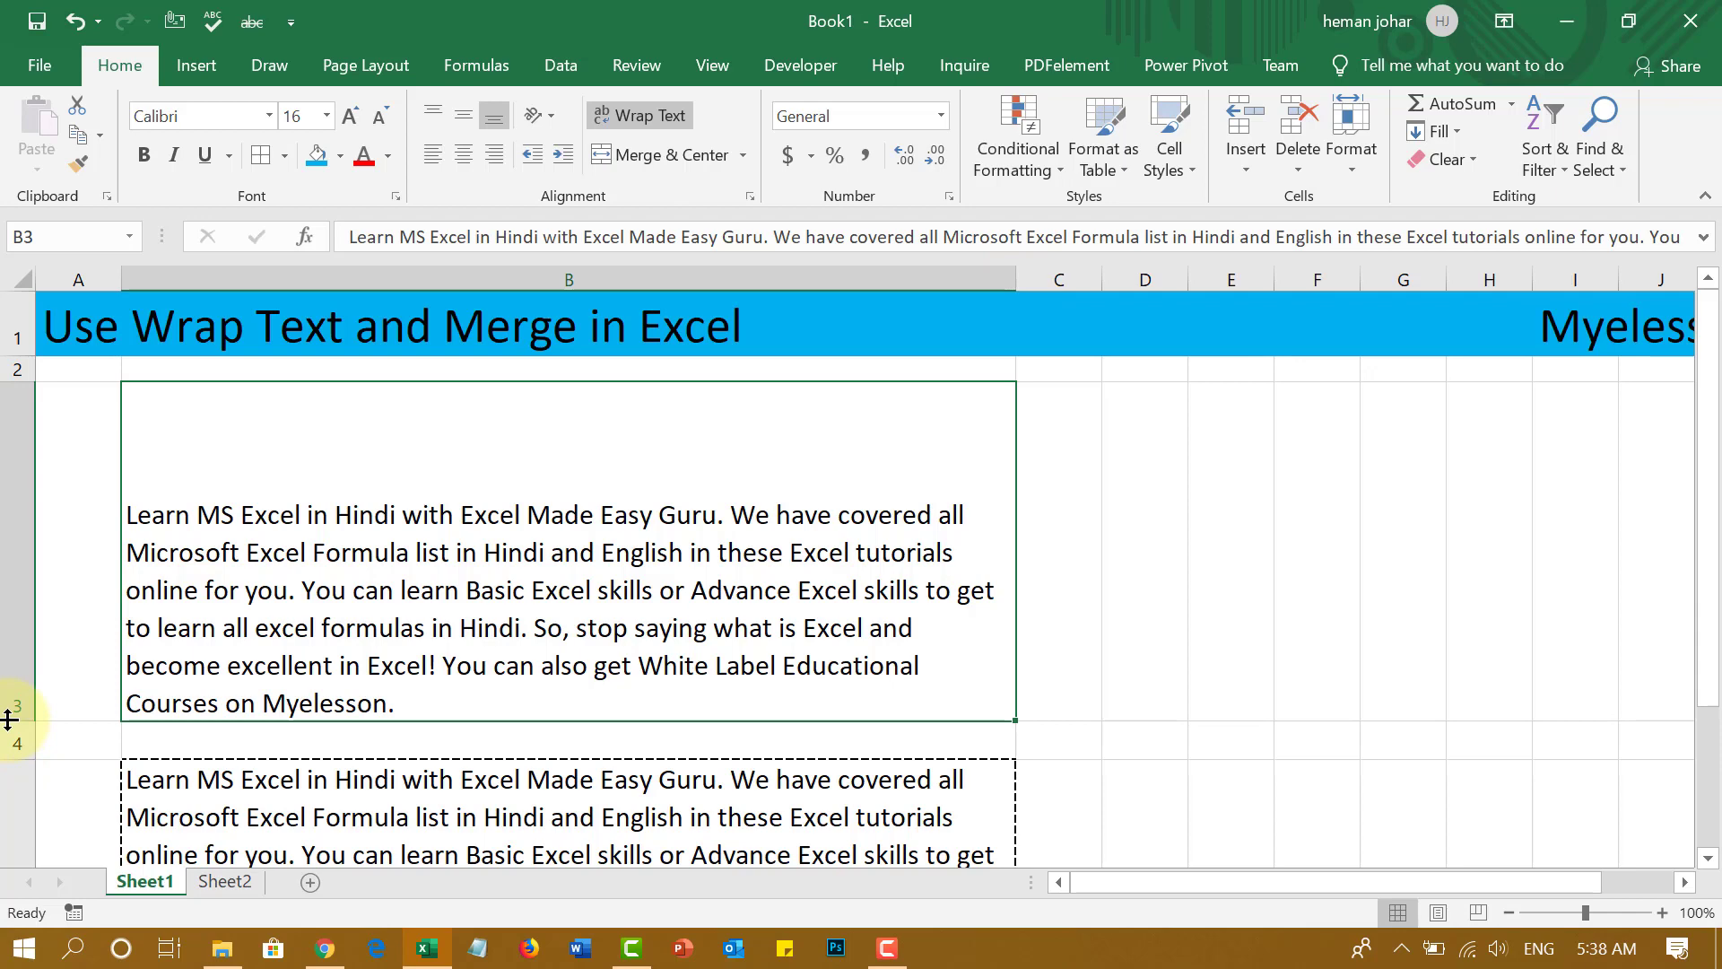
{"action": "left_click_drag", "start_coordinate": [10, 720], "coordinate": [33, 618]}
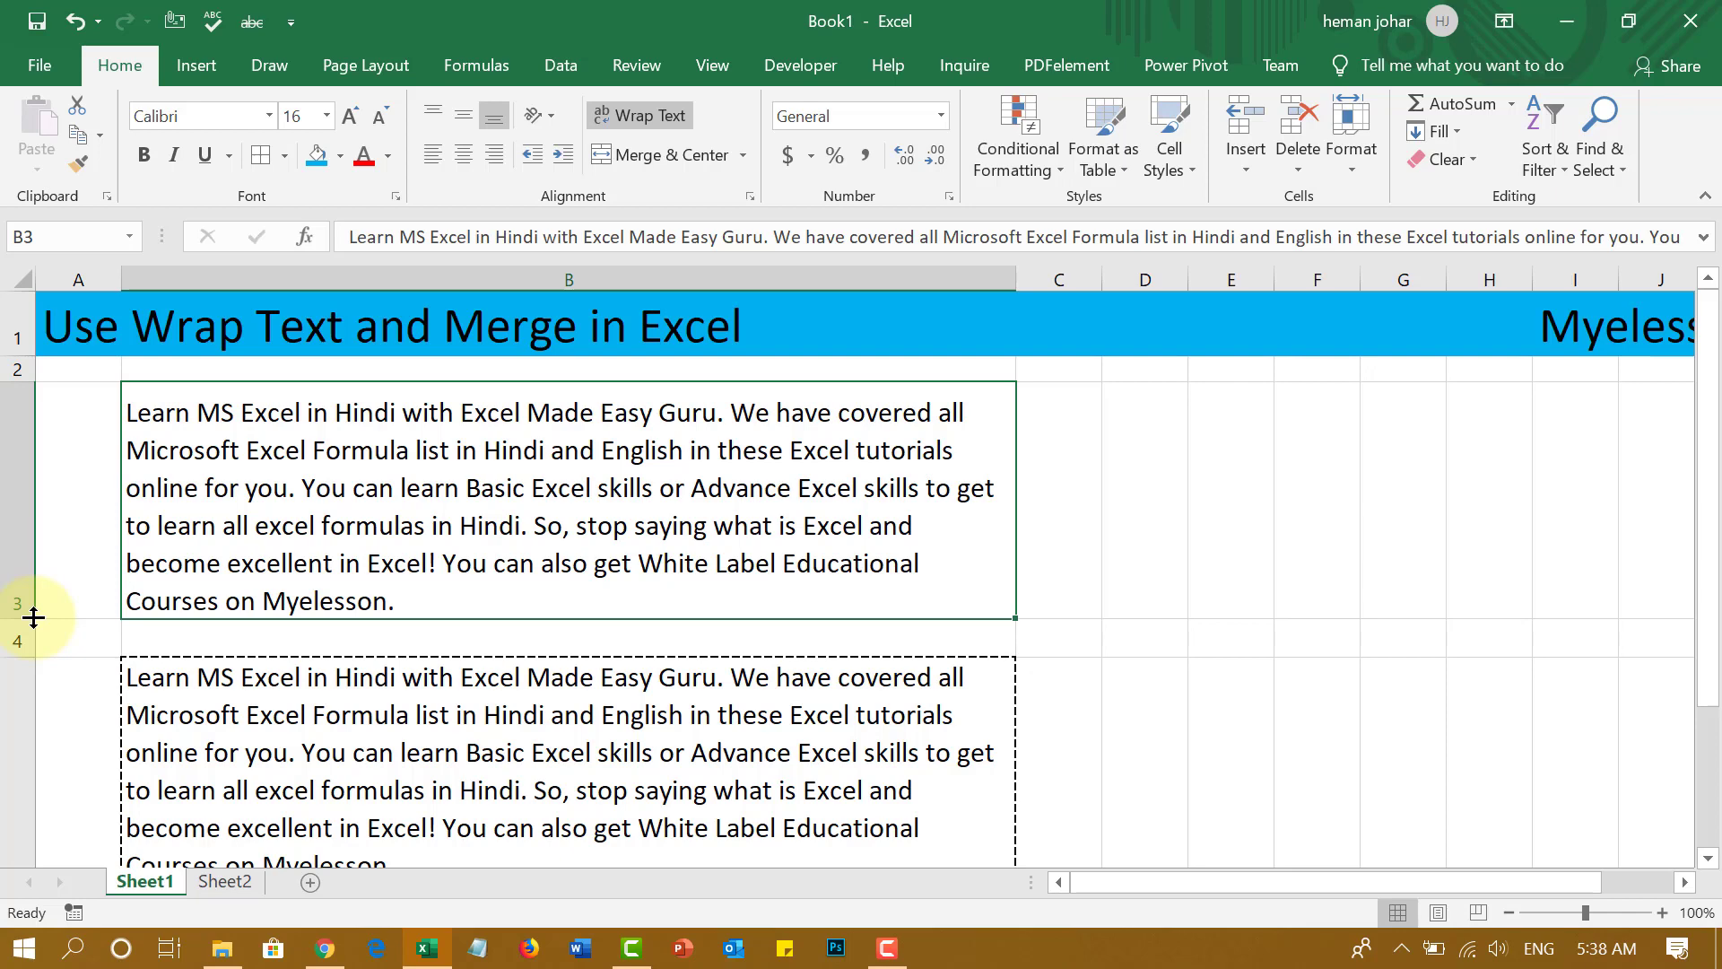
{"action": "key", "text": "ctrl+z"}
{"action": "key", "text": "ctrl+z"}
{"action": "key", "text": "ctrl+z"}
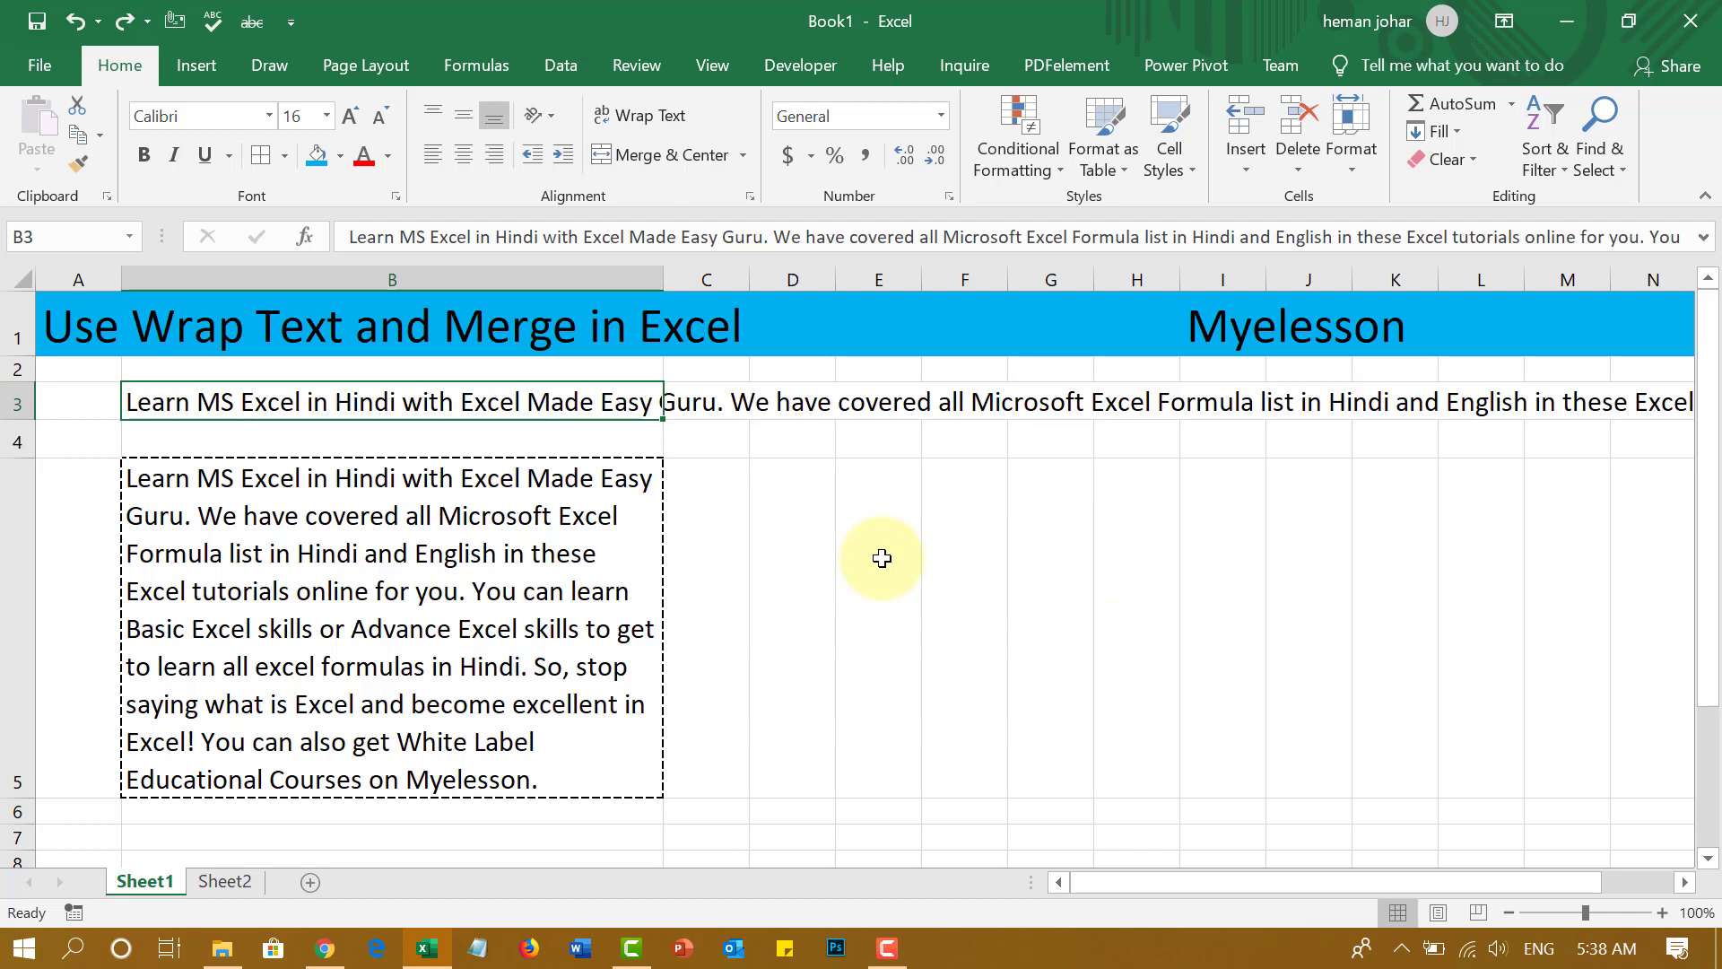
Toggle Wrap Text on B3 with Alt, H, W: on, off, then on again.
{"action": "key", "text": "alt+h"}
{"action": "key", "text": "w"}
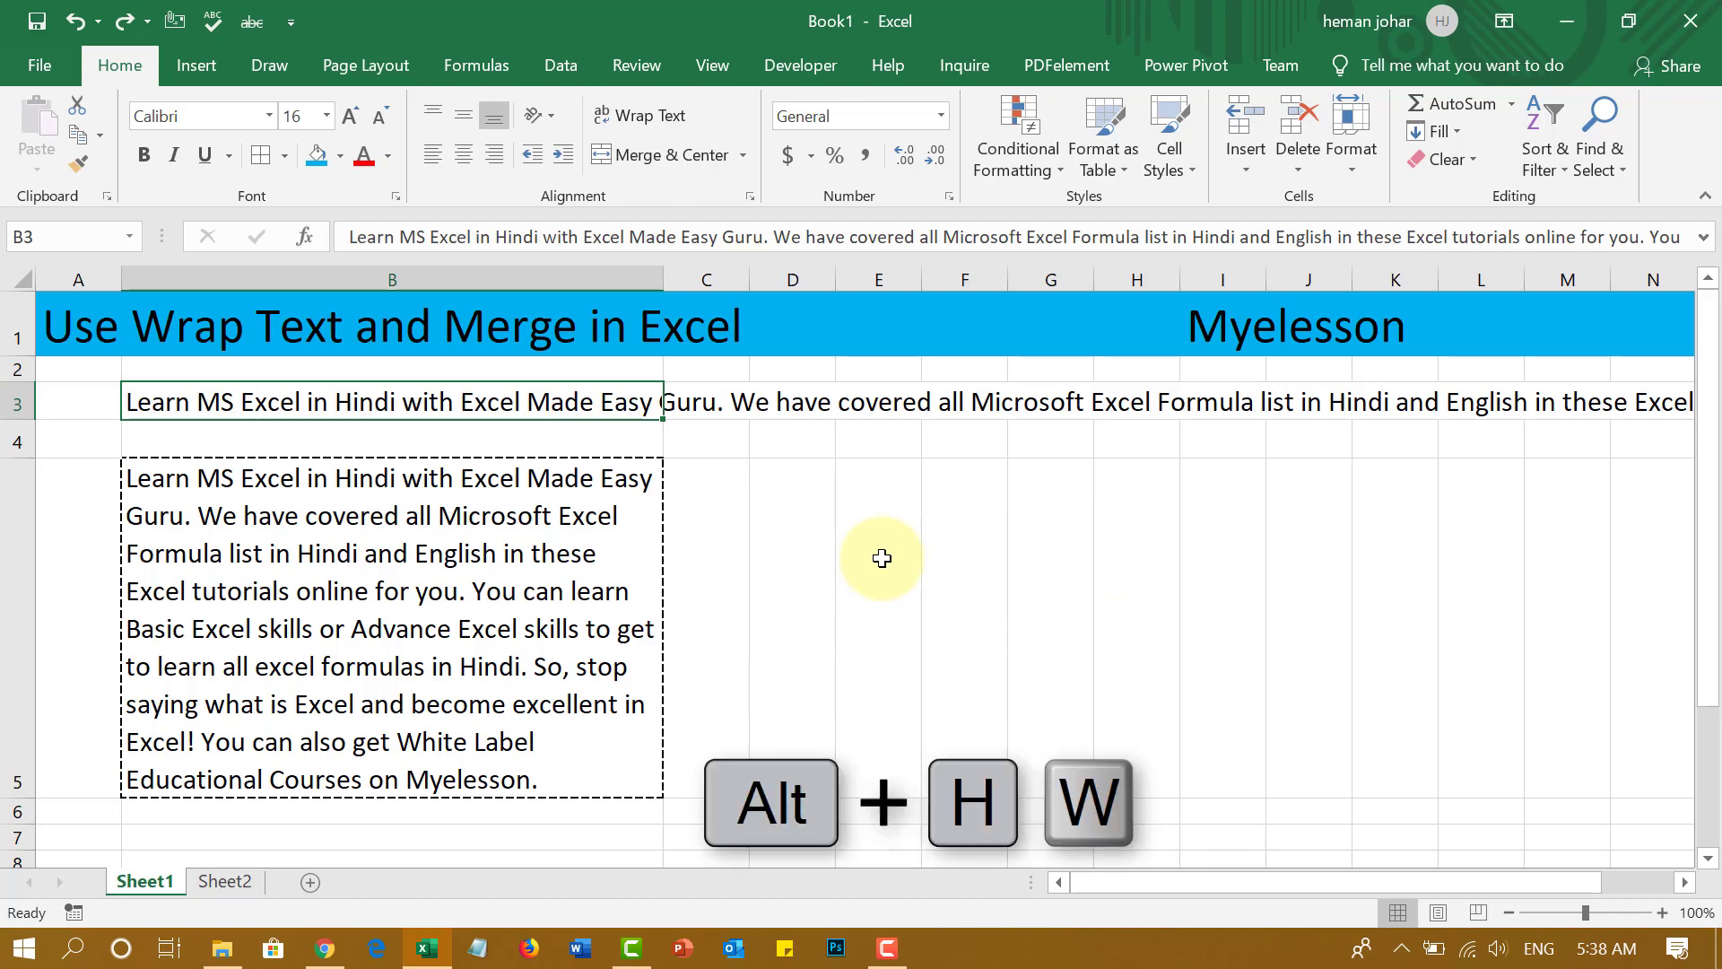
{"action": "key", "text": "alt"}
{"action": "key", "text": "h"}
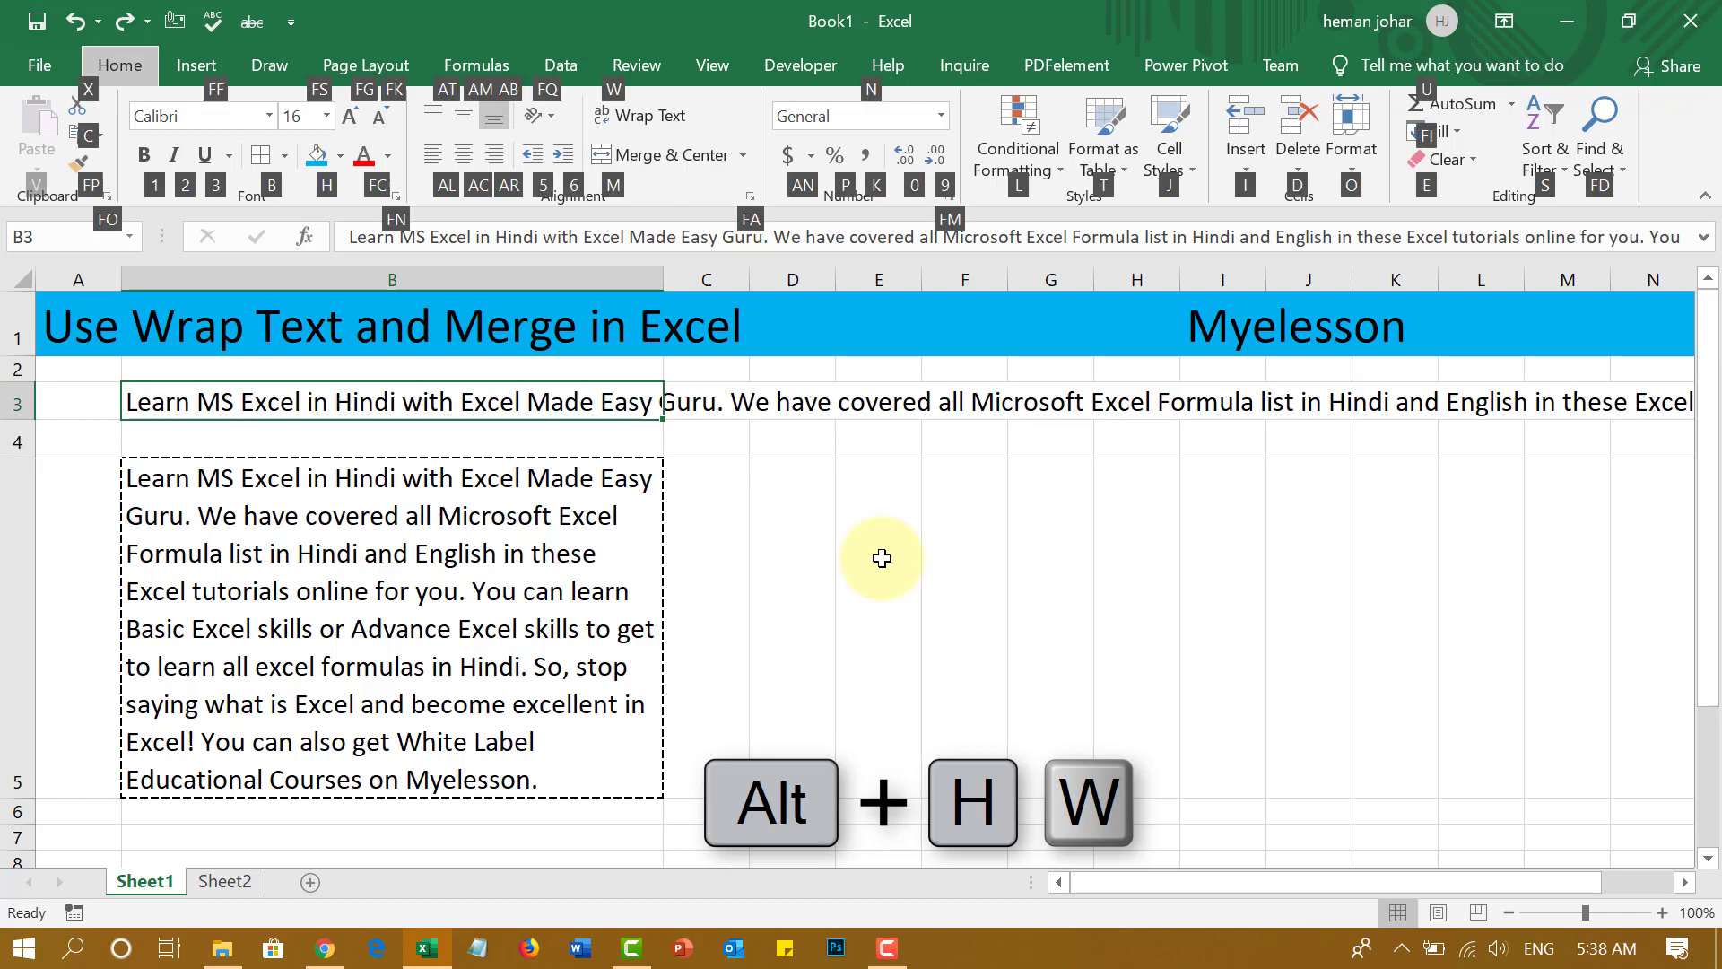
{"action": "key", "text": "w"}
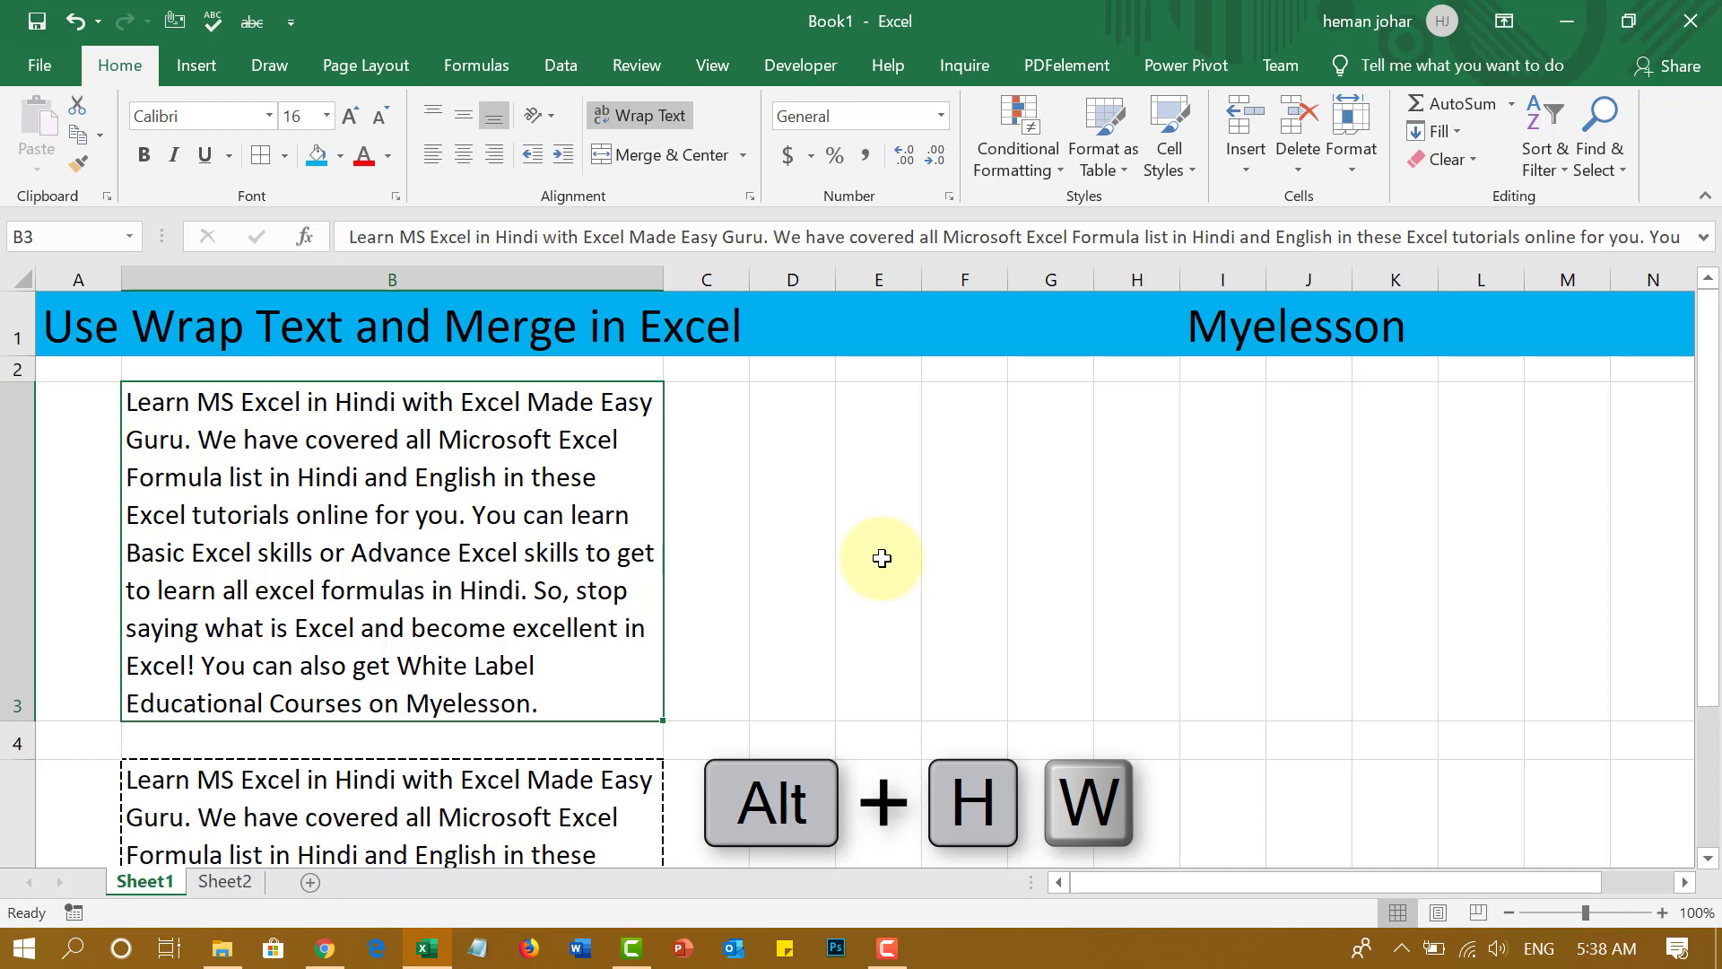
{"action": "key", "text": "alt"}
{"action": "key", "text": "h"}
{"action": "key", "text": "w"}
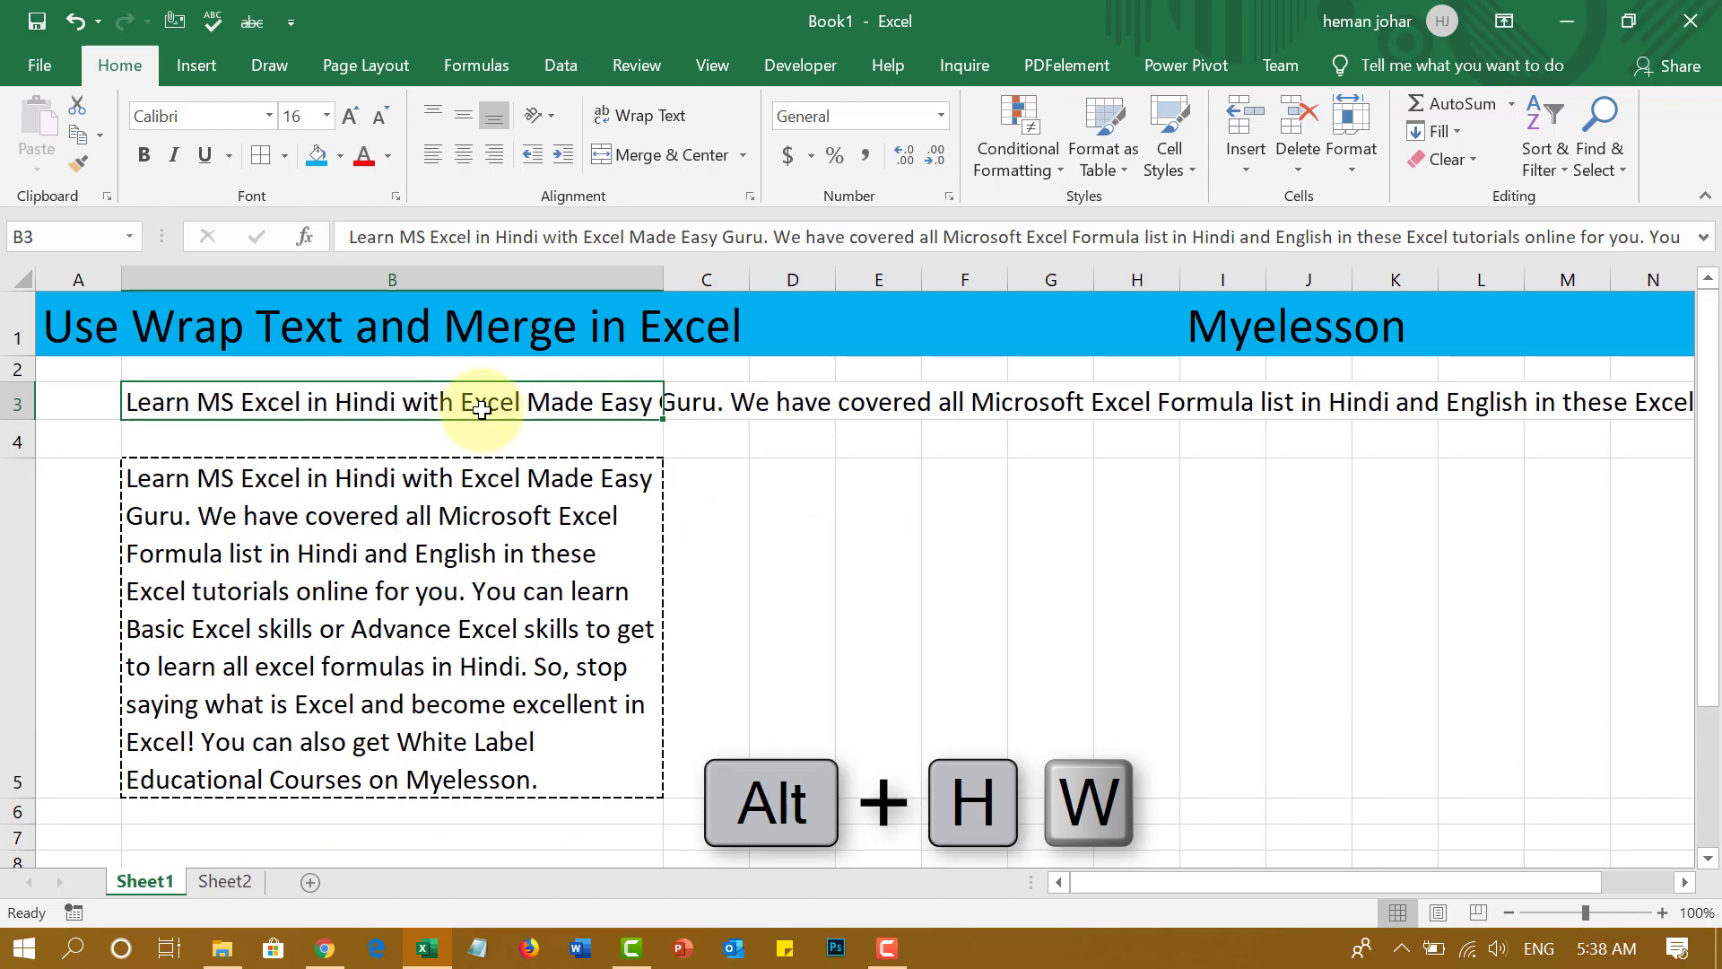
{"action": "key", "text": "alt"}
{"action": "key", "text": "h"}
{"action": "key", "text": "w"}
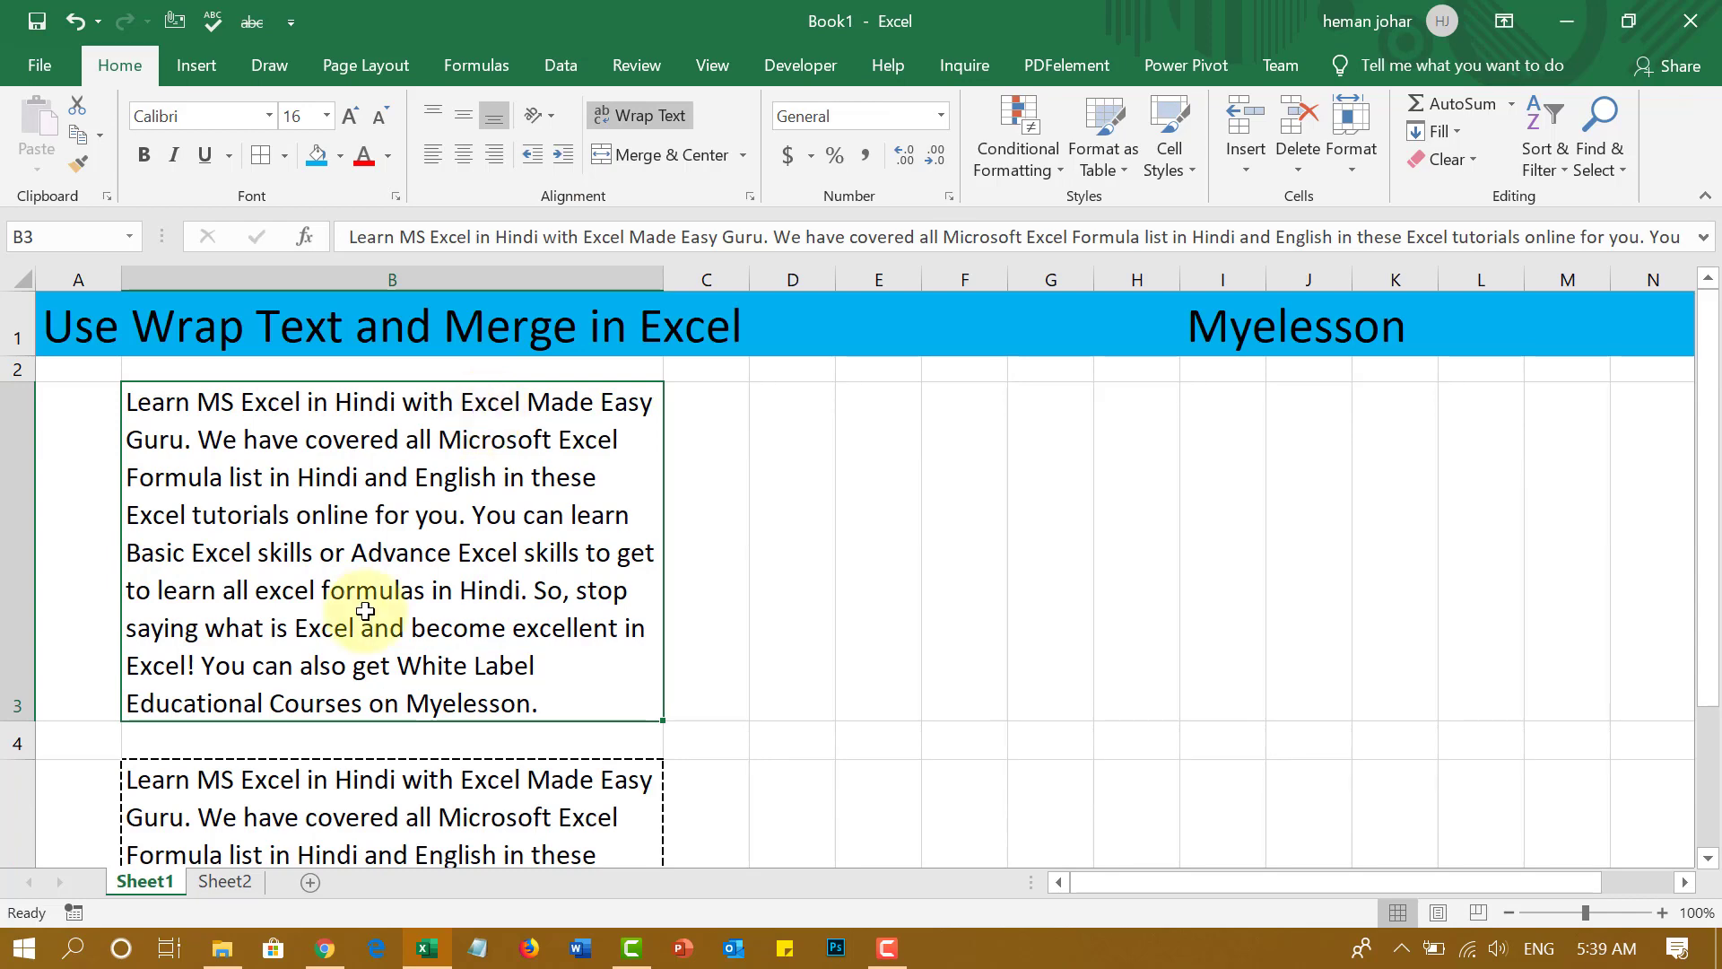
Switch between Sheet2 and Sheet1, ending on Sheet2's Date/Name/Sales table in D3:F12.
{"action": "left_click", "coordinate": [226, 881]}
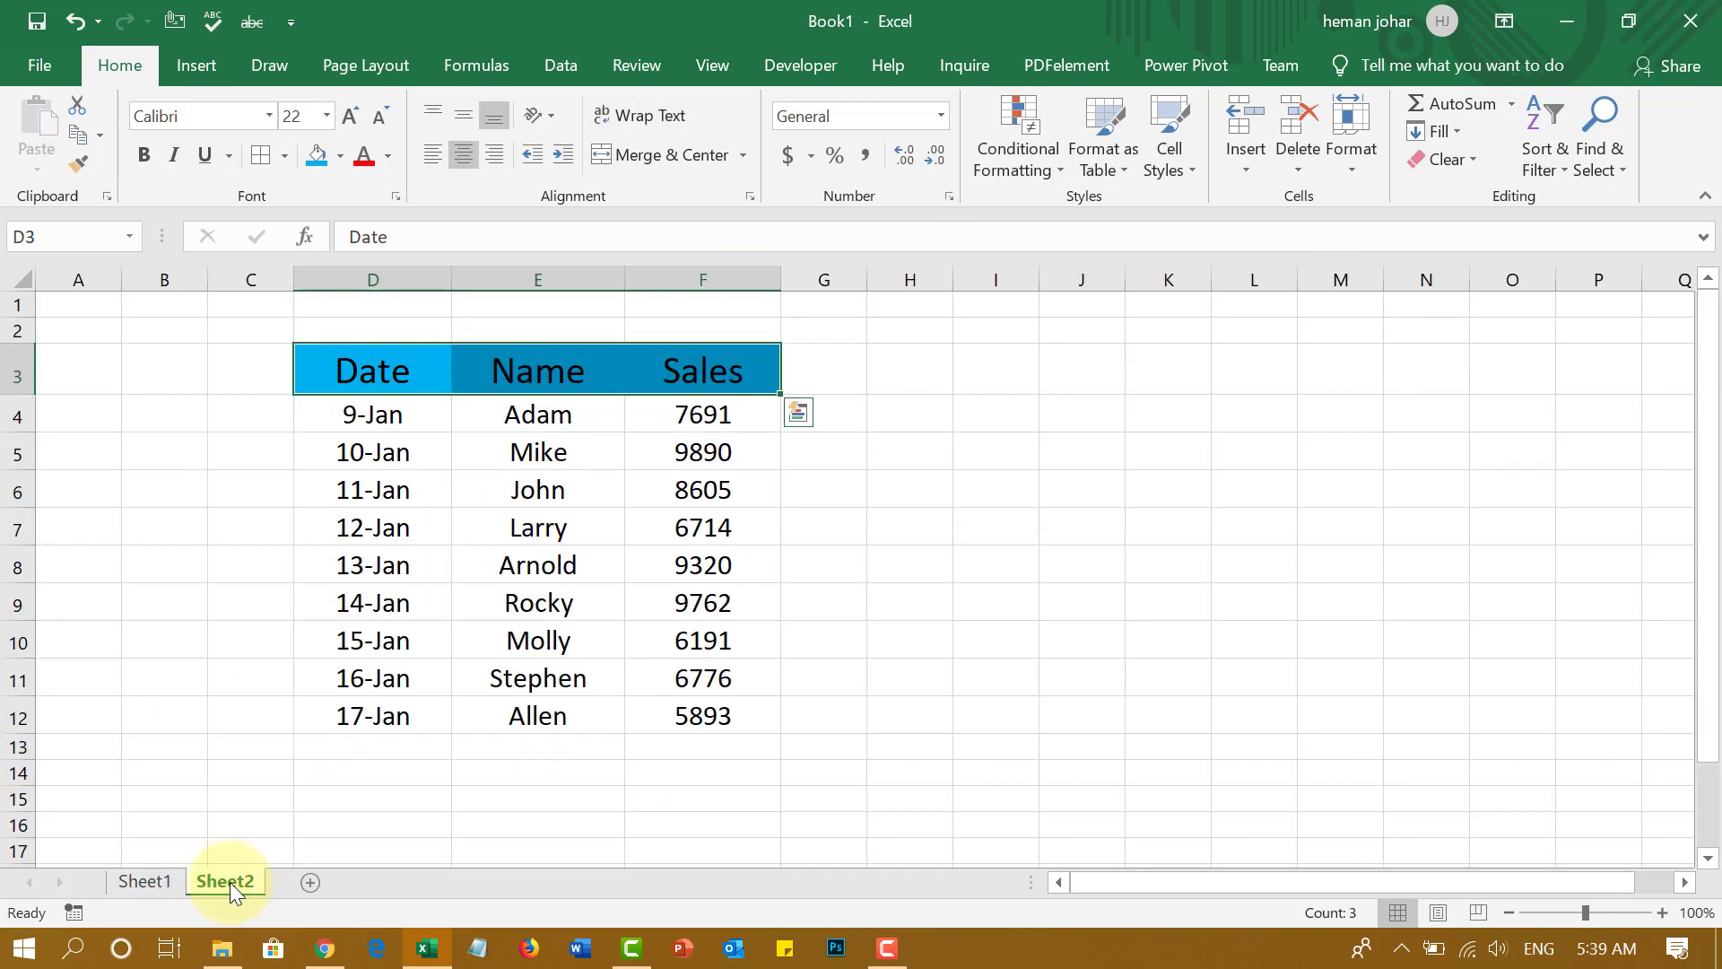
{"action": "left_click", "coordinate": [143, 879]}
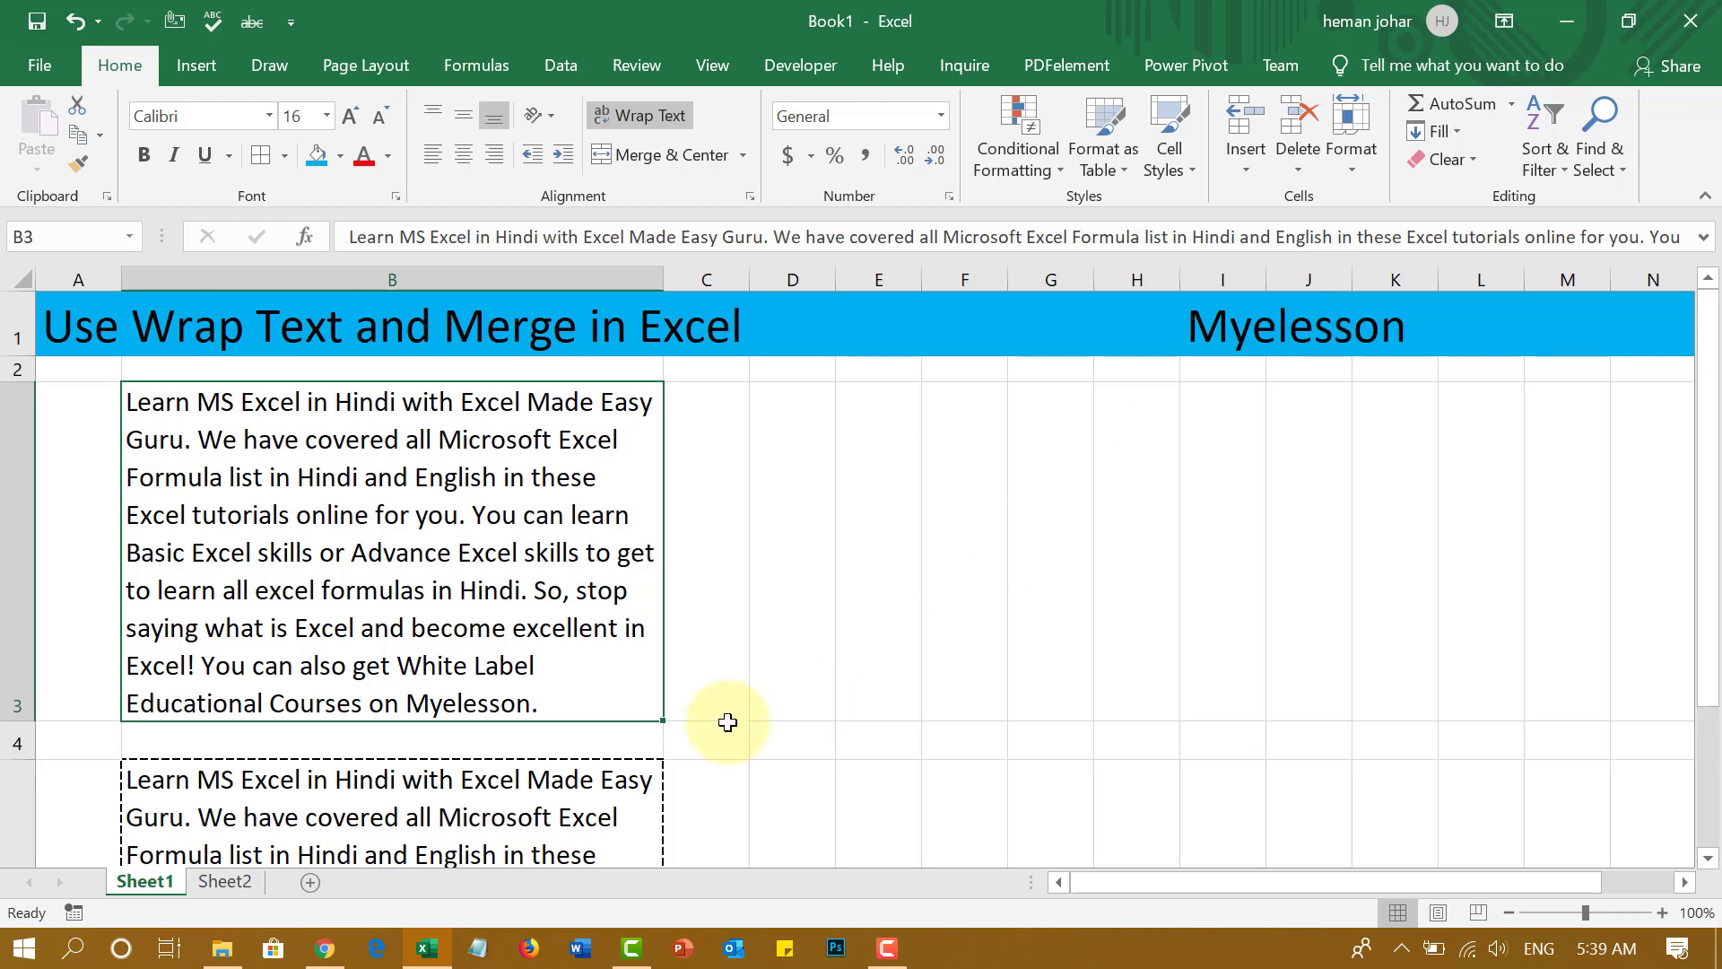
{"action": "left_click", "coordinate": [223, 881]}
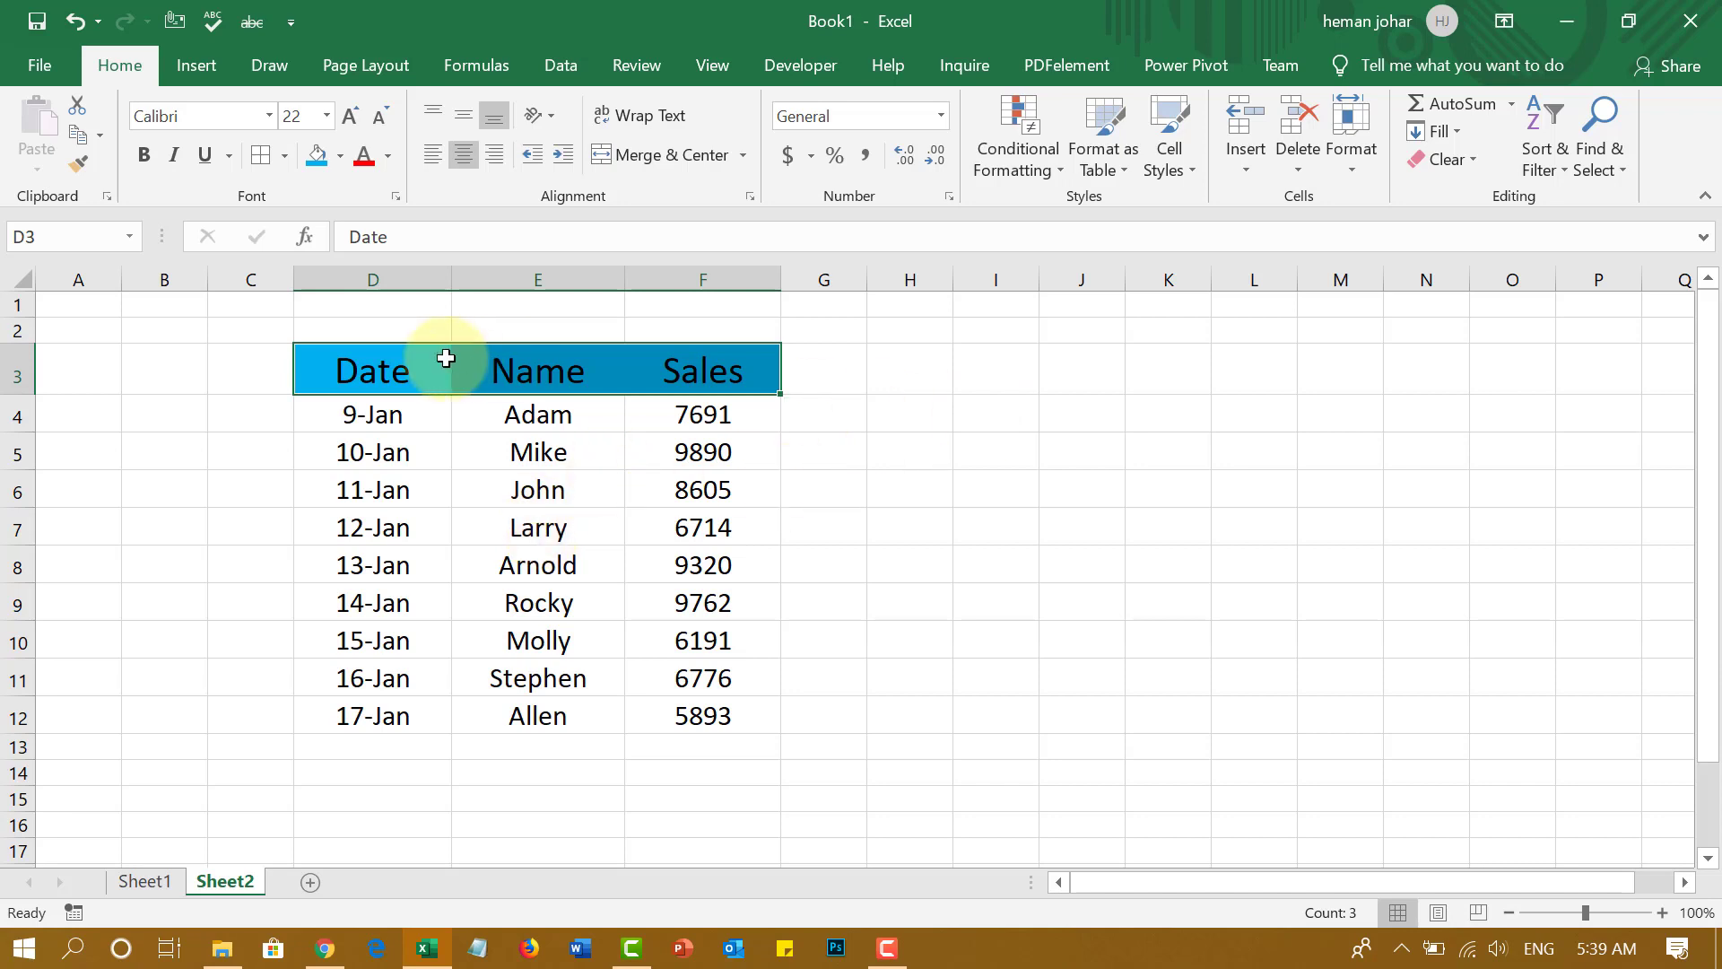
Select and copy the sales table D3:F12.
{"action": "key", "text": "Left"}
{"action": "key", "text": "Right"}
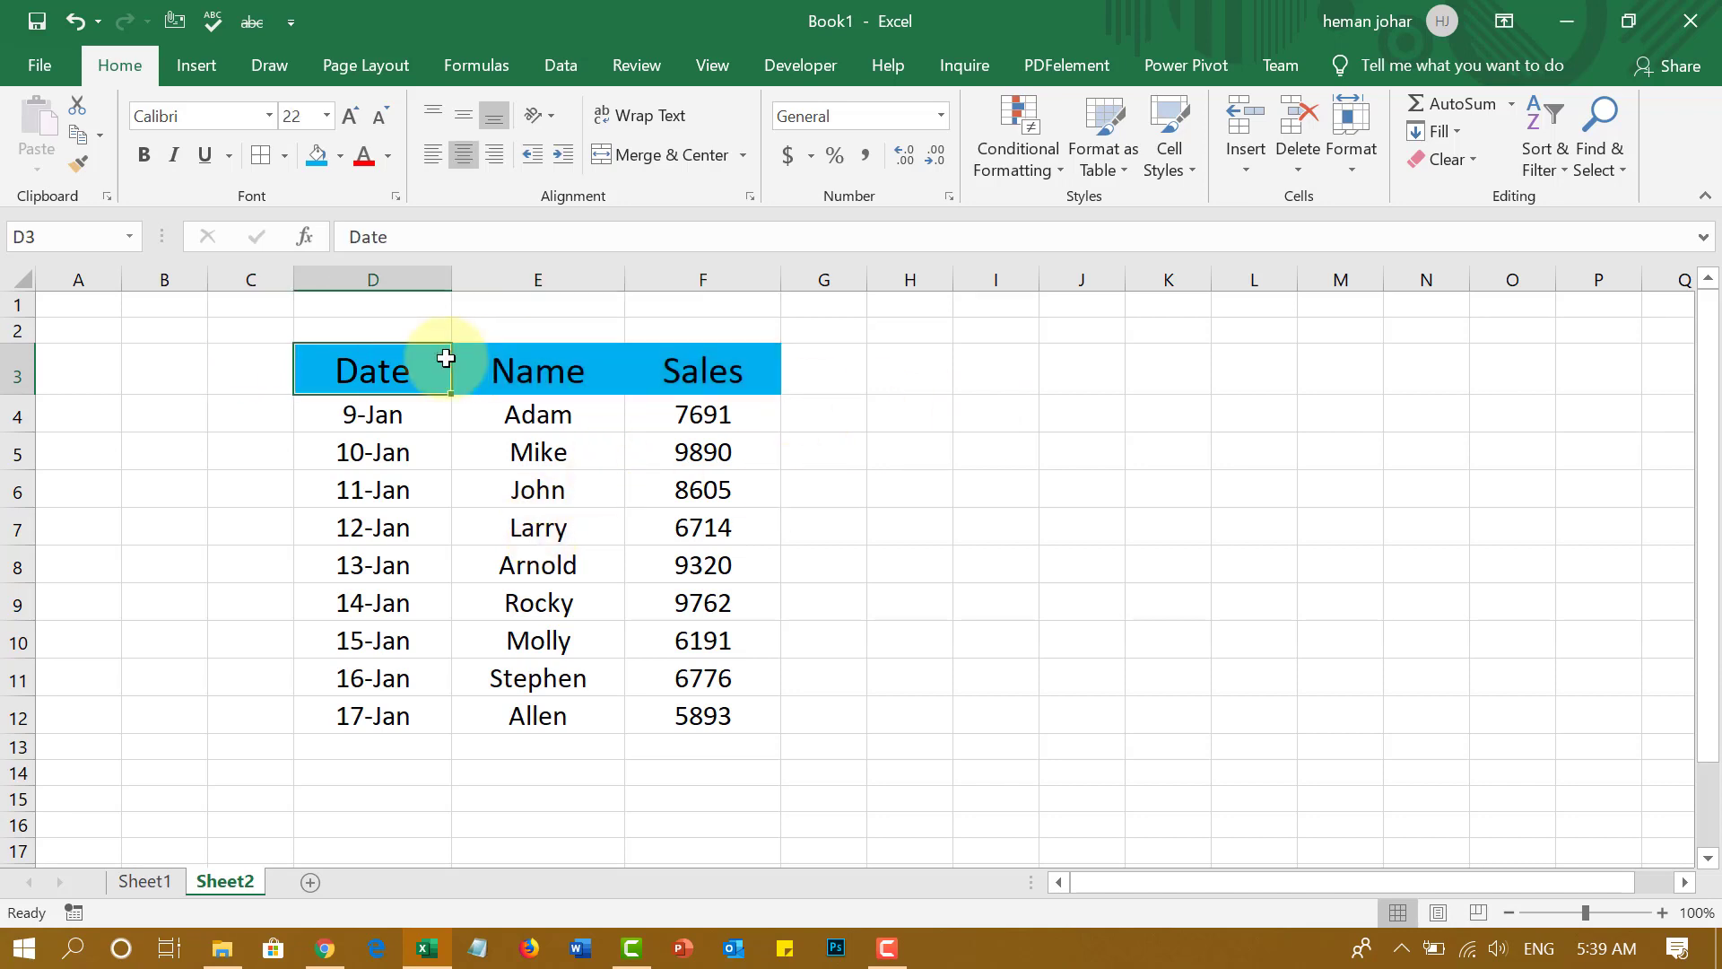
{"action": "key", "text": "shift+Right"}
{"action": "key", "text": "shift+Right"}
{"action": "key", "text": "shift+Right"}
{"action": "key", "text": "shift+Left"}
{"action": "key", "text": "shift+Down"}
{"action": "key", "text": "shift+Down"}
{"action": "key", "text": "shift+Down"}
{"action": "key", "text": "shift+Down"}
{"action": "key", "text": "shift+Down"}
{"action": "key", "text": "shift+Down"}
{"action": "key", "text": "shift+Down"}
{"action": "key", "text": "shift+Down"}
{"action": "key", "text": "shift+Down"}
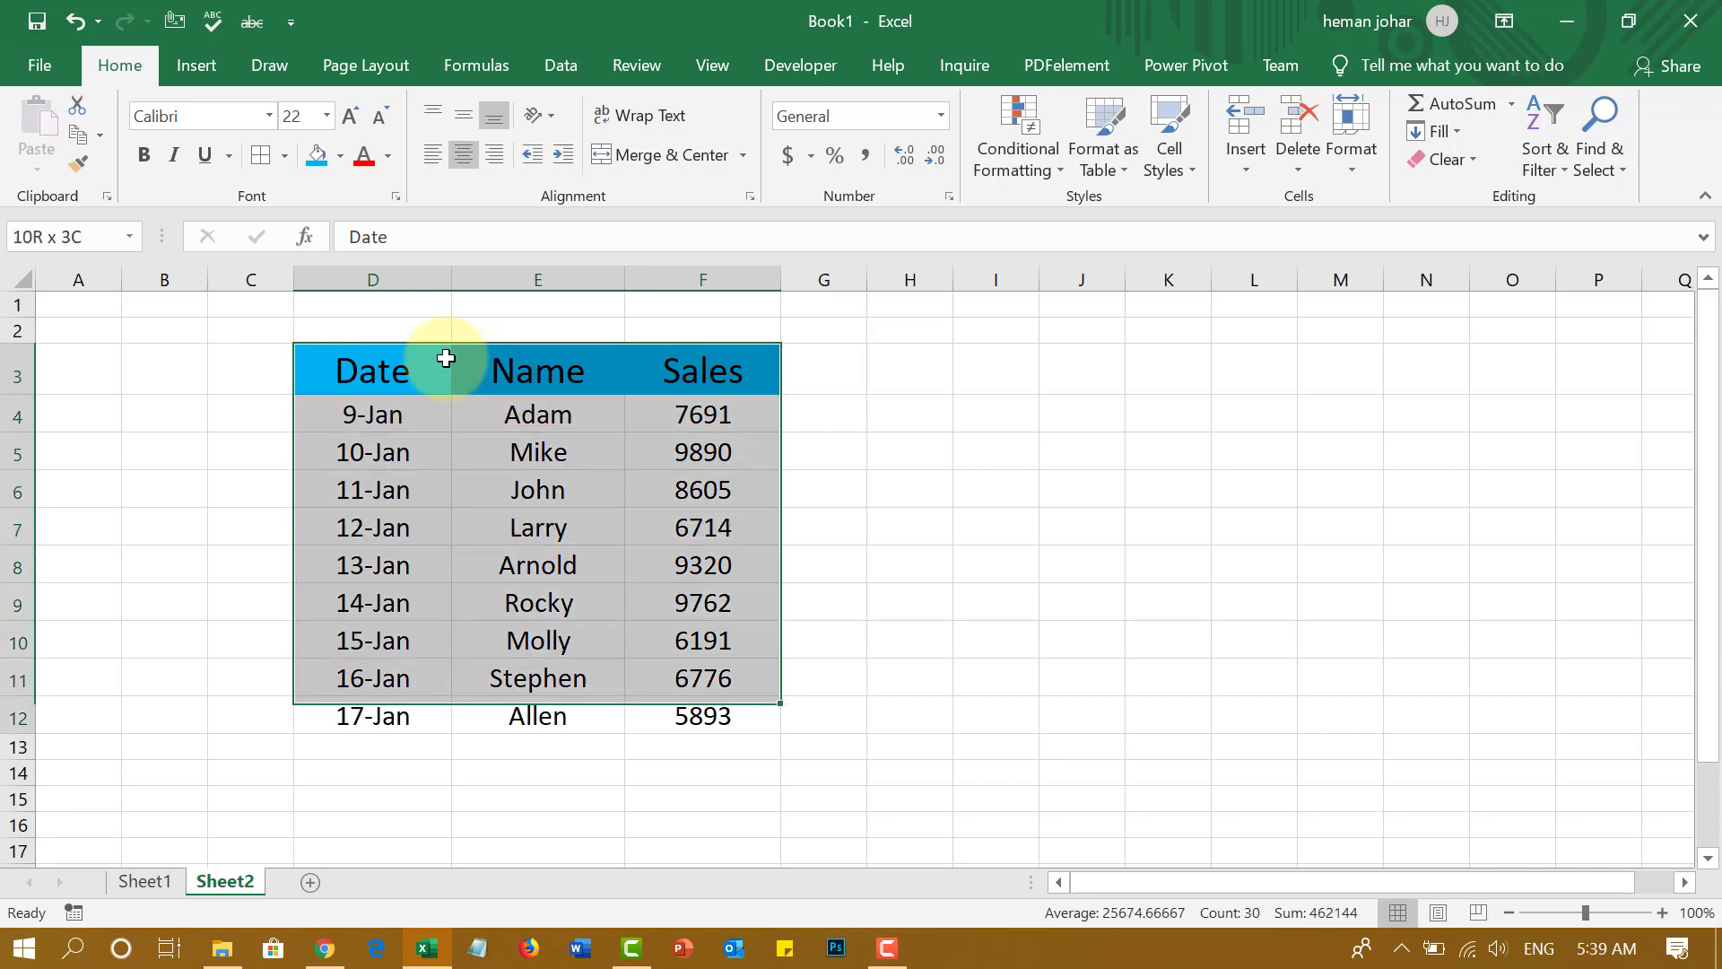
{"action": "key", "text": "ctrl+c"}
Paste table copies at I3, N3 and S3, then select the first copy I3:K12.
{"action": "key", "text": "Right"}
{"action": "key", "text": "Right"}
{"action": "key", "text": "Right"}
{"action": "key", "text": "Right"}
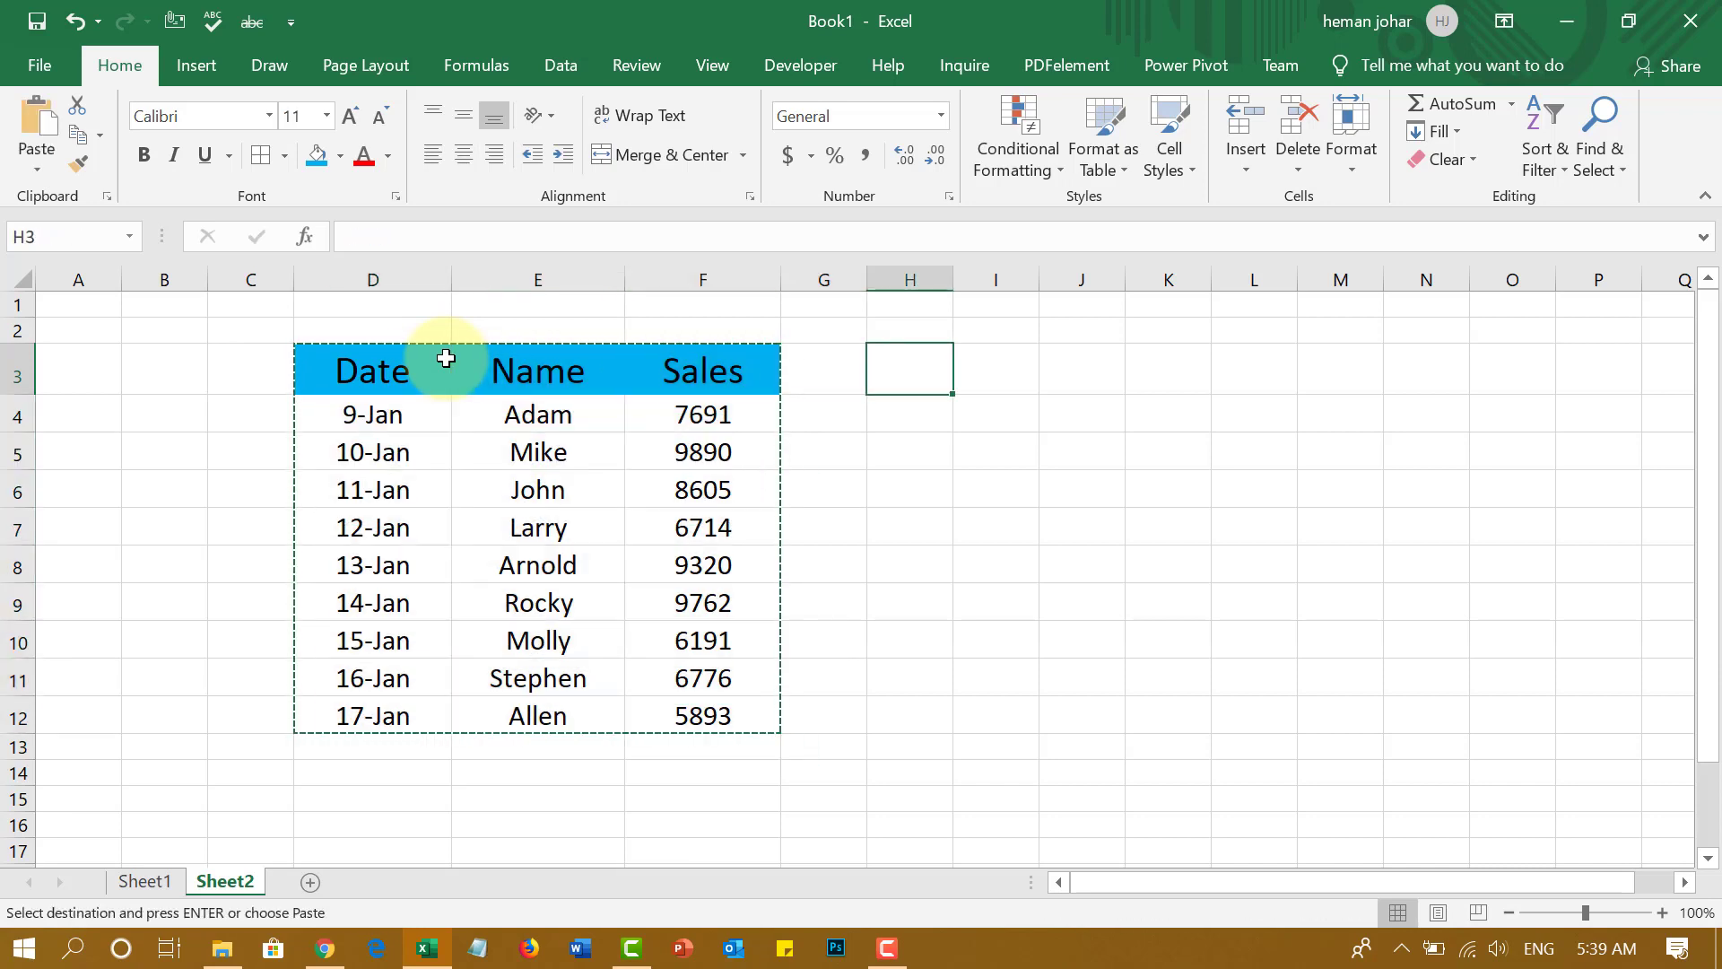
{"action": "key", "text": "Right"}
{"action": "key", "text": "ctrl+v"}
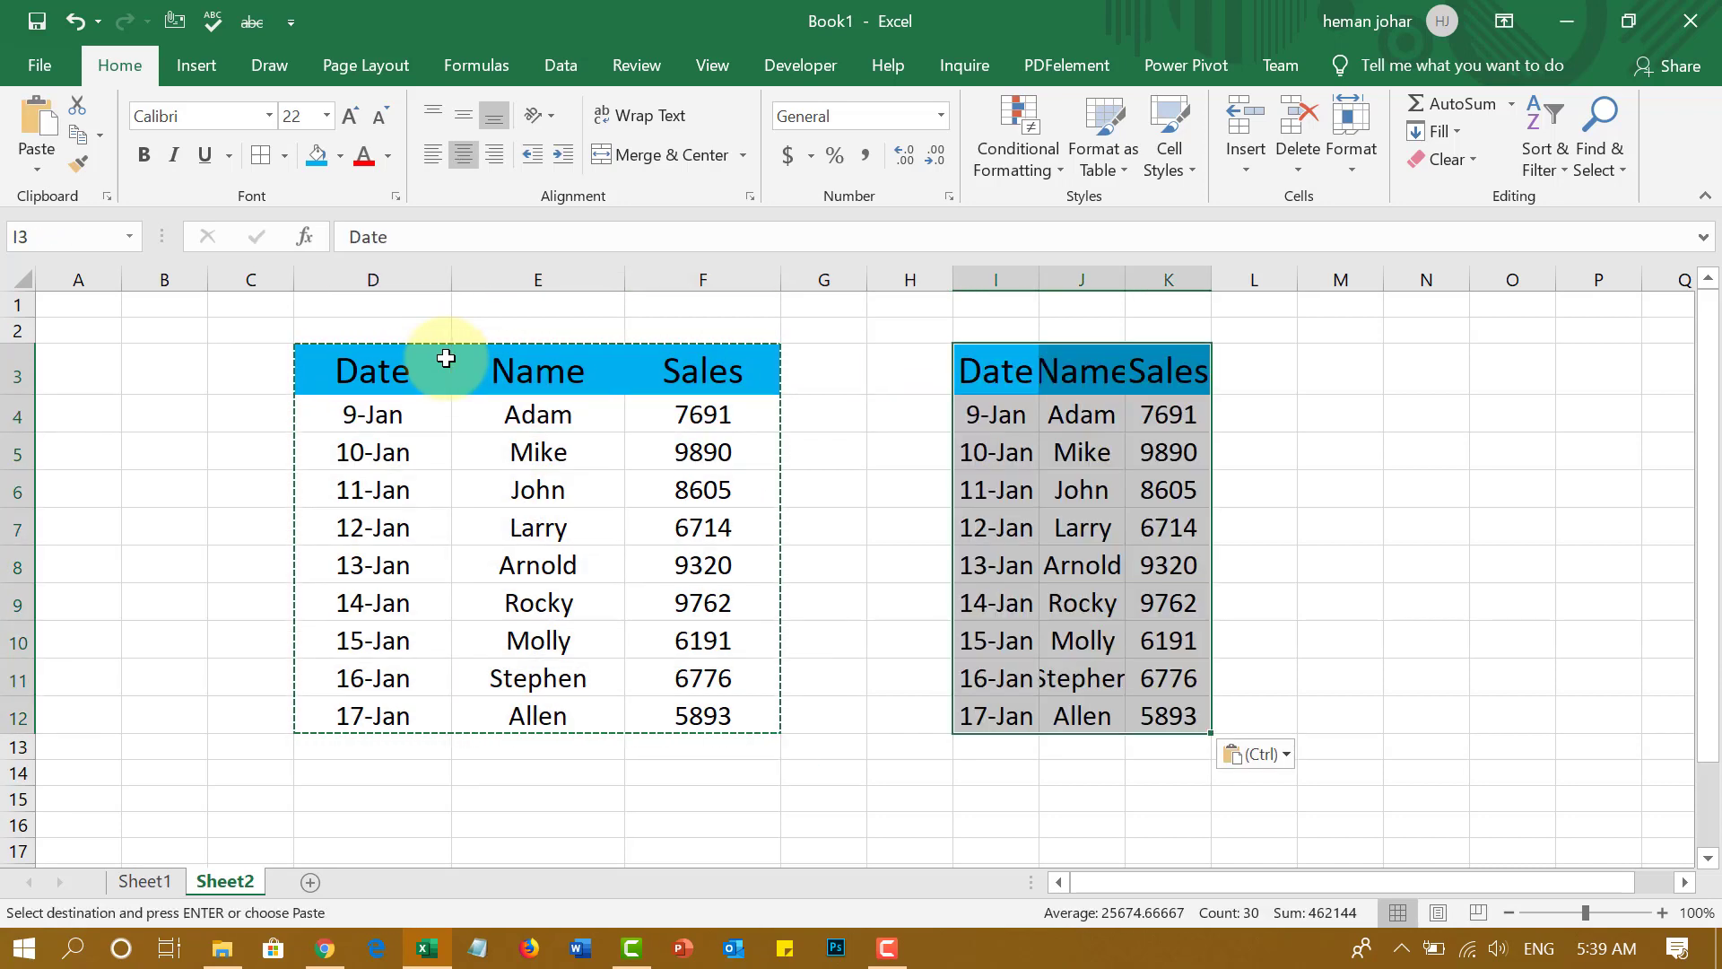
{"action": "key", "text": "Right"}
{"action": "key", "text": "Right"}
{"action": "key", "text": "Right"}
{"action": "key", "text": "Right"}
{"action": "key", "text": "Right"}
{"action": "key", "text": "ctrl+v"}
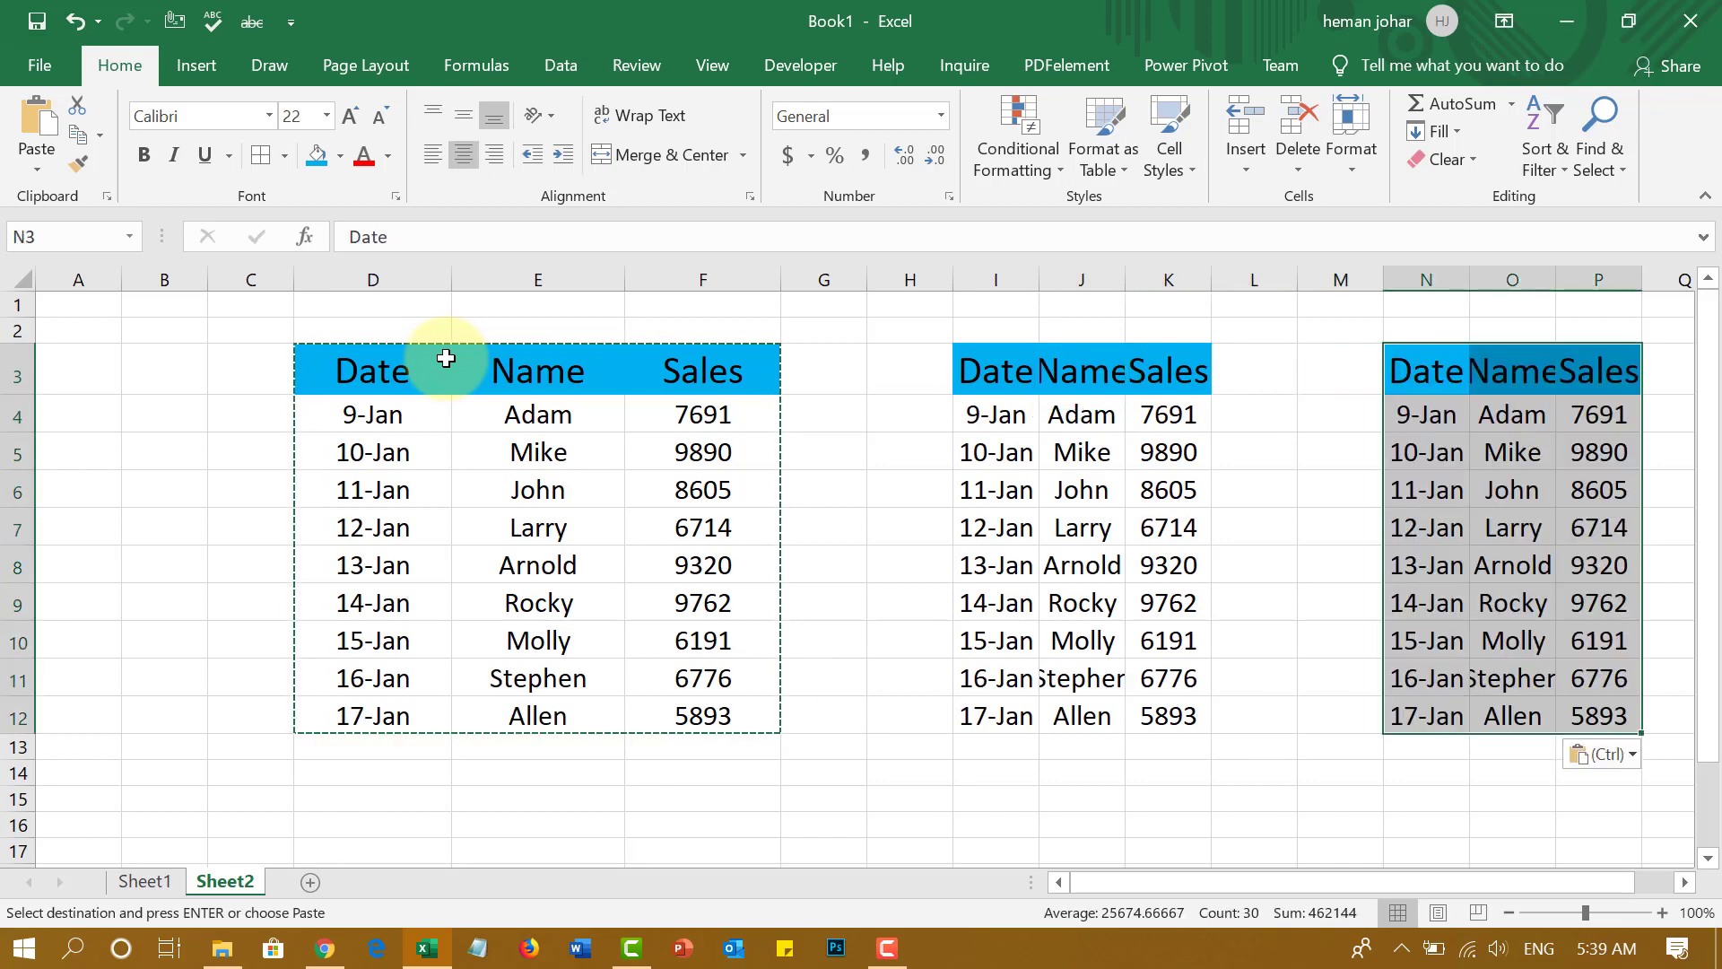
{"action": "key", "text": "Right"}
{"action": "key", "text": "Right"}
{"action": "key", "text": "Right"}
{"action": "key", "text": "Right"}
{"action": "key", "text": "Right"}
{"action": "key", "text": "ctrl+v"}
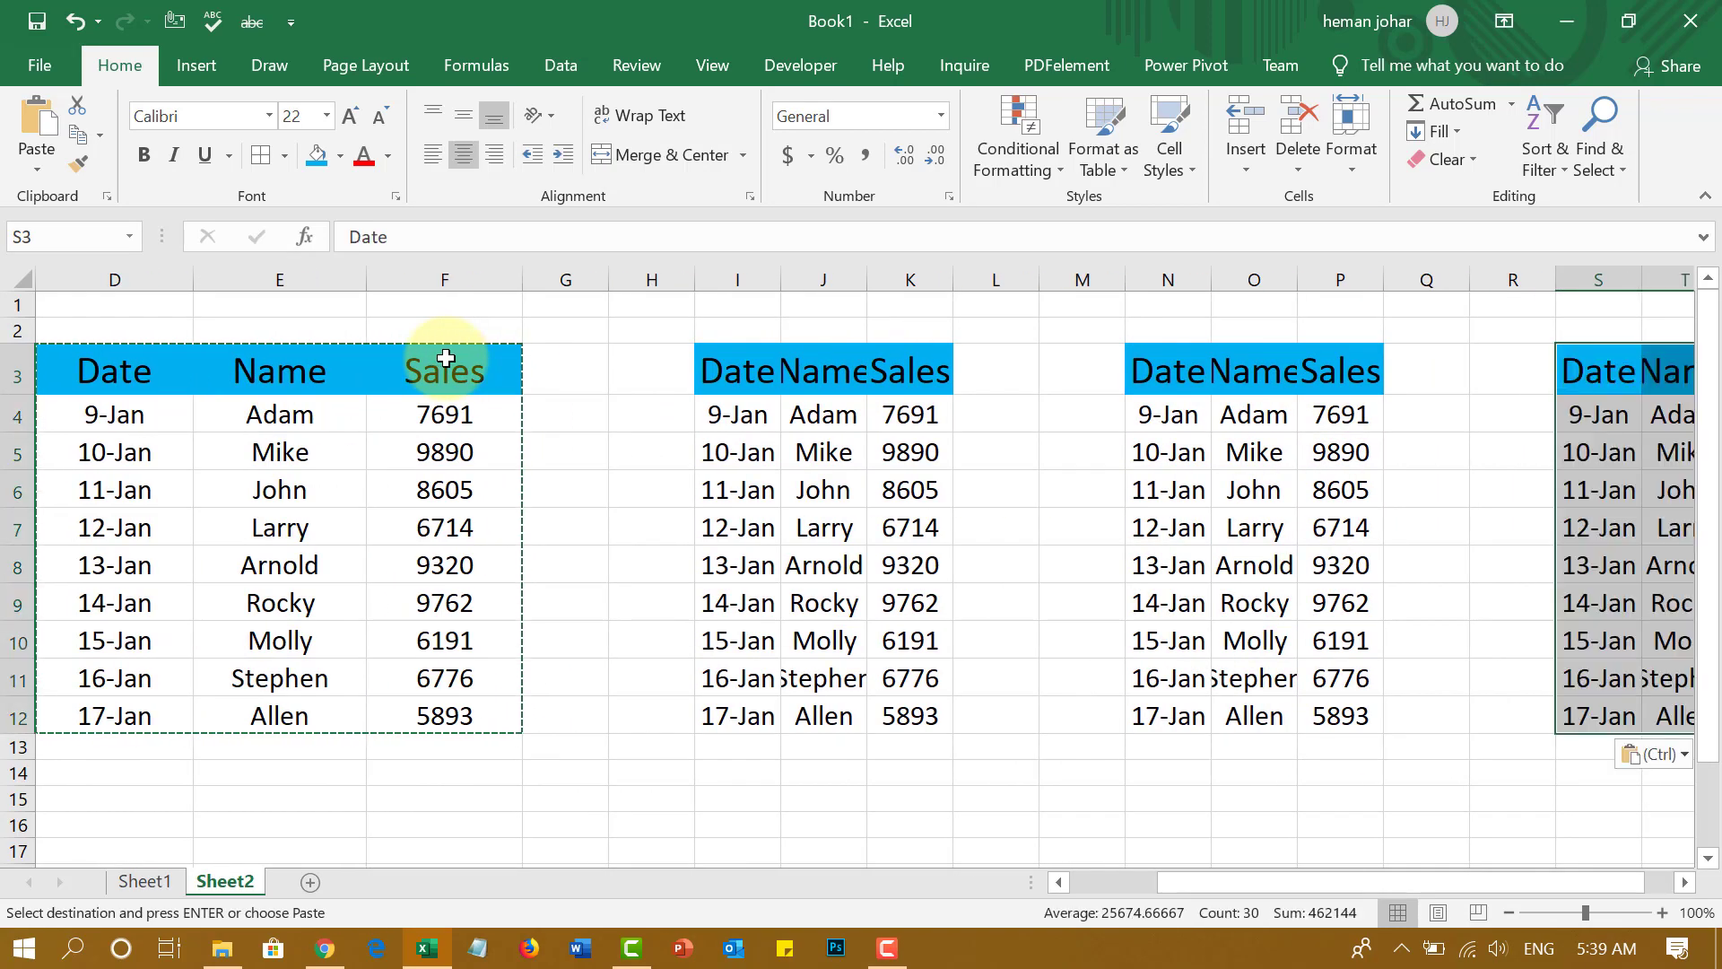
{"action": "key", "text": "Left"}
{"action": "left_click_drag", "start_coordinate": [737, 369], "coordinate": [909, 716]}
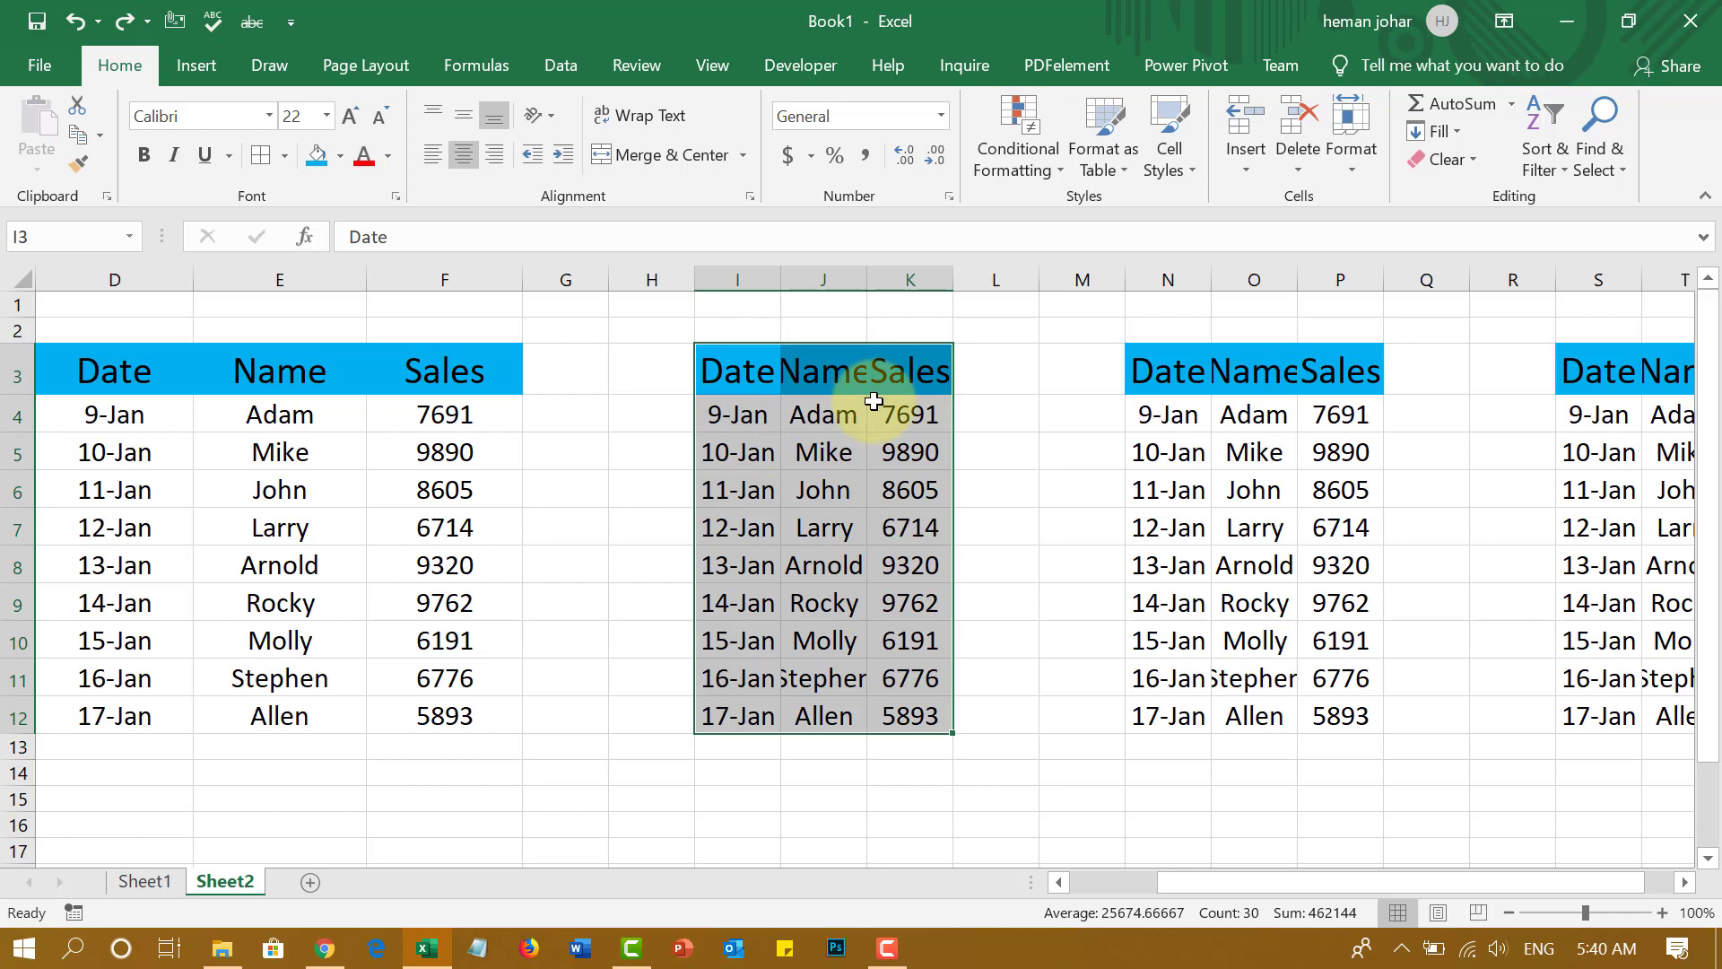
AutoFit columns I:K so the first copied table shows fully.
{"action": "key", "text": "alt"}
{"action": "key", "text": "h"}
{"action": "key", "text": "o"}
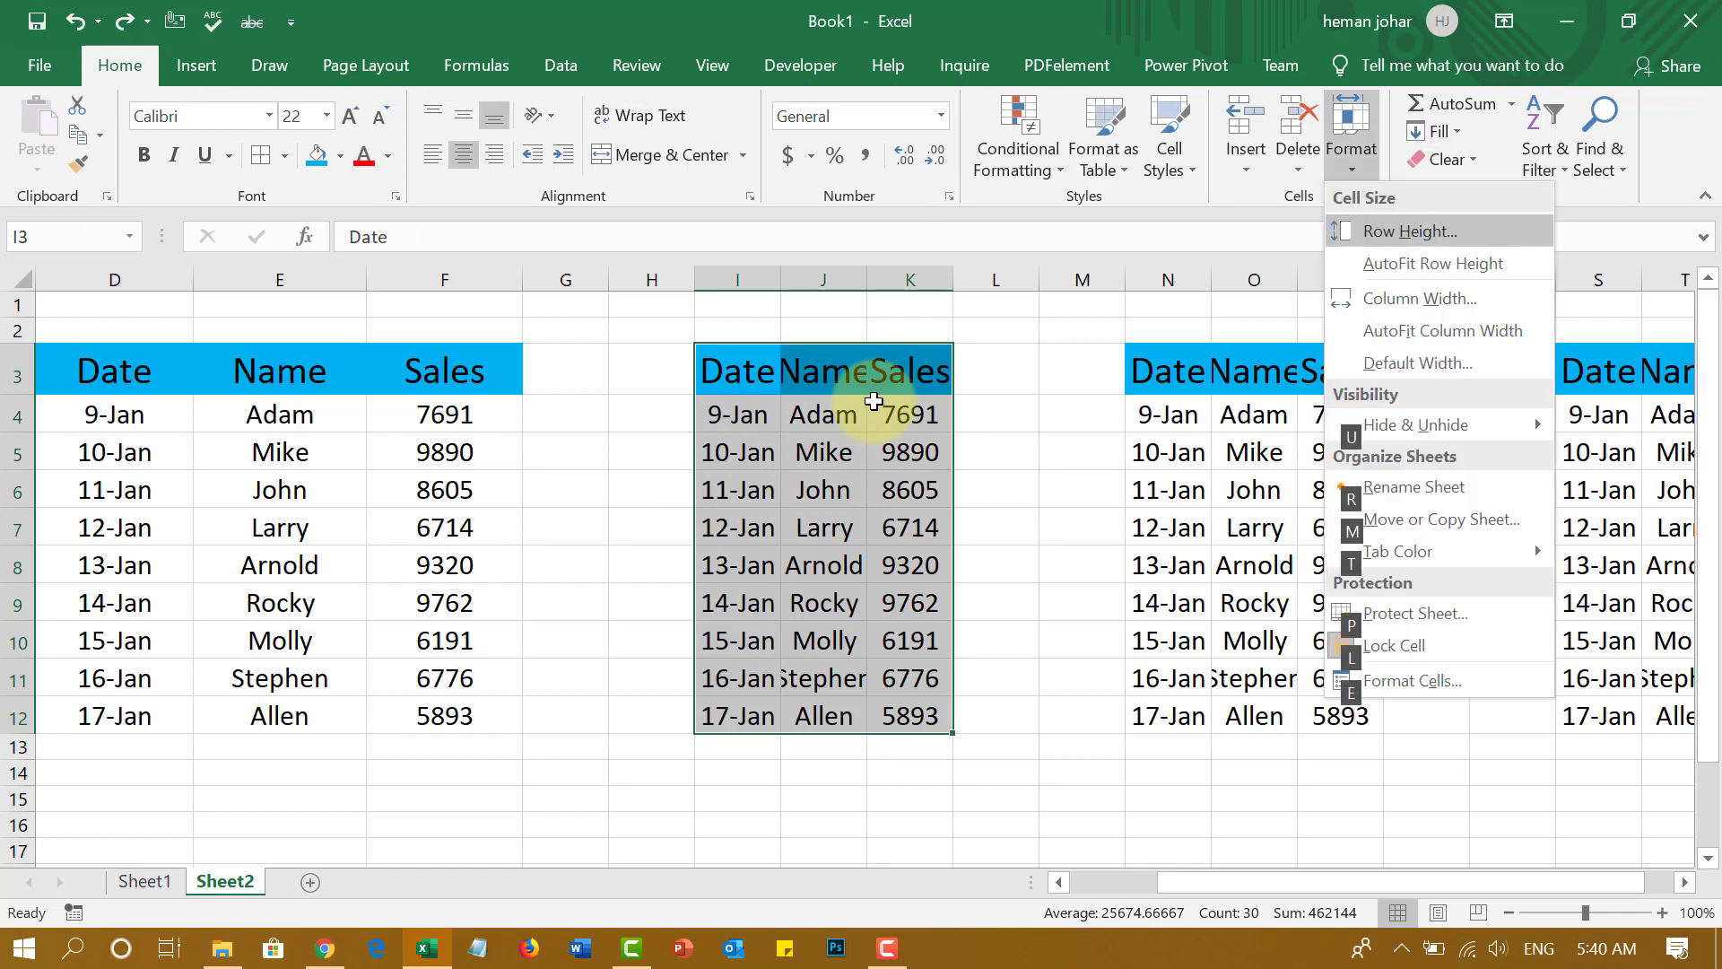
{"action": "key", "text": "i"}
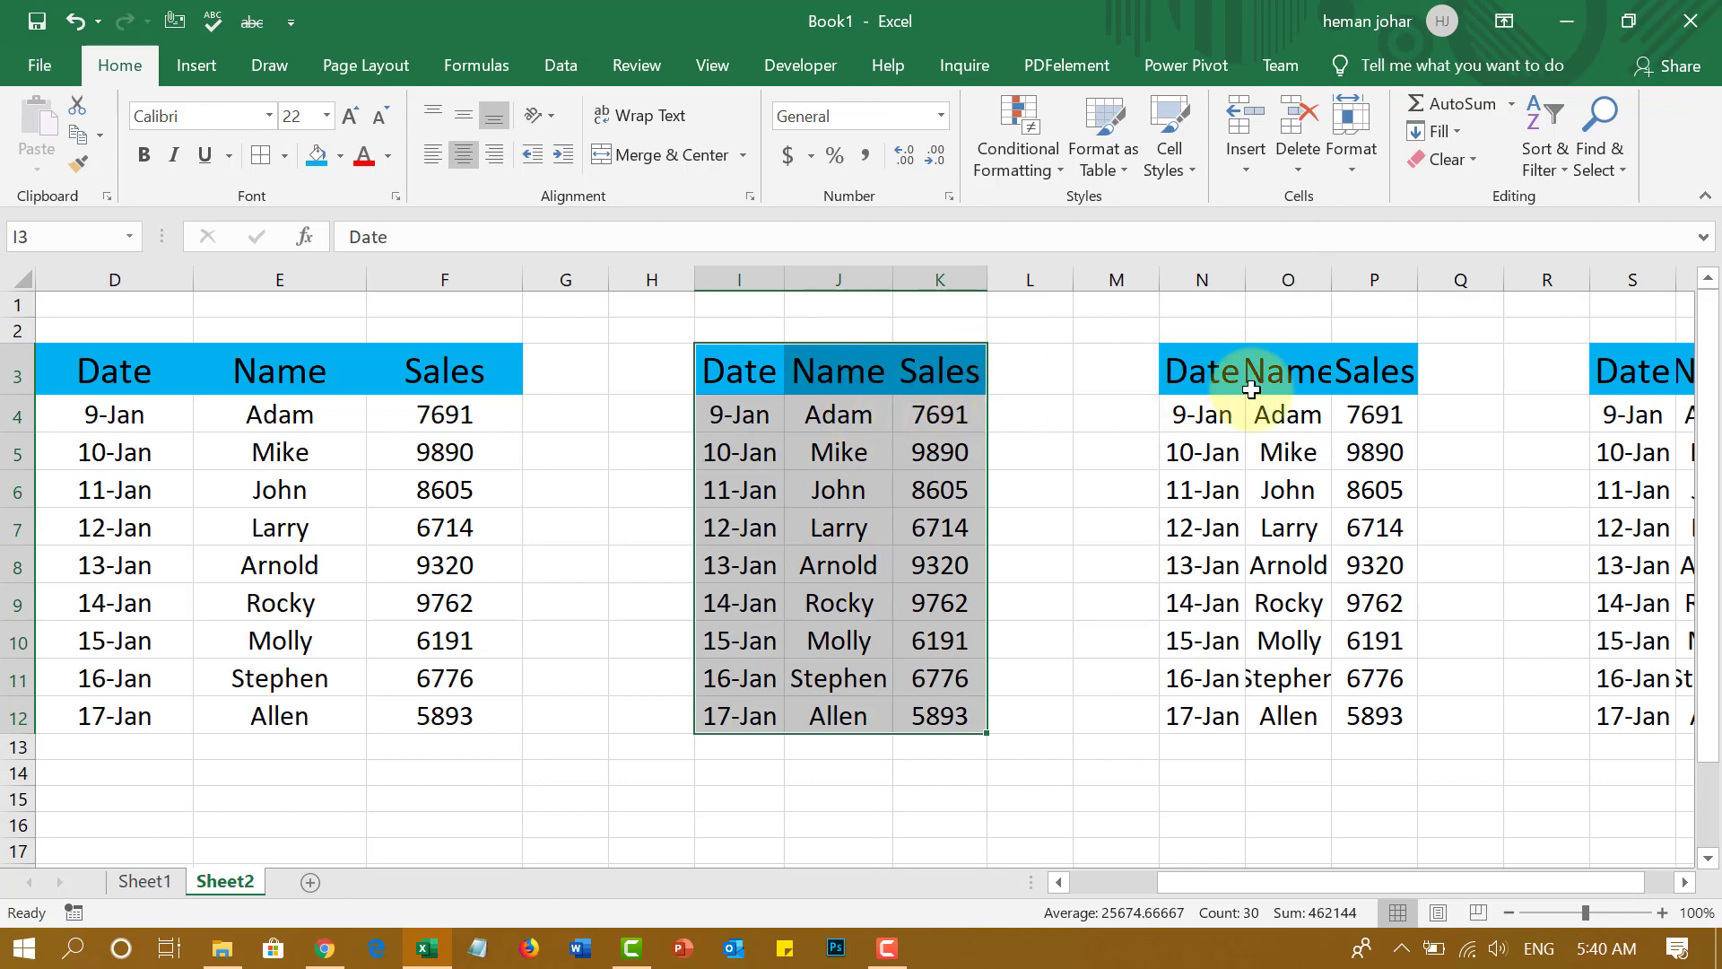
Select the second table copy N3:P12 for autofitting.
{"action": "left_click", "coordinate": [1217, 378]}
{"action": "key", "text": "shift+Right"}
{"action": "key", "text": "shift+Right"}
{"action": "key", "text": "shift+Down"}
{"action": "key", "text": "shift+Down"}
{"action": "key", "text": "shift+Down"}
{"action": "key", "text": "shift+Down"}
{"action": "key", "text": "shift+Down"}
{"action": "key", "text": "shift+Down"}
{"action": "key", "text": "shift+Down"}
{"action": "key", "text": "shift+Down"}
{"action": "key", "text": "shift+Down"}
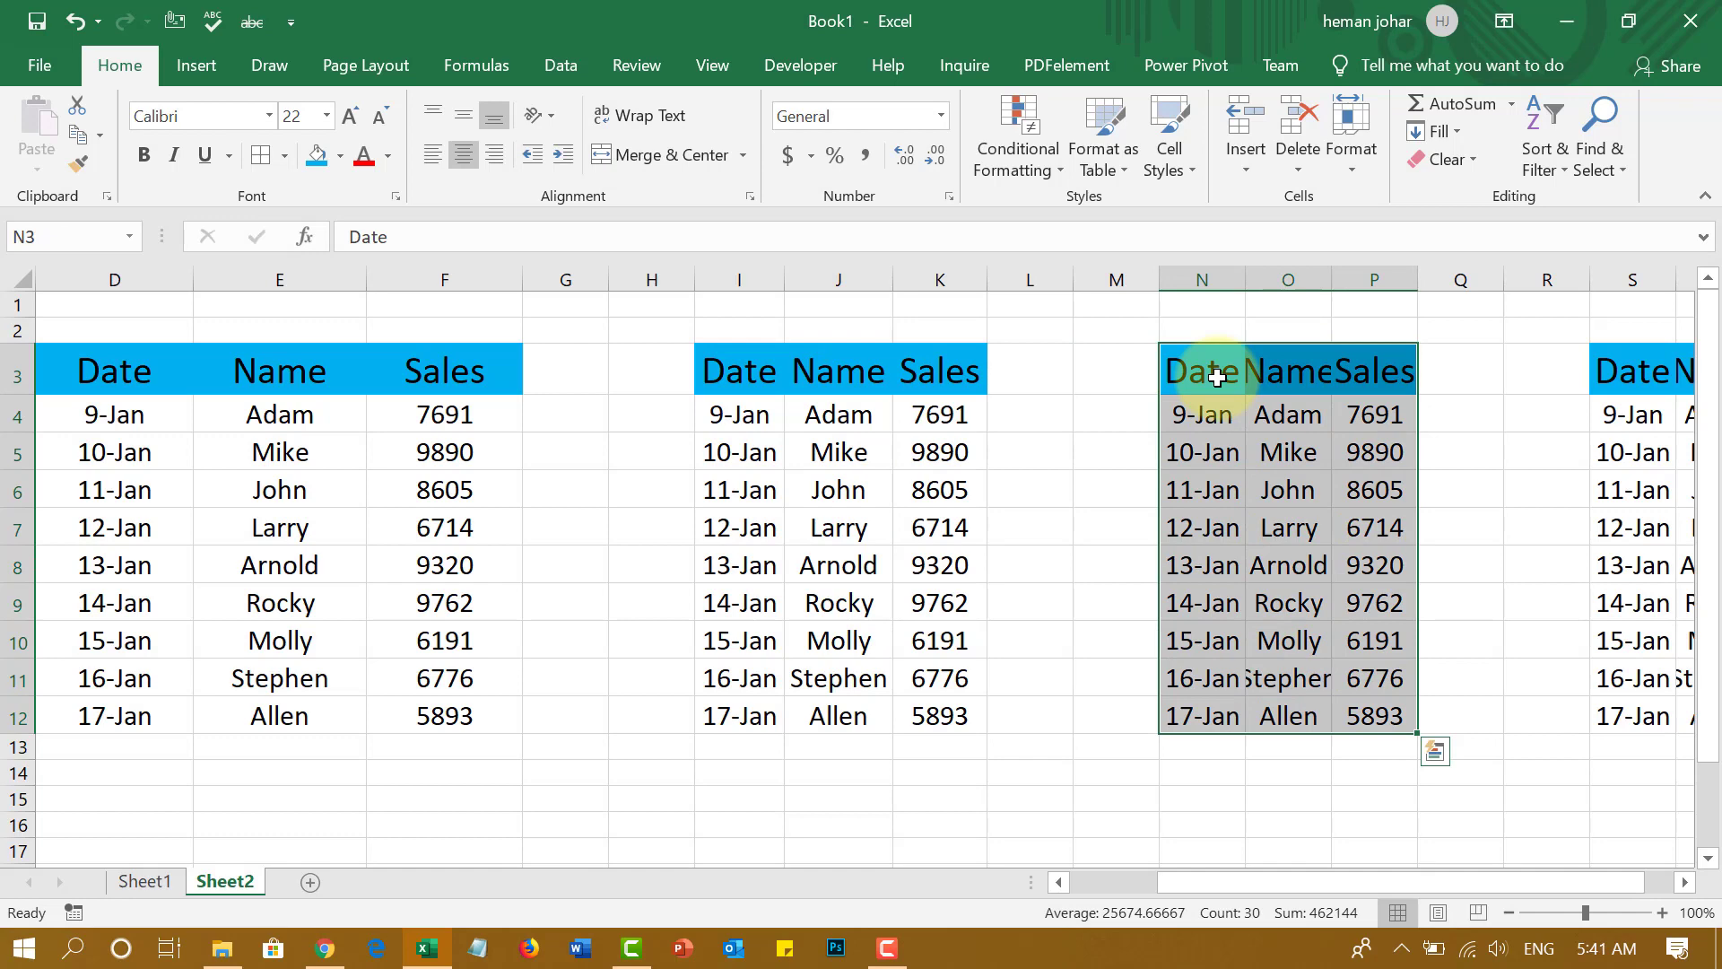
{"action": "key", "text": "alt"}
AutoFit columns N:P for the second copied table.
{"action": "key", "text": "h"}
{"action": "key", "text": "o"}
{"action": "key", "text": "i"}
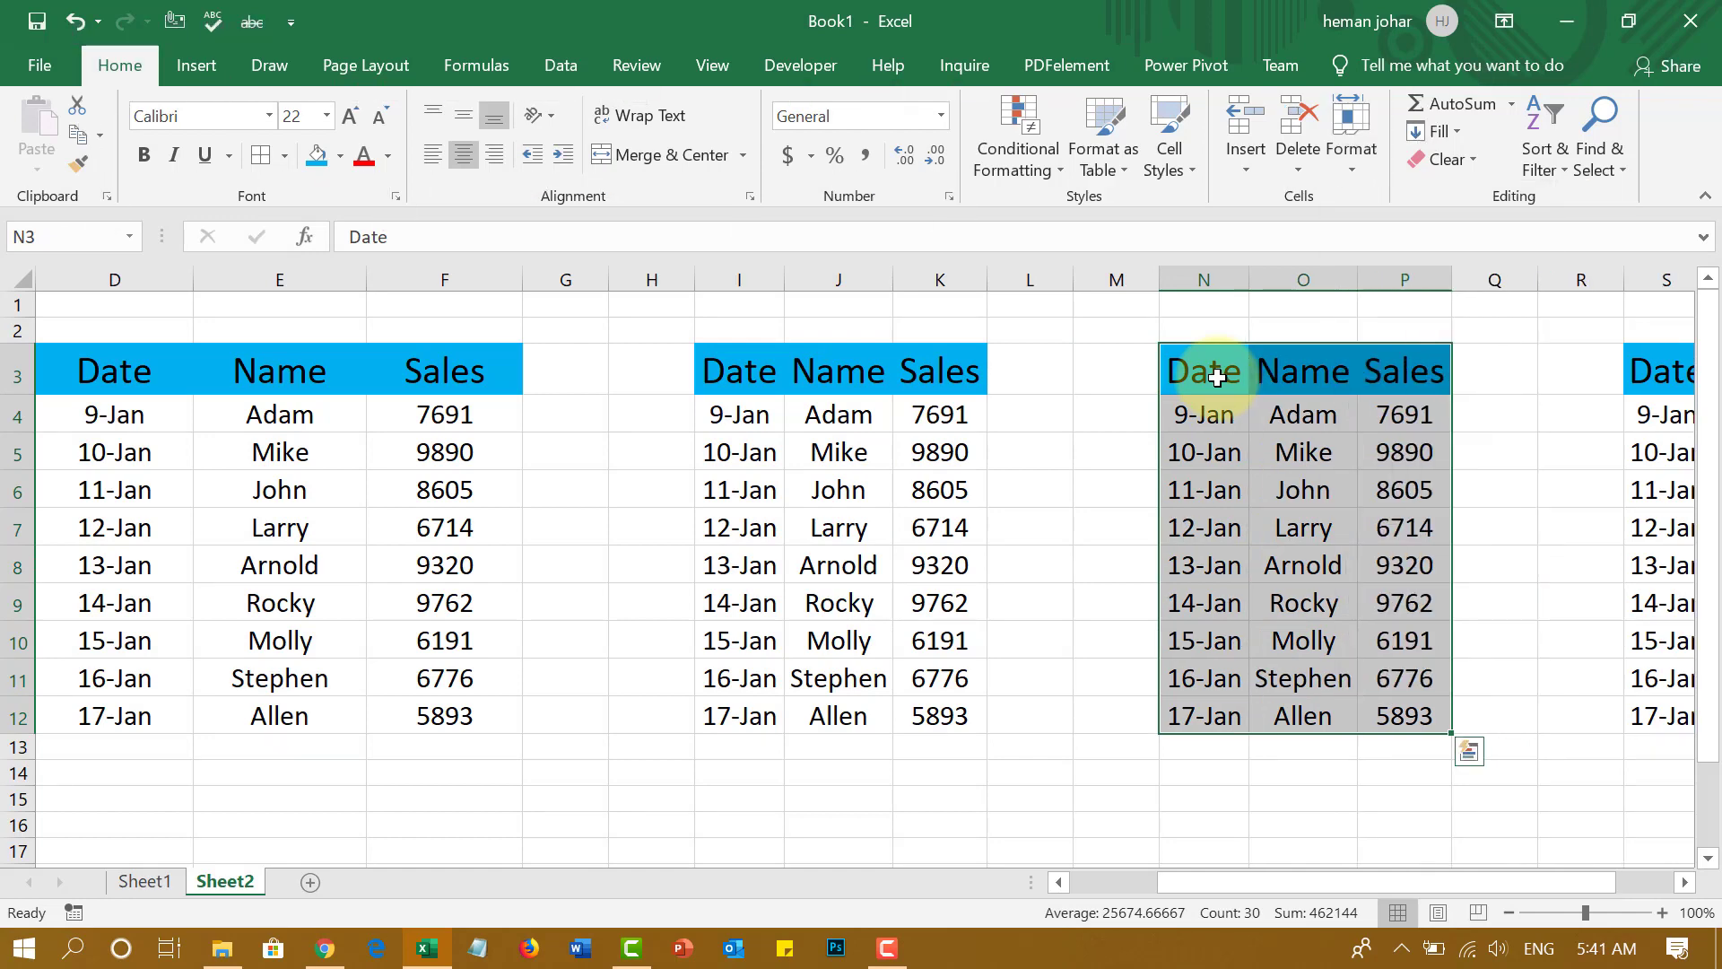
{"action": "left_click", "coordinate": [1218, 376]}
Enter the heading 'East' in cell D2 above the first table.
{"action": "key", "text": "Left"}
{"action": "key", "text": "Left"}
{"action": "key", "text": "Left"}
{"action": "key", "text": "Left"}
{"action": "key", "text": "Left"}
{"action": "key", "text": "Left"}
{"action": "key", "text": "Left"}
{"action": "key", "text": "Left"}
{"action": "key", "text": "Left"}
{"action": "key", "text": "Left"}
{"action": "key", "text": "Left"}
{"action": "key", "text": "Left"}
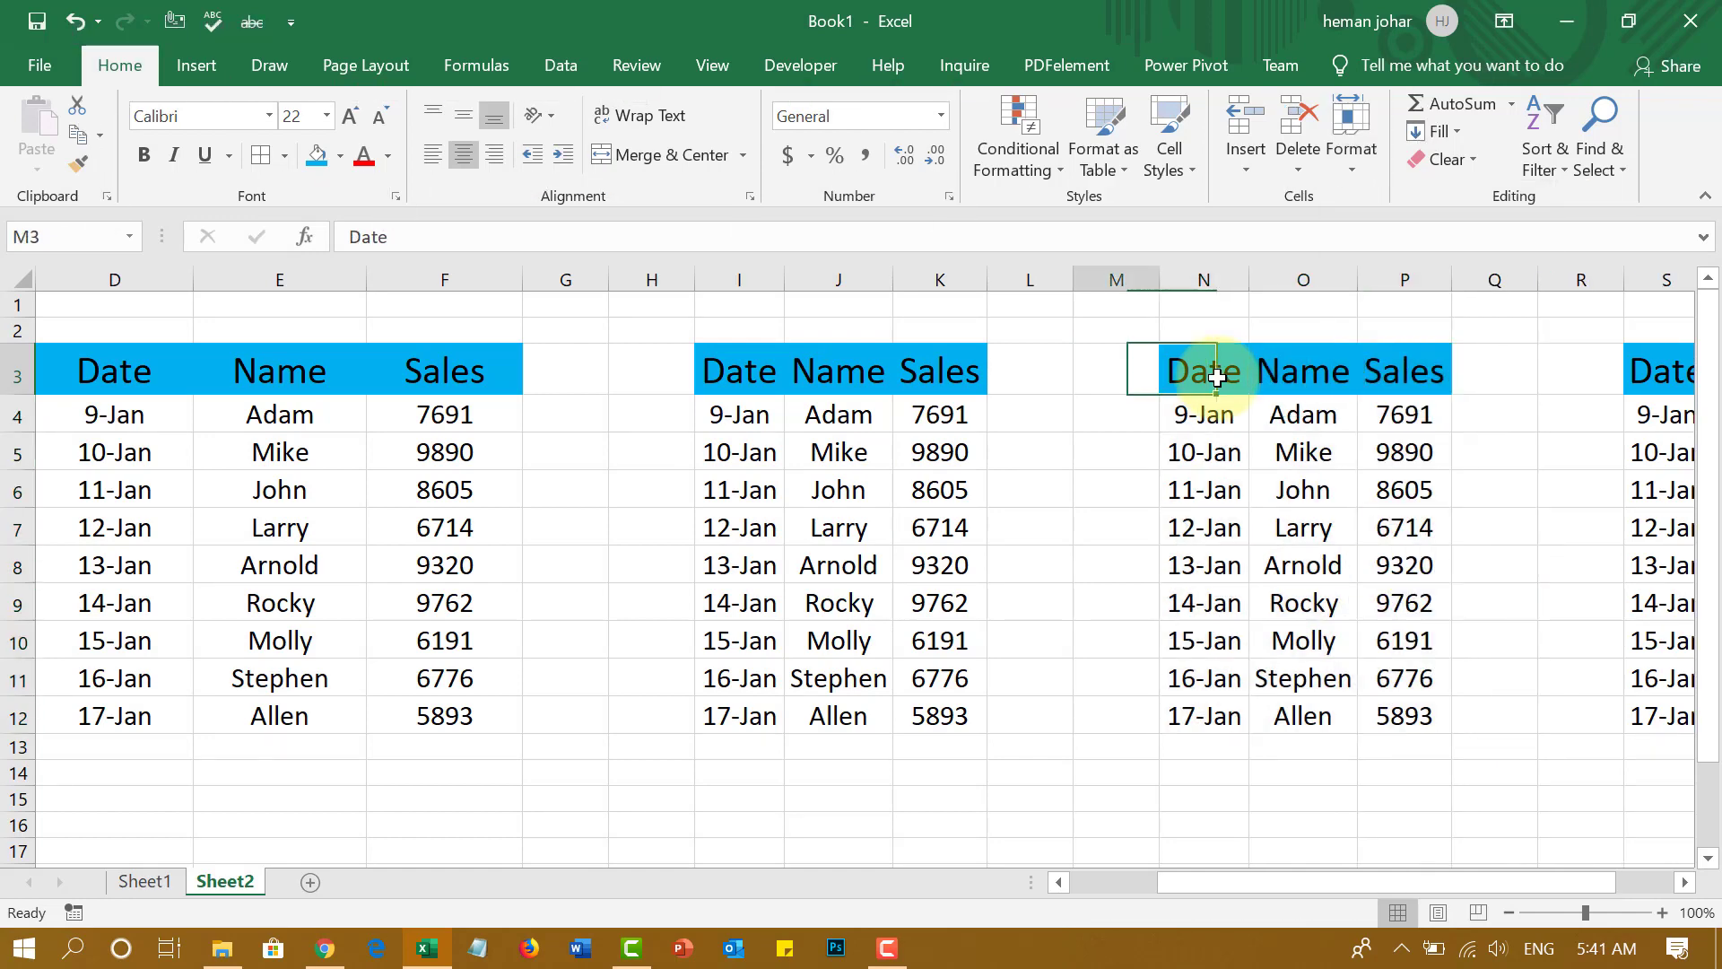
{"action": "key", "text": "Right"}
{"action": "key", "text": "Right"}
{"action": "key", "text": "Up"}
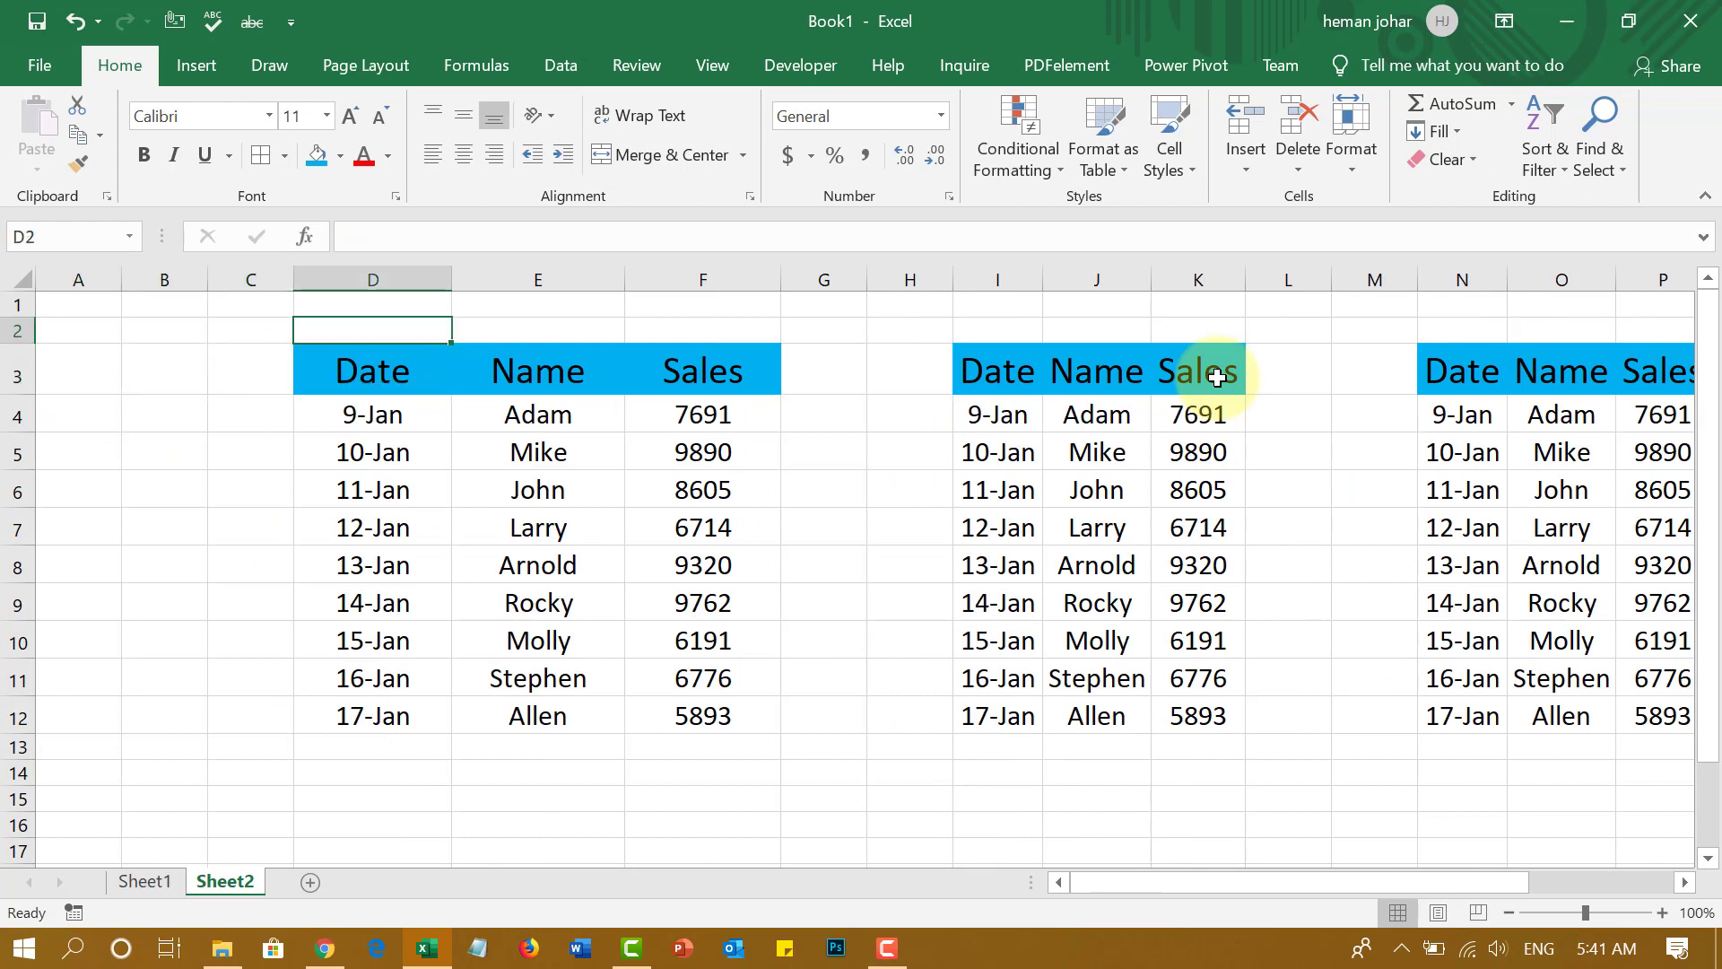
{"action": "type", "text": "East"}
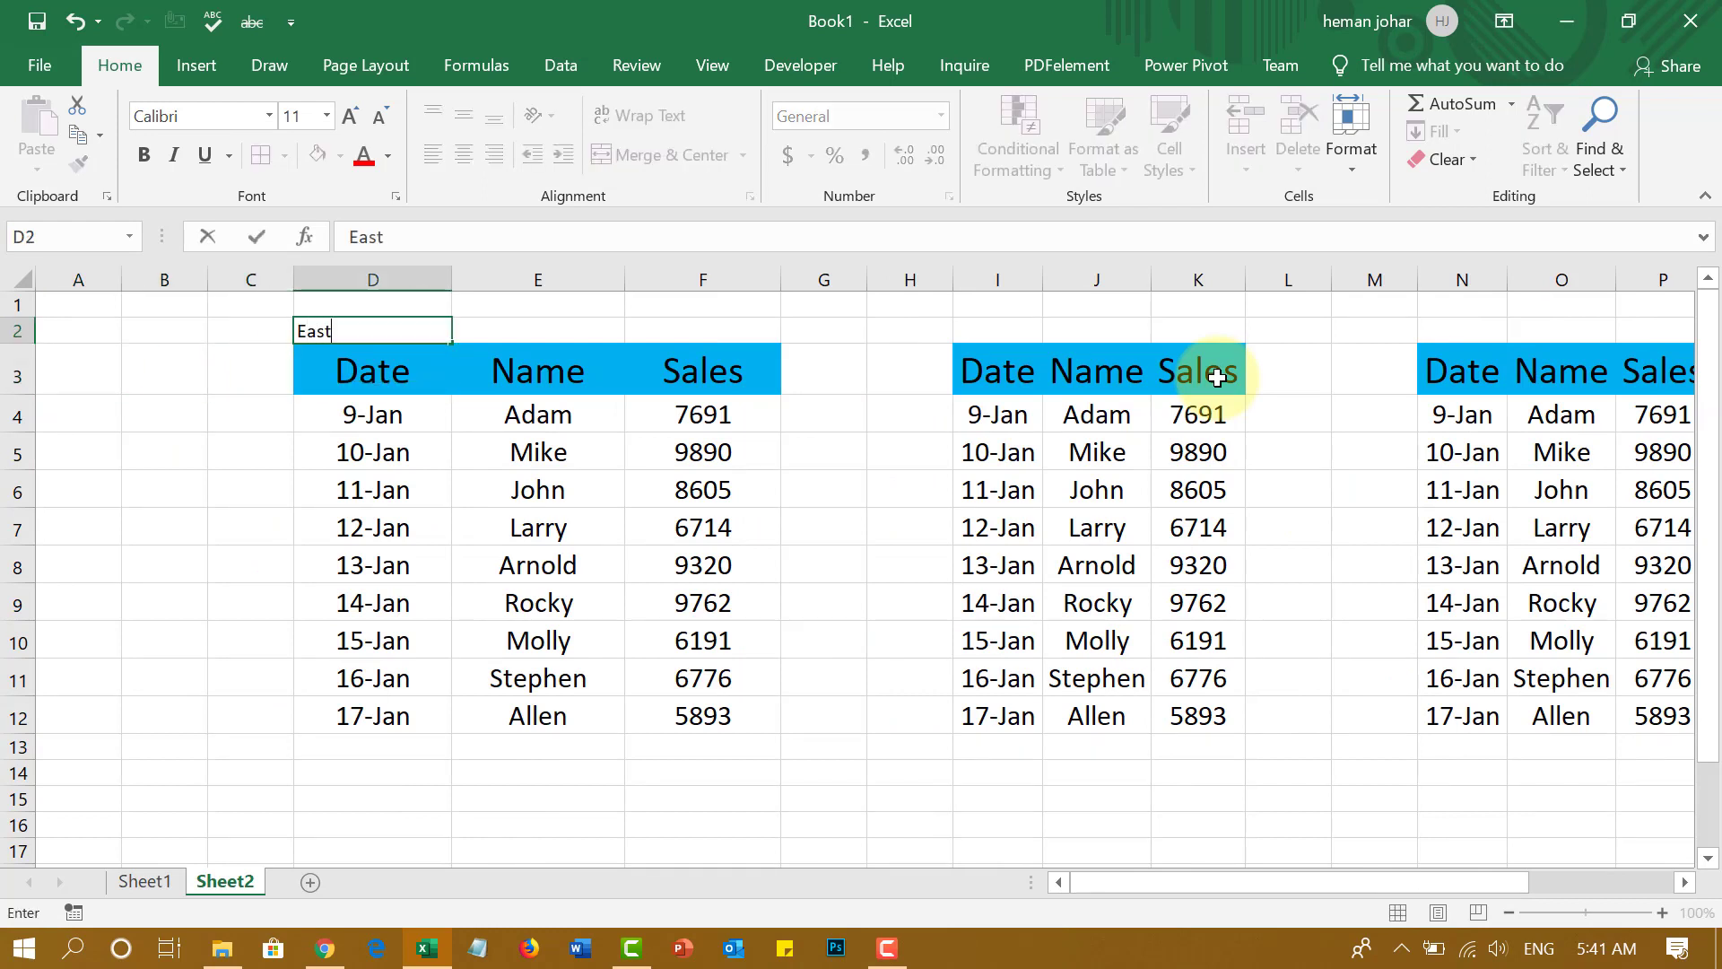
{"action": "key", "text": "Return"}
Increase the East heading's font size to 20 pt.
{"action": "key", "text": "Up"}
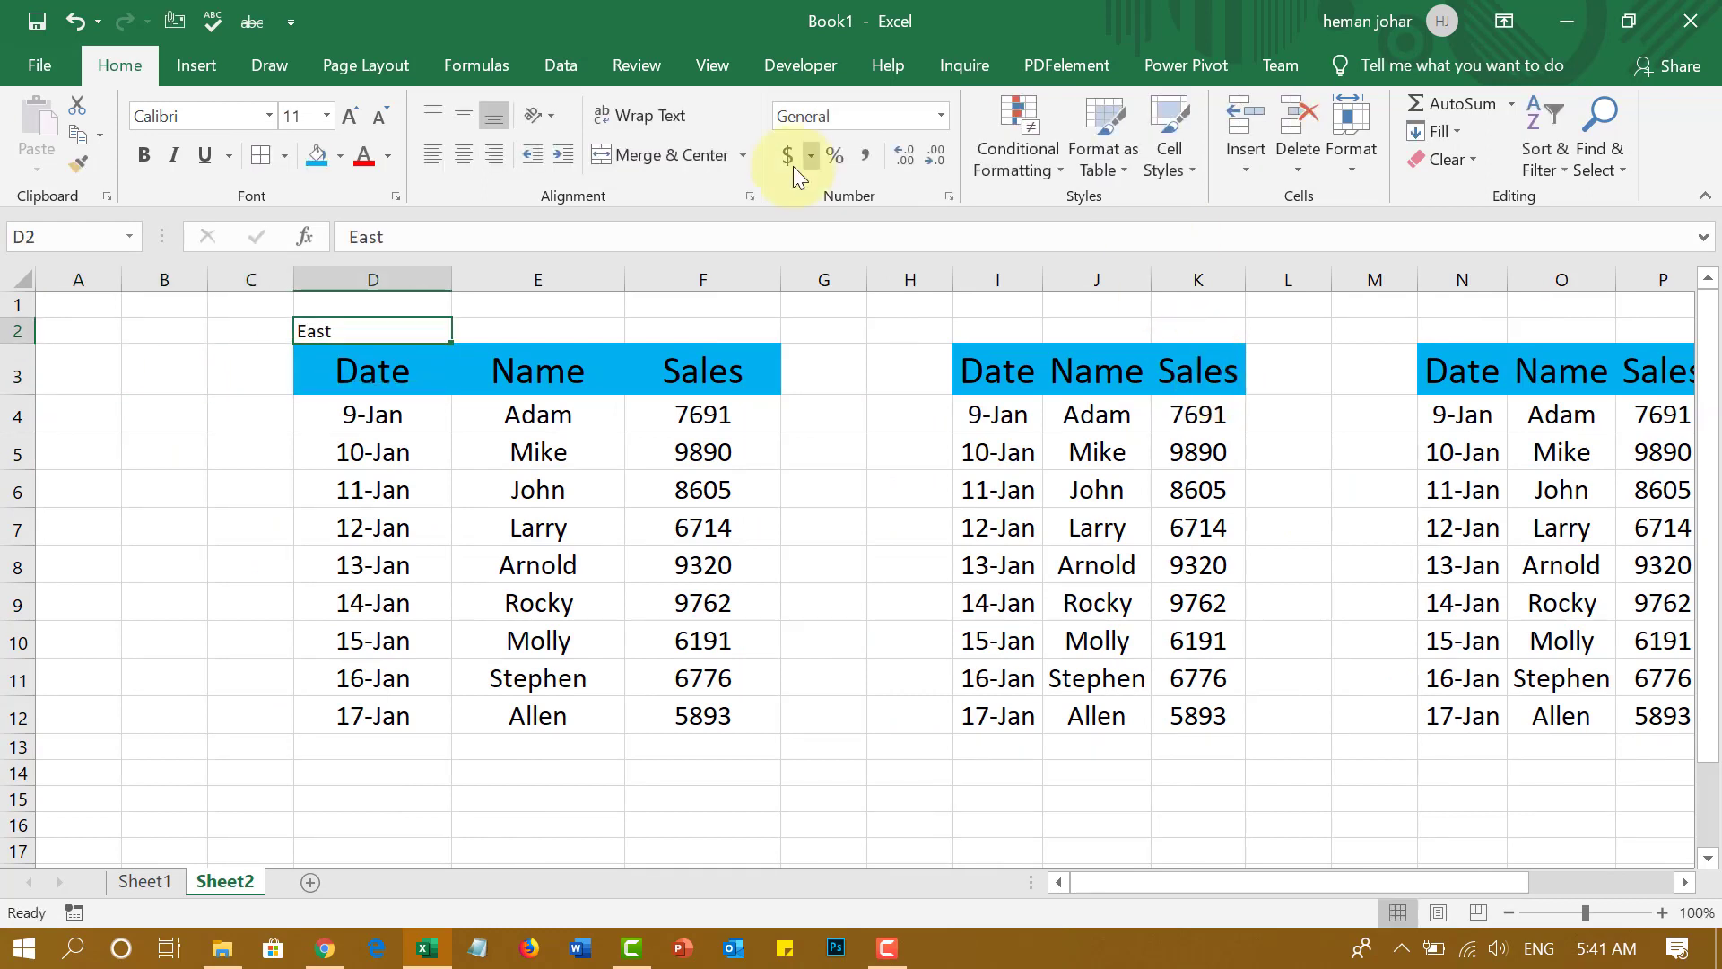
{"action": "left_click", "coordinate": [343, 120]}
{"action": "left_click", "coordinate": [342, 120]}
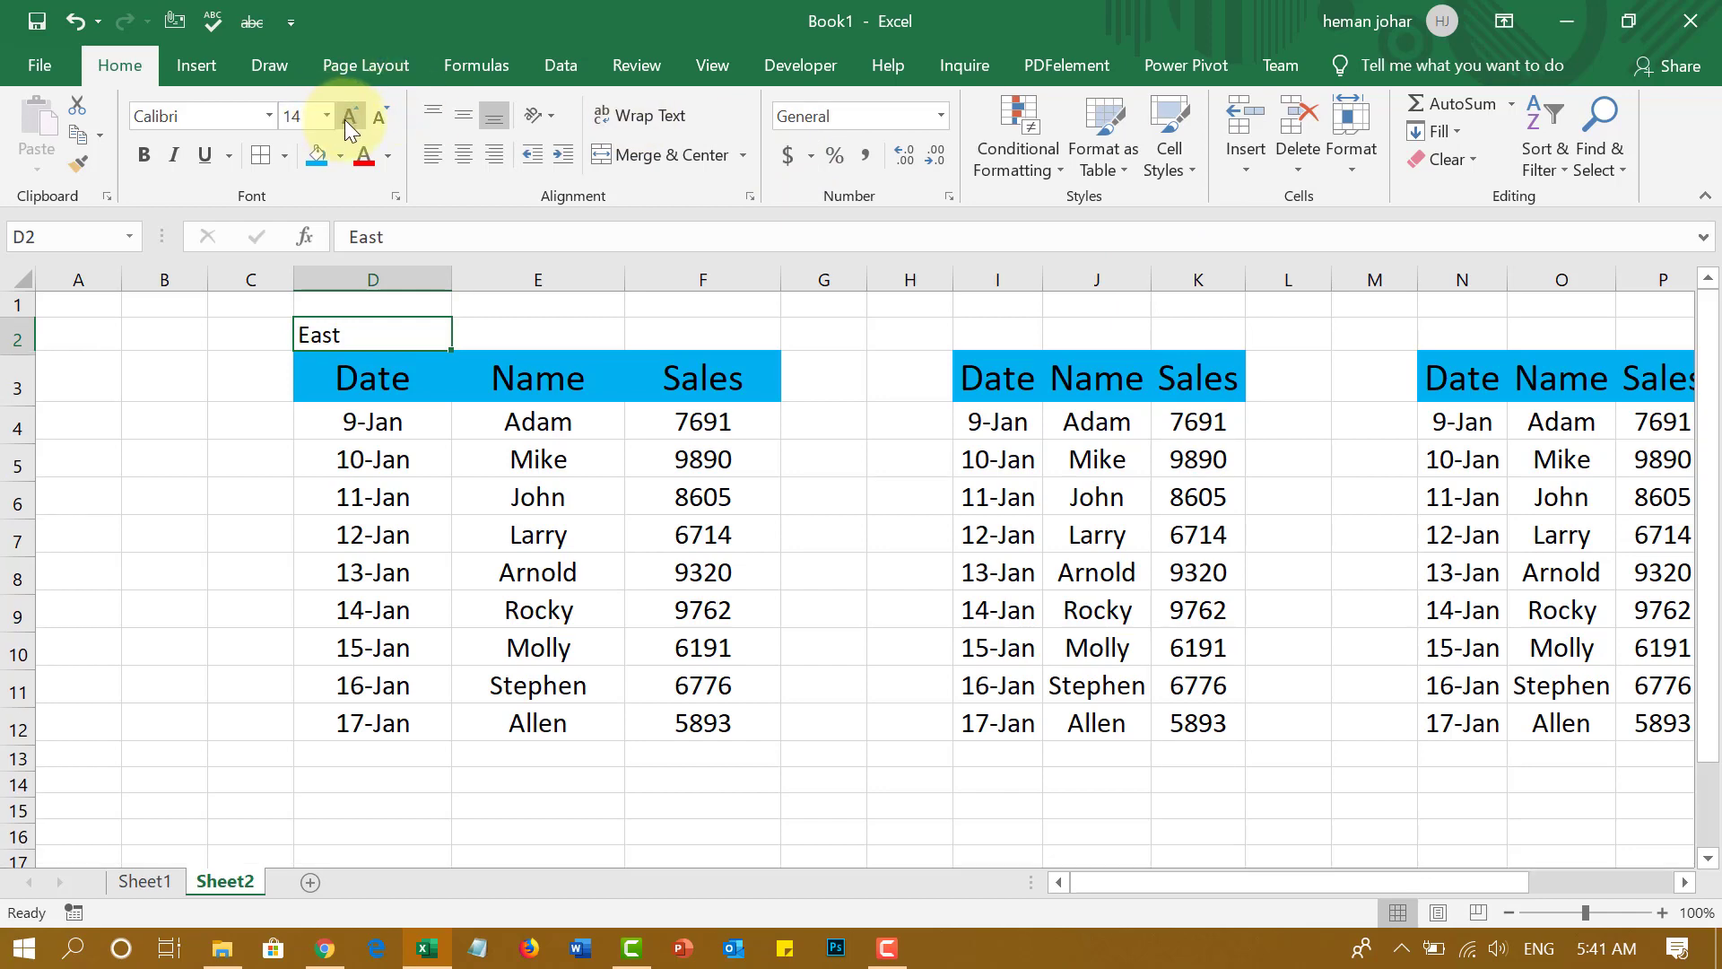
{"action": "left_click", "coordinate": [344, 121]}
{"action": "left_click", "coordinate": [344, 120]}
{"action": "left_click", "coordinate": [345, 120]}
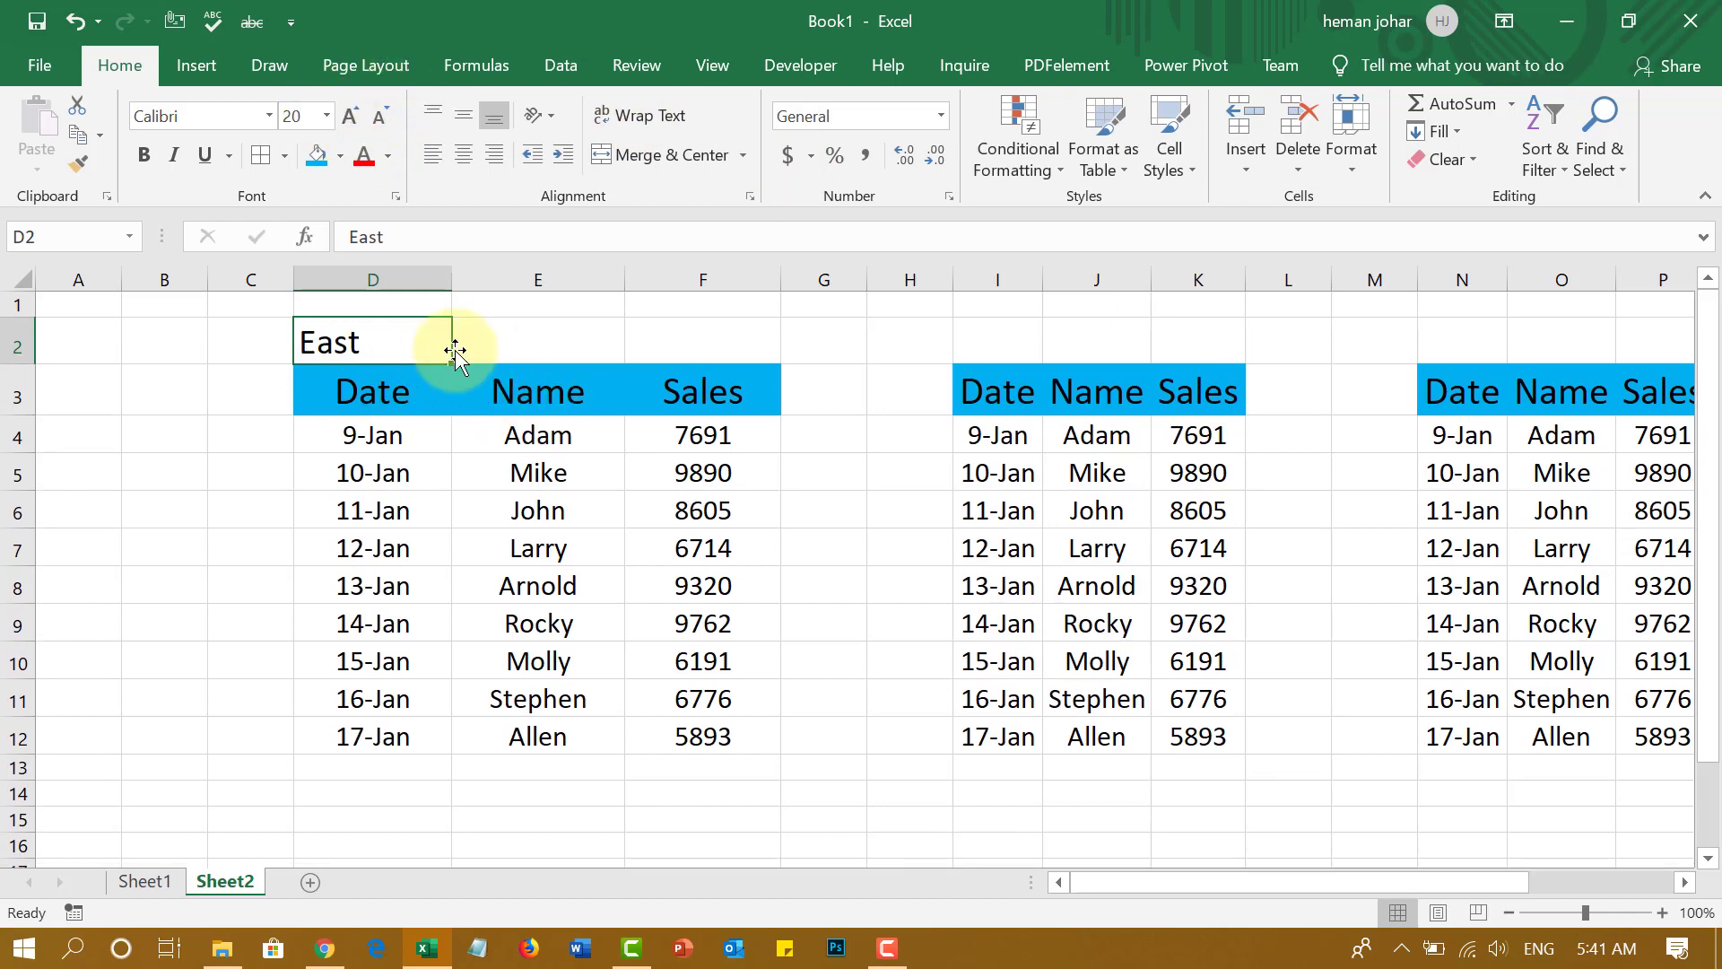
{"action": "left_click", "coordinate": [562, 358]}
{"action": "left_click", "coordinate": [705, 329]}
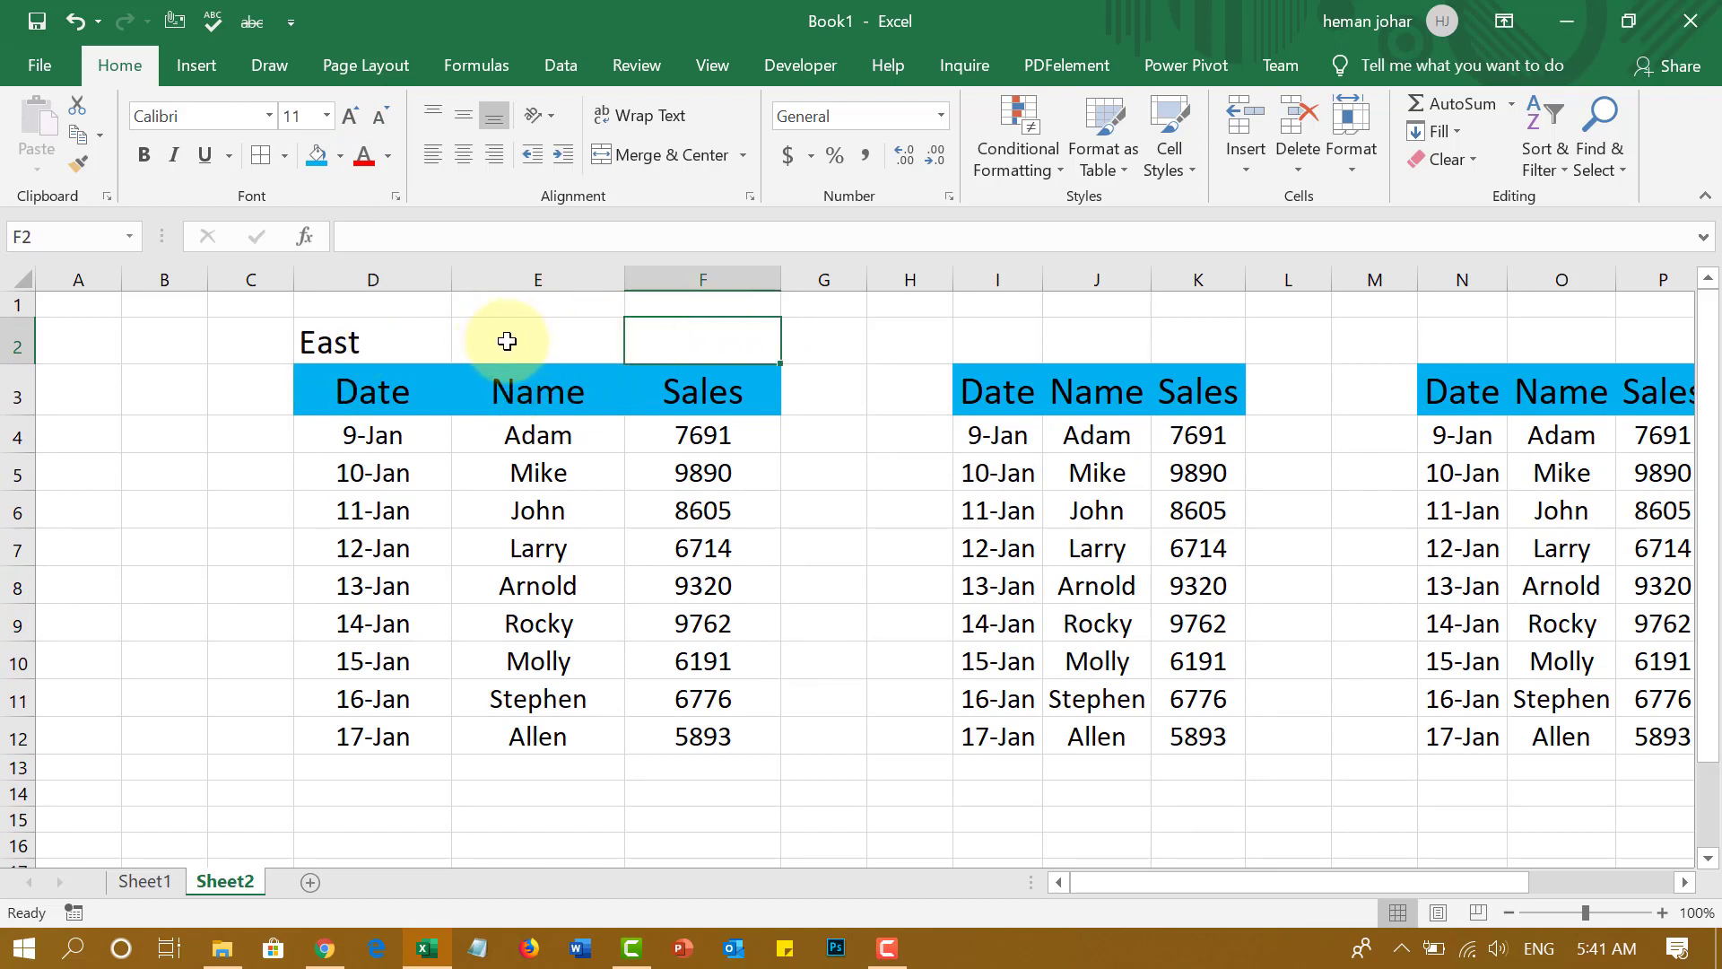
{"action": "left_click", "coordinate": [386, 341]}
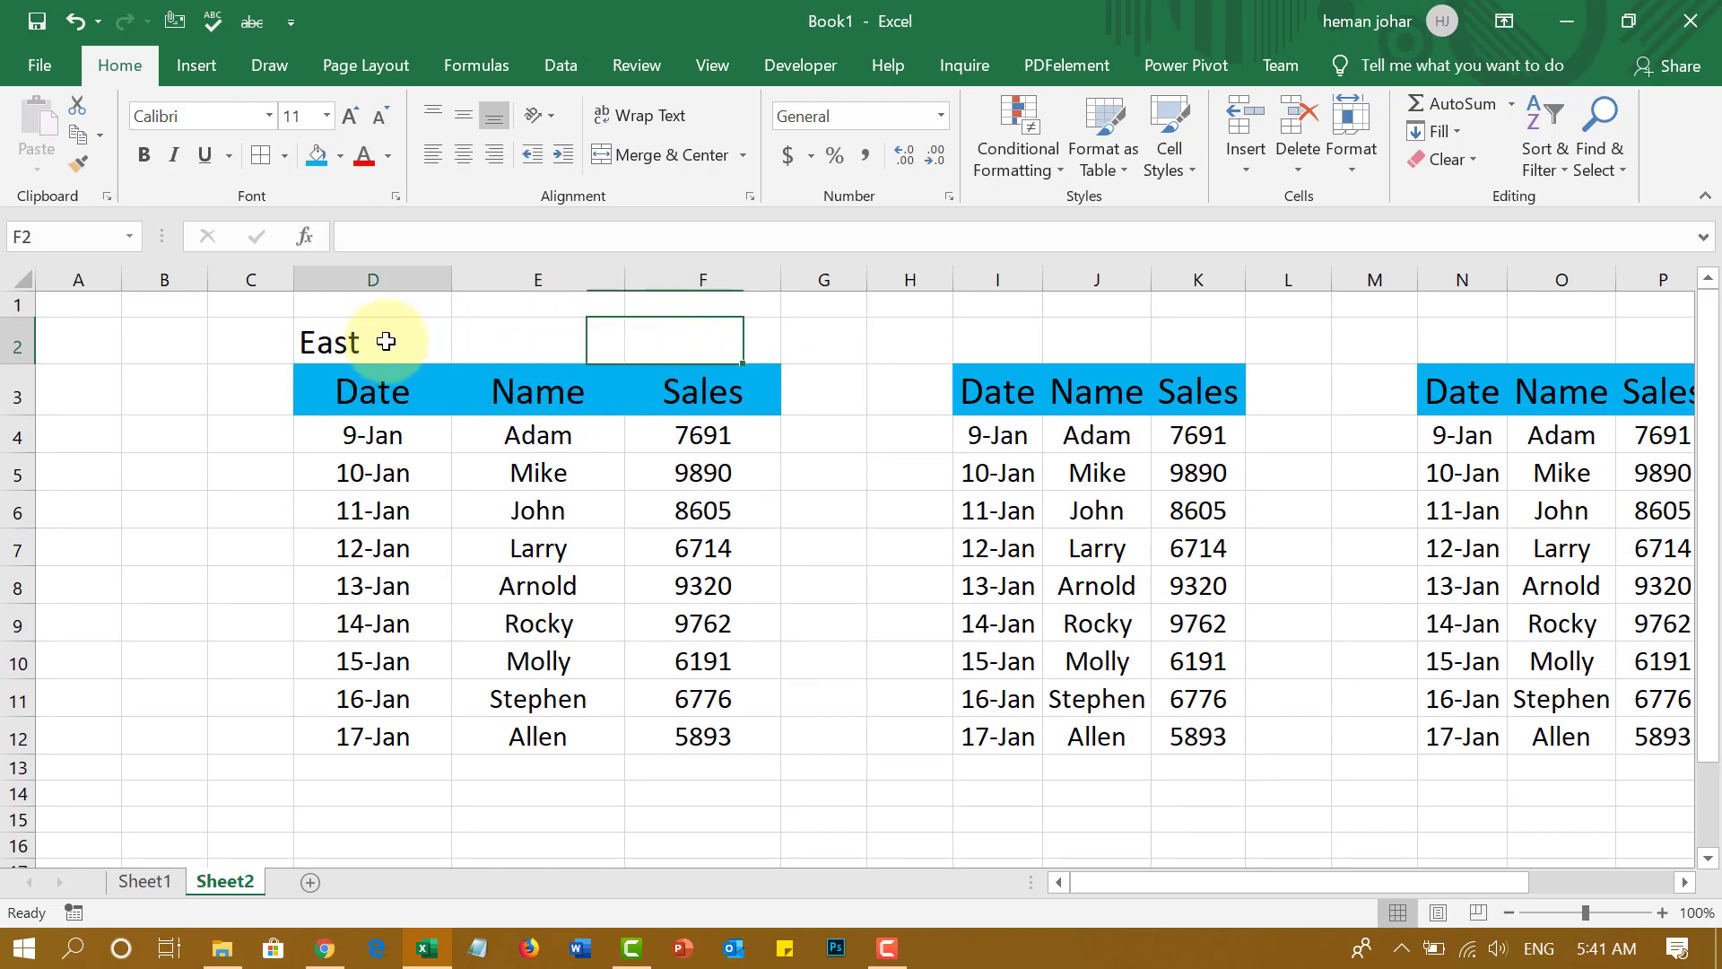
{"action": "key", "text": "ctrl+c"}
{"action": "key", "text": "Right"}
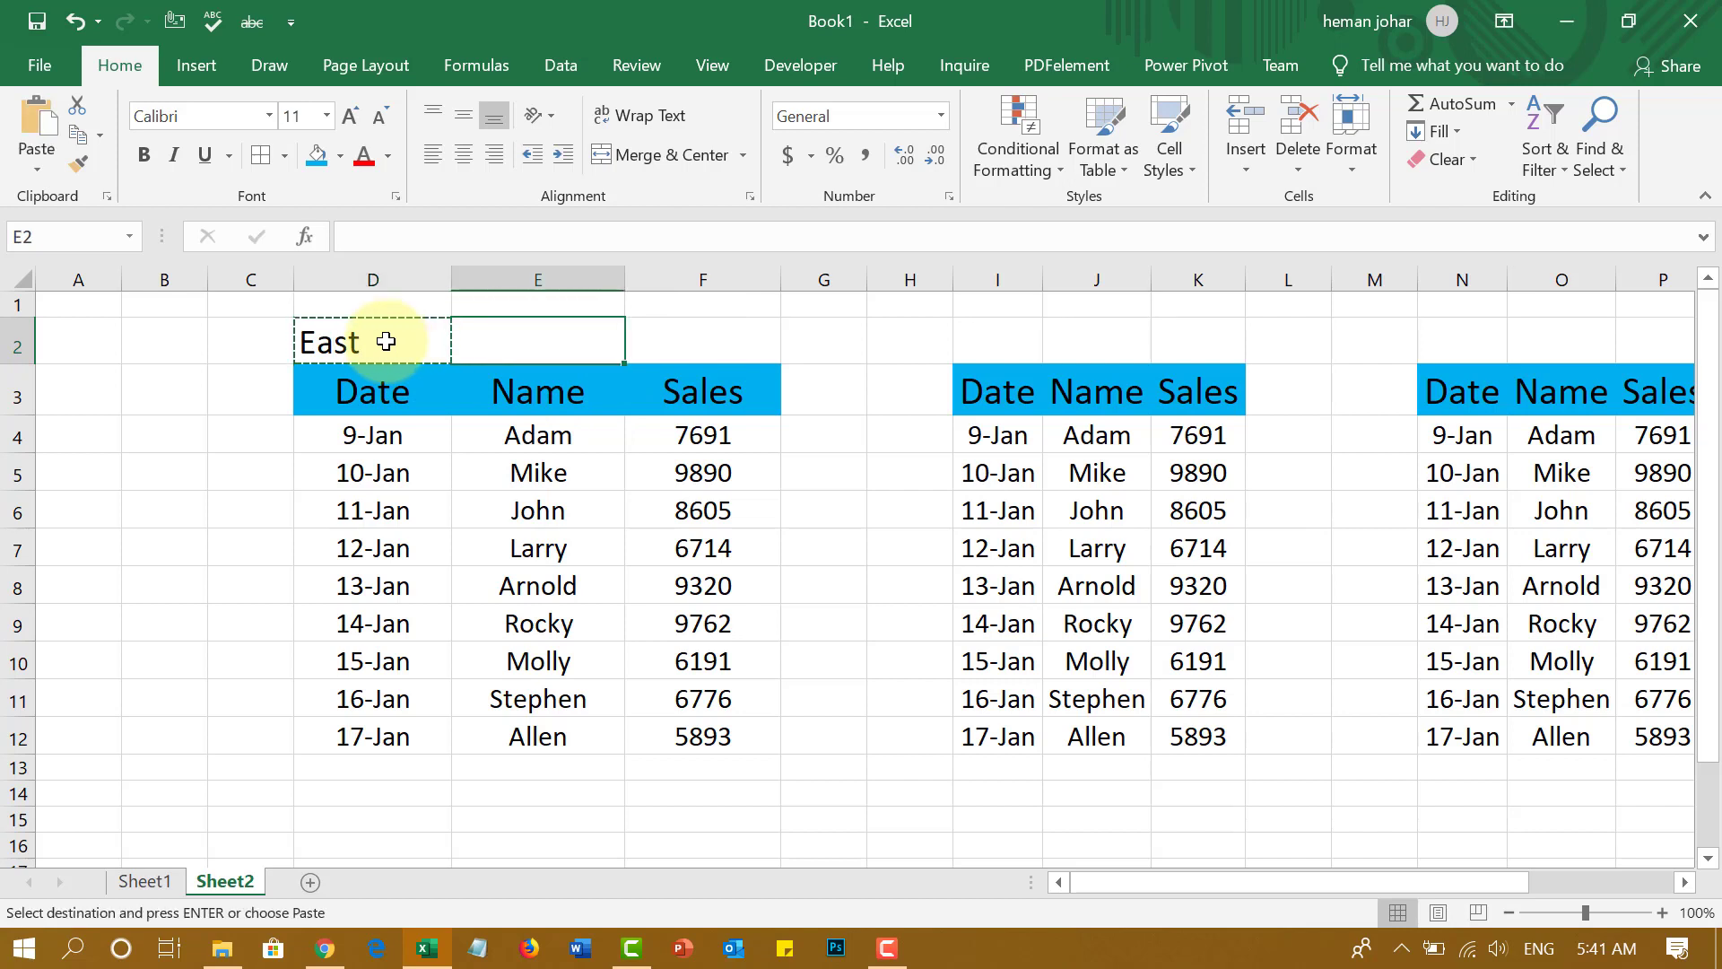
{"action": "key", "text": "ctrl+v"}
{"action": "key", "text": "Right"}
{"action": "key", "text": "ctrl+v"}
{"action": "key", "text": "Escape"}
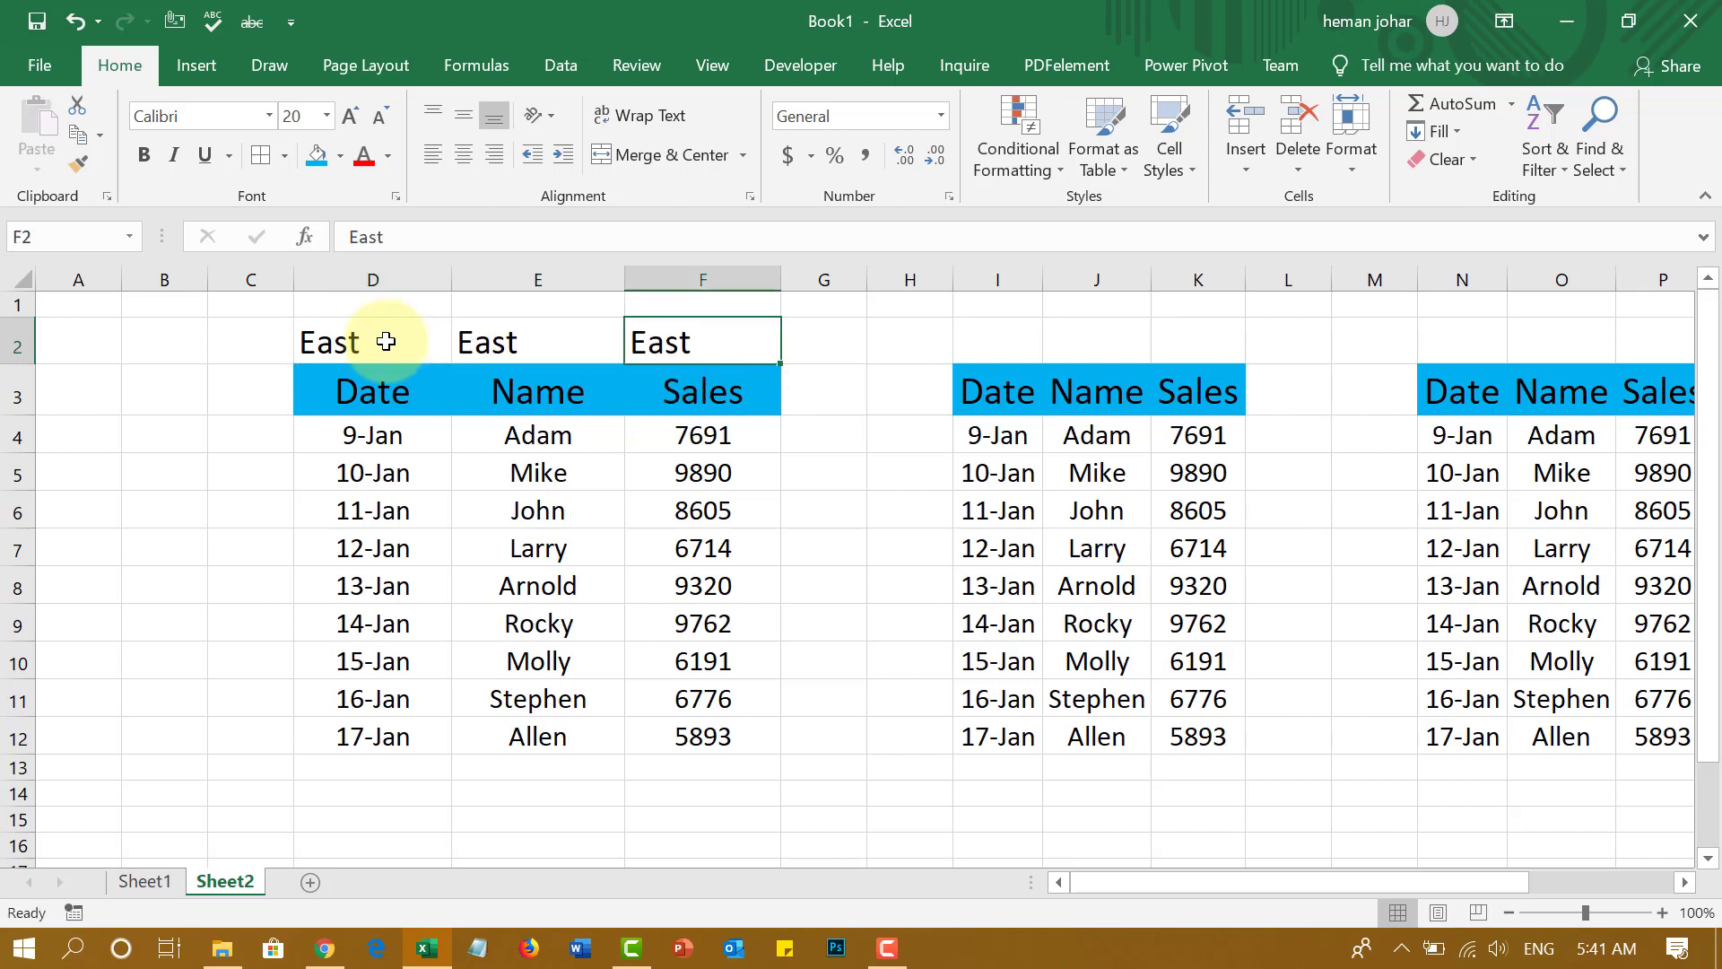
{"action": "key", "text": "Right"}
{"action": "key", "text": "Right"}
{"action": "left_click", "coordinate": [386, 341]}
{"action": "key", "text": "Left"}
{"action": "key", "text": "Right"}
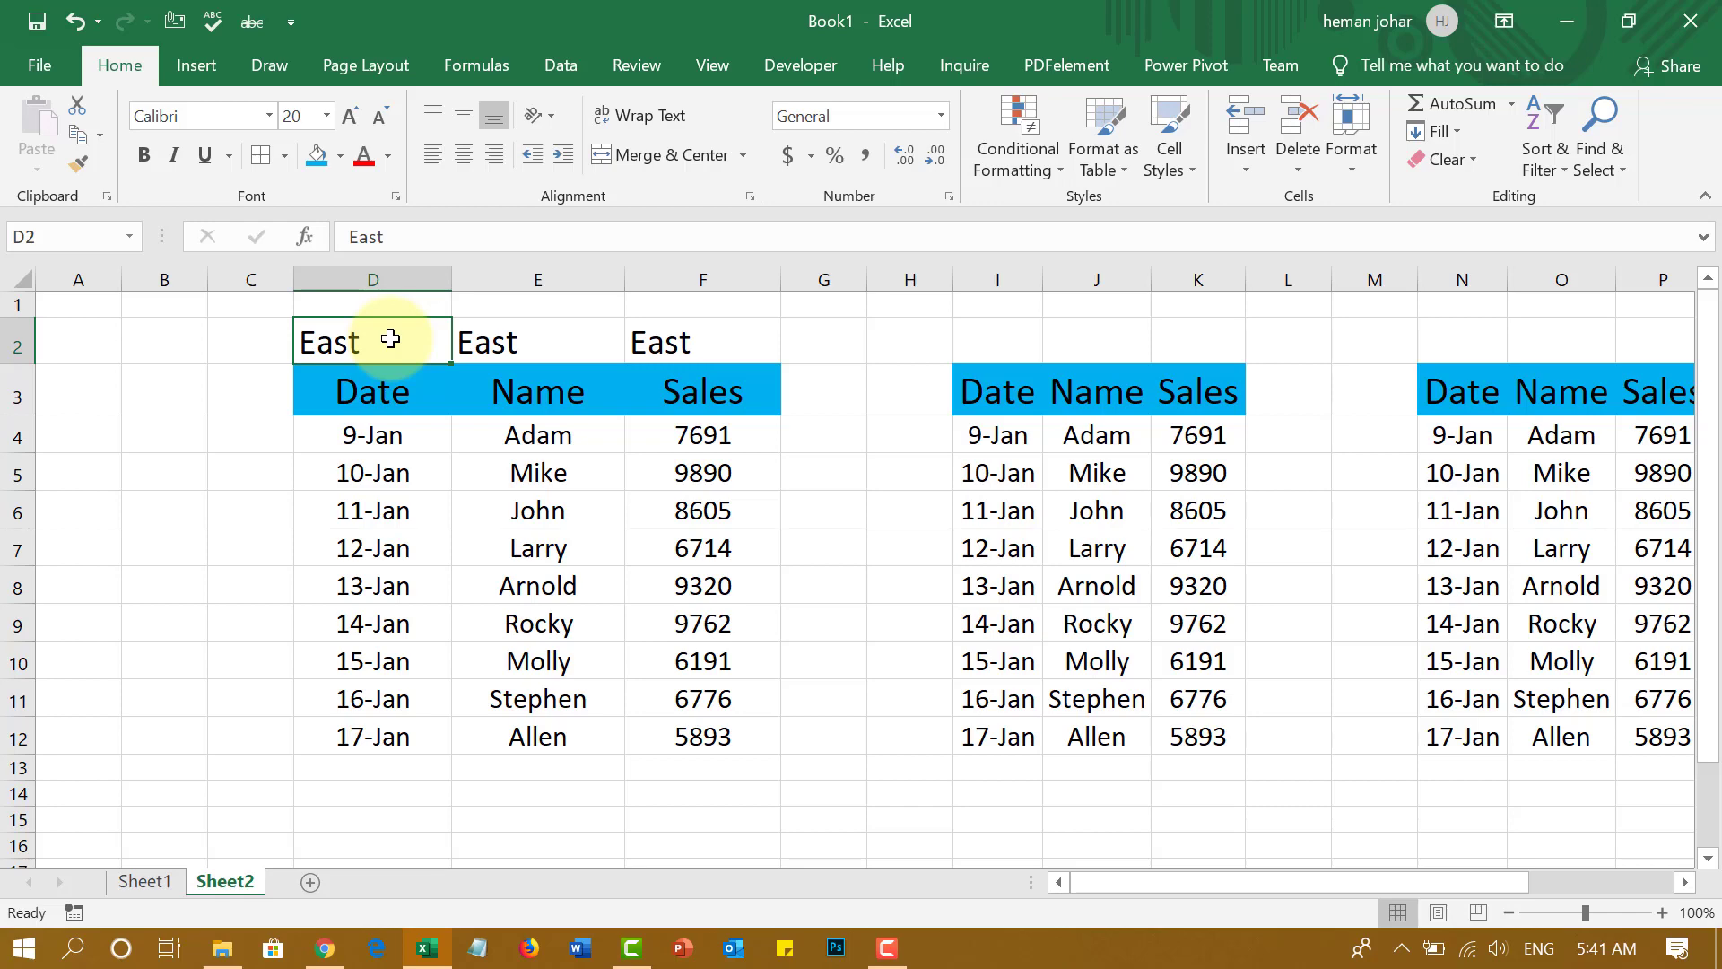
{"action": "right_click", "coordinate": [390, 339]}
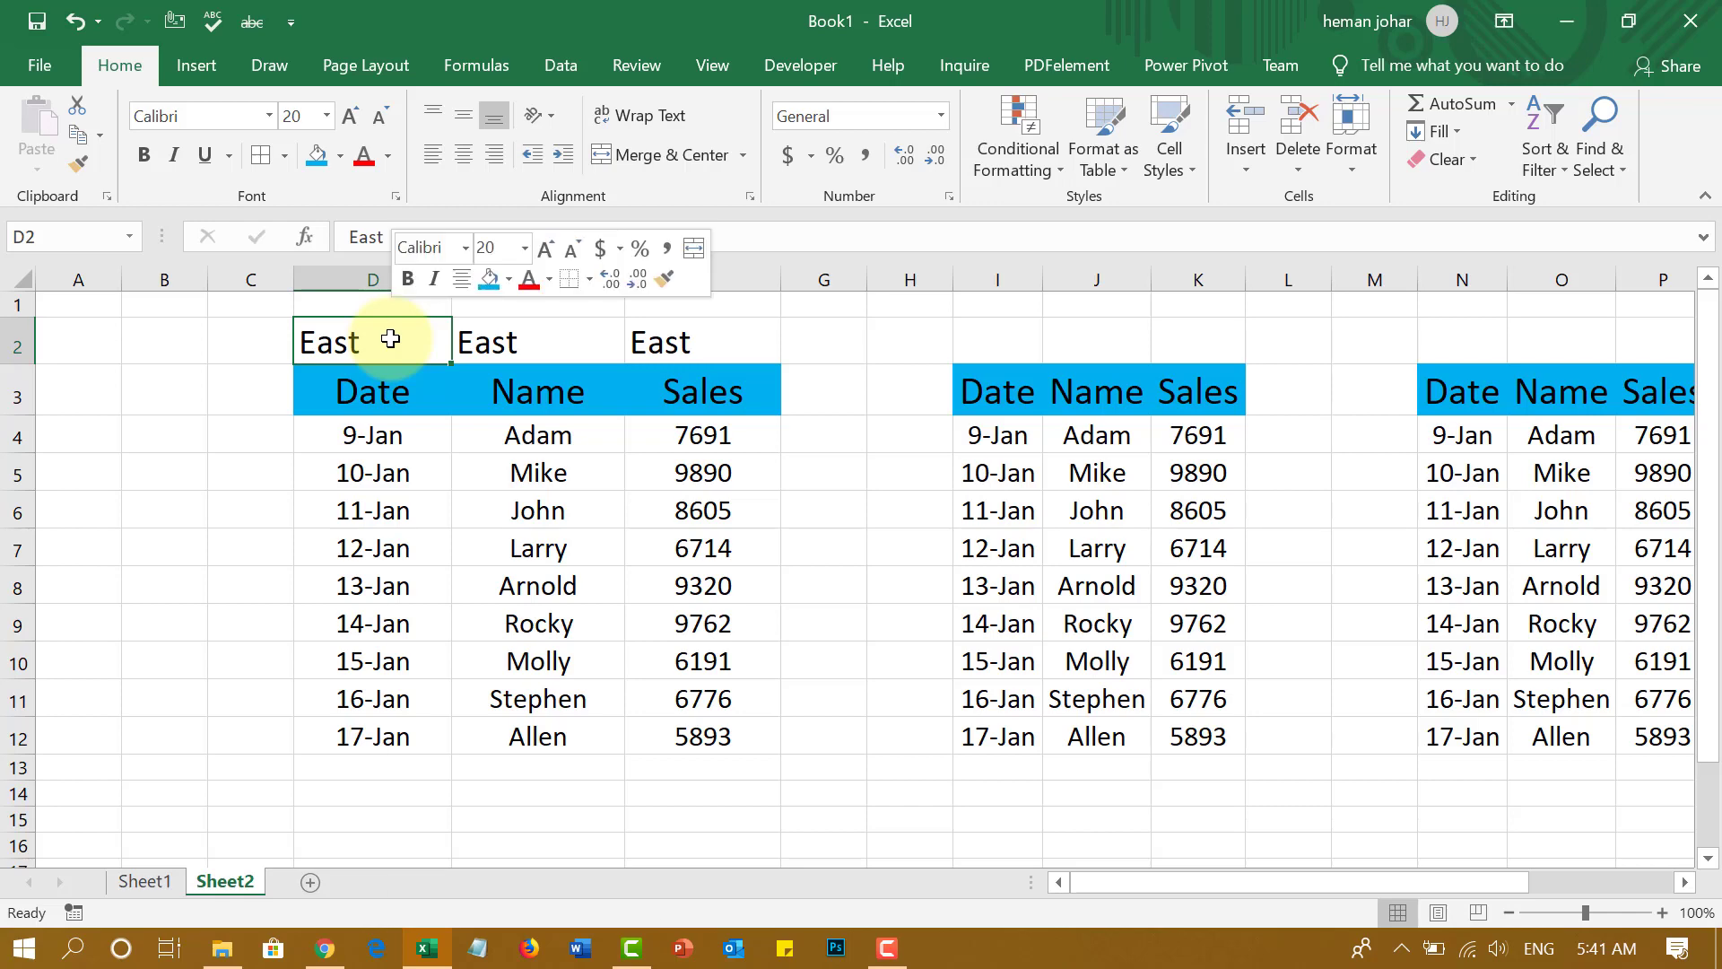
{"action": "left_click", "coordinate": [454, 370]}
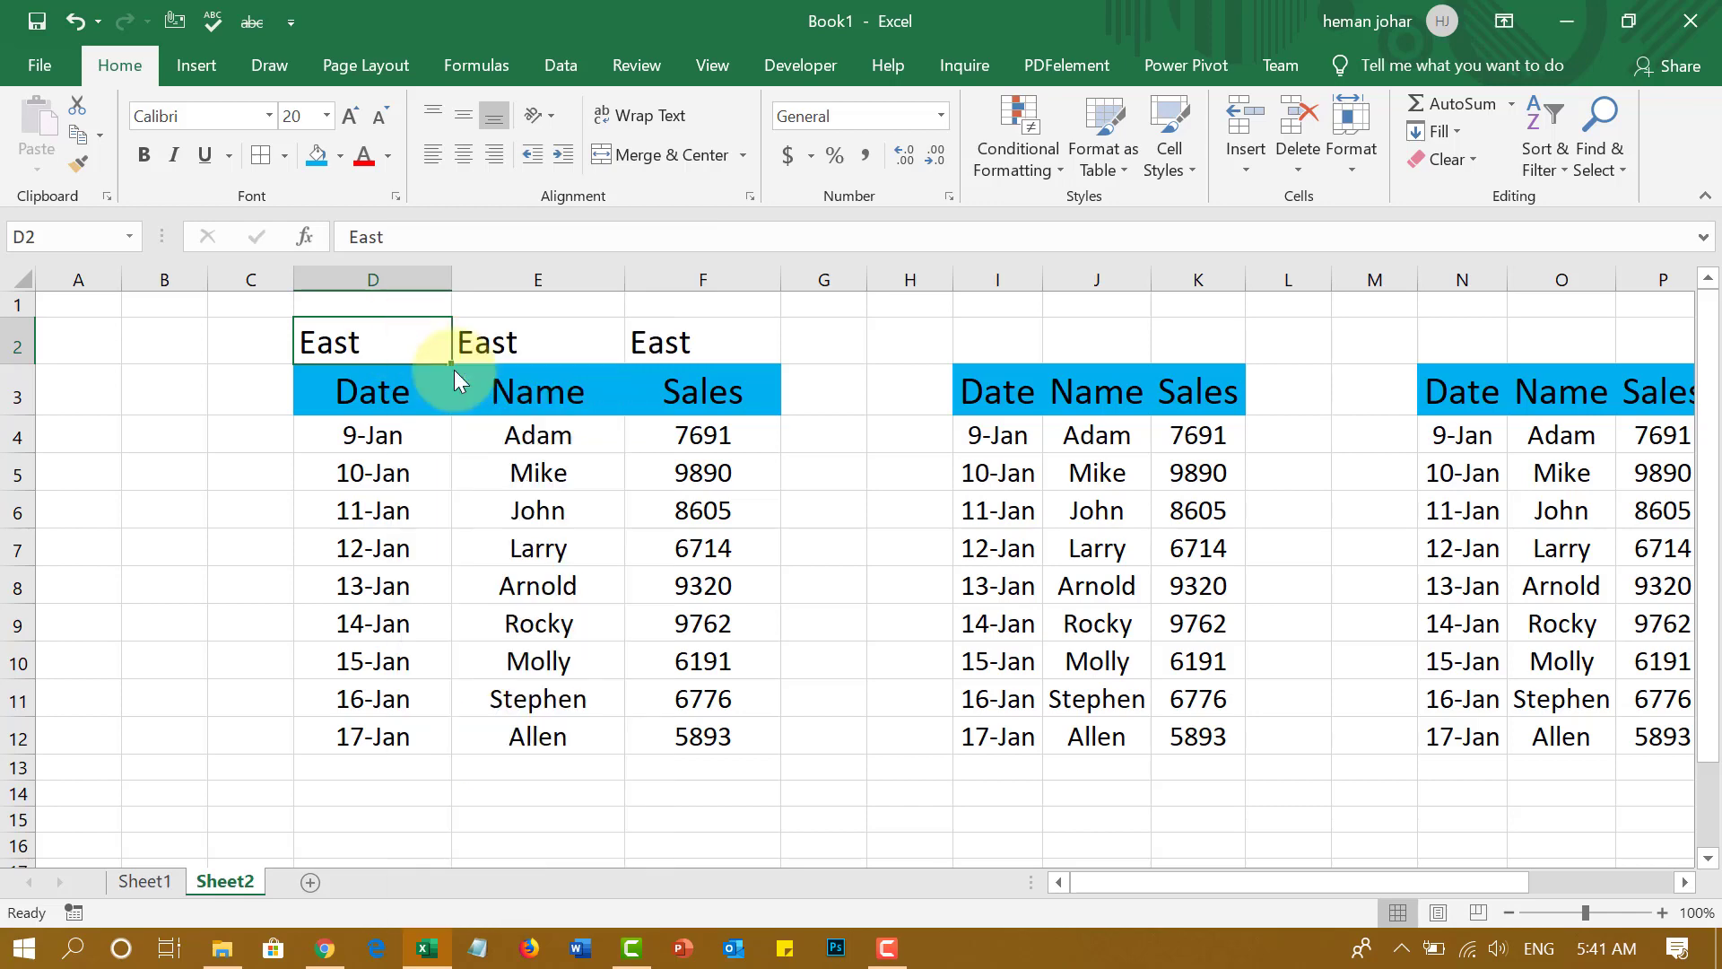
{"action": "right_click", "coordinate": [536, 350]}
{"action": "left_click", "coordinate": [590, 437]}
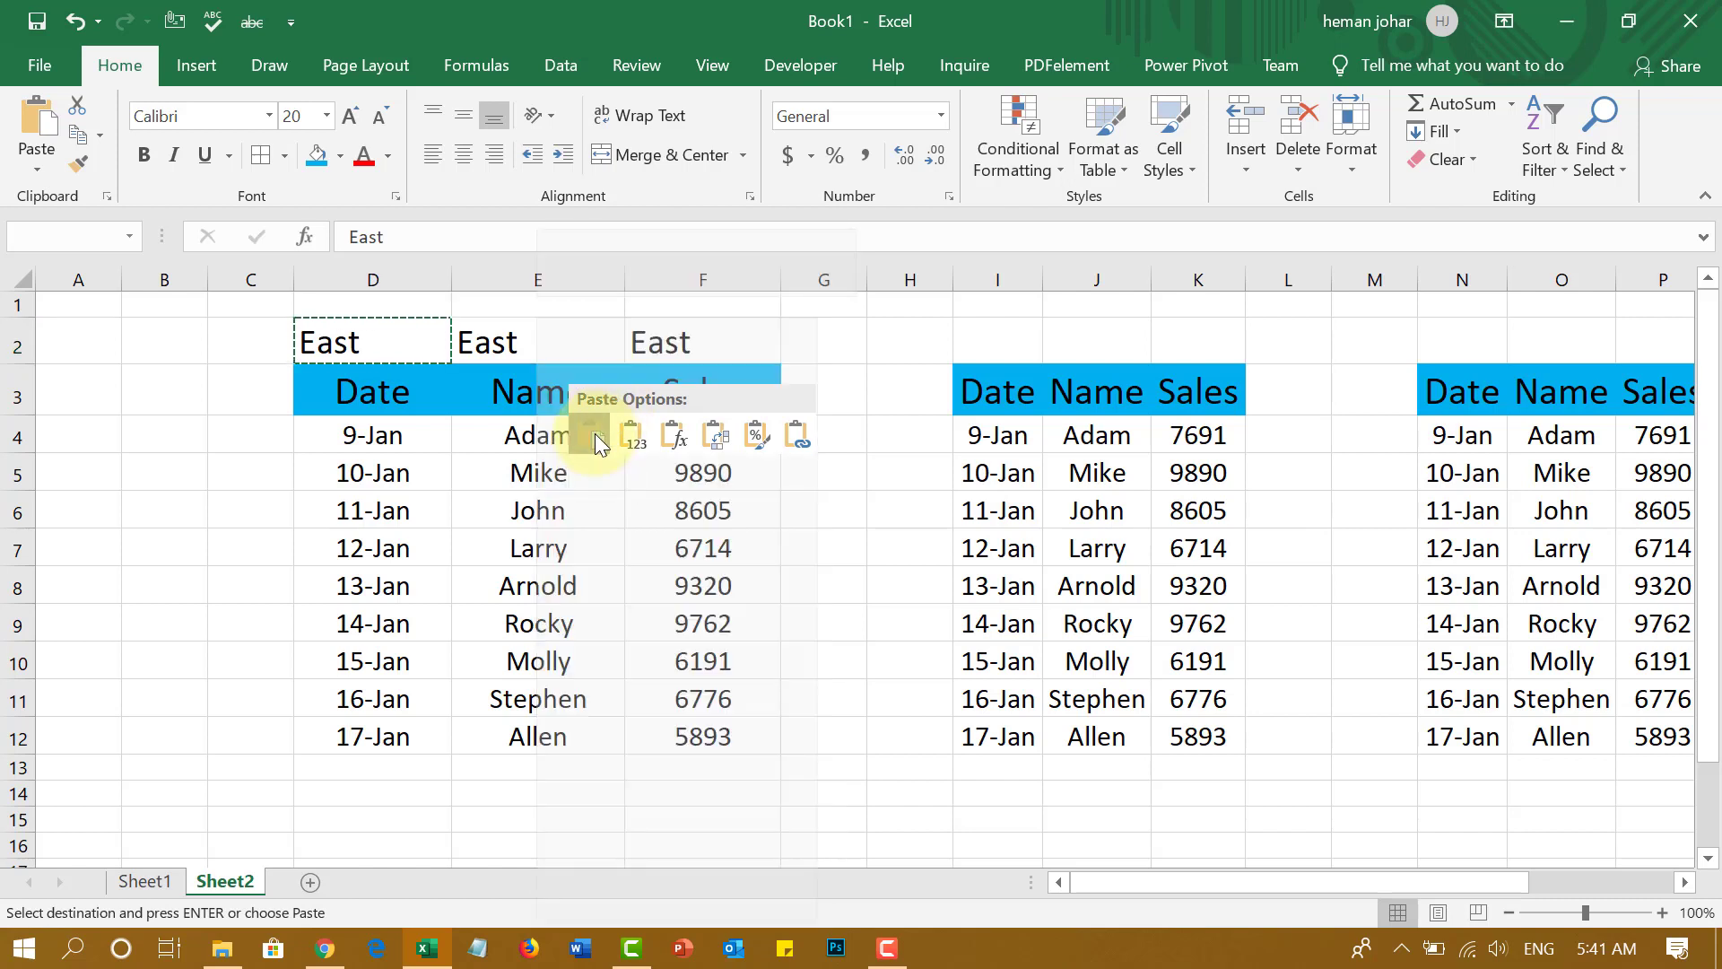
{"action": "key", "text": "Escape"}
{"action": "key", "text": "Left"}
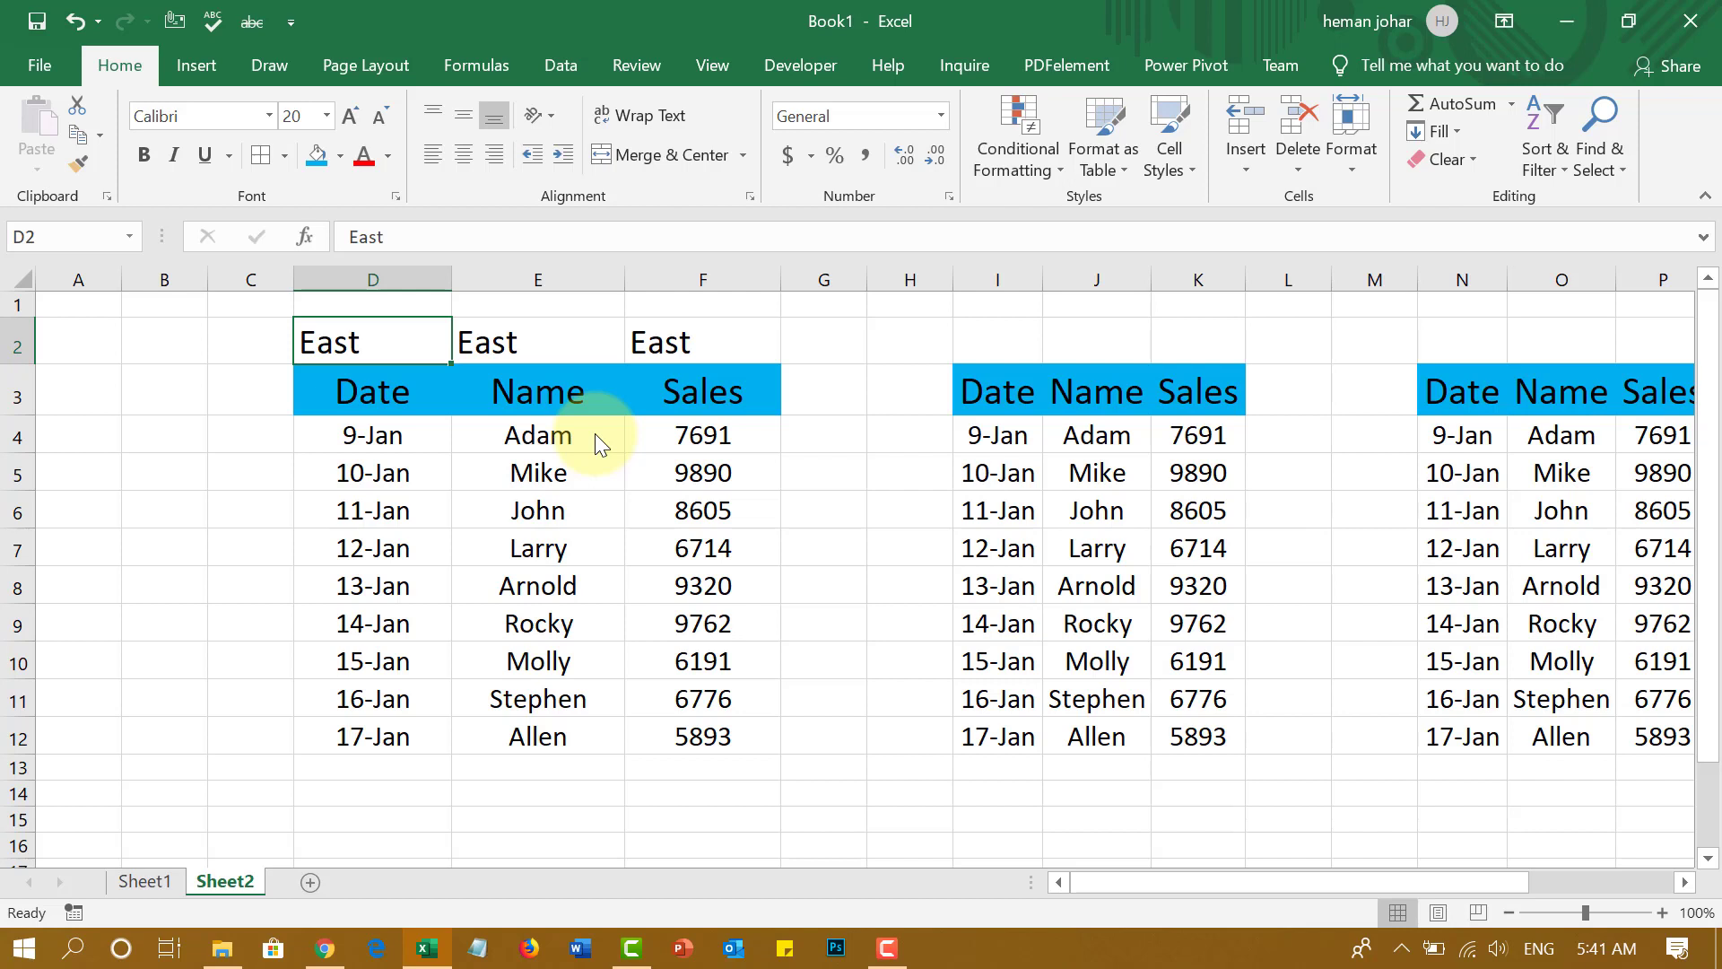
{"action": "key", "text": "Right"}
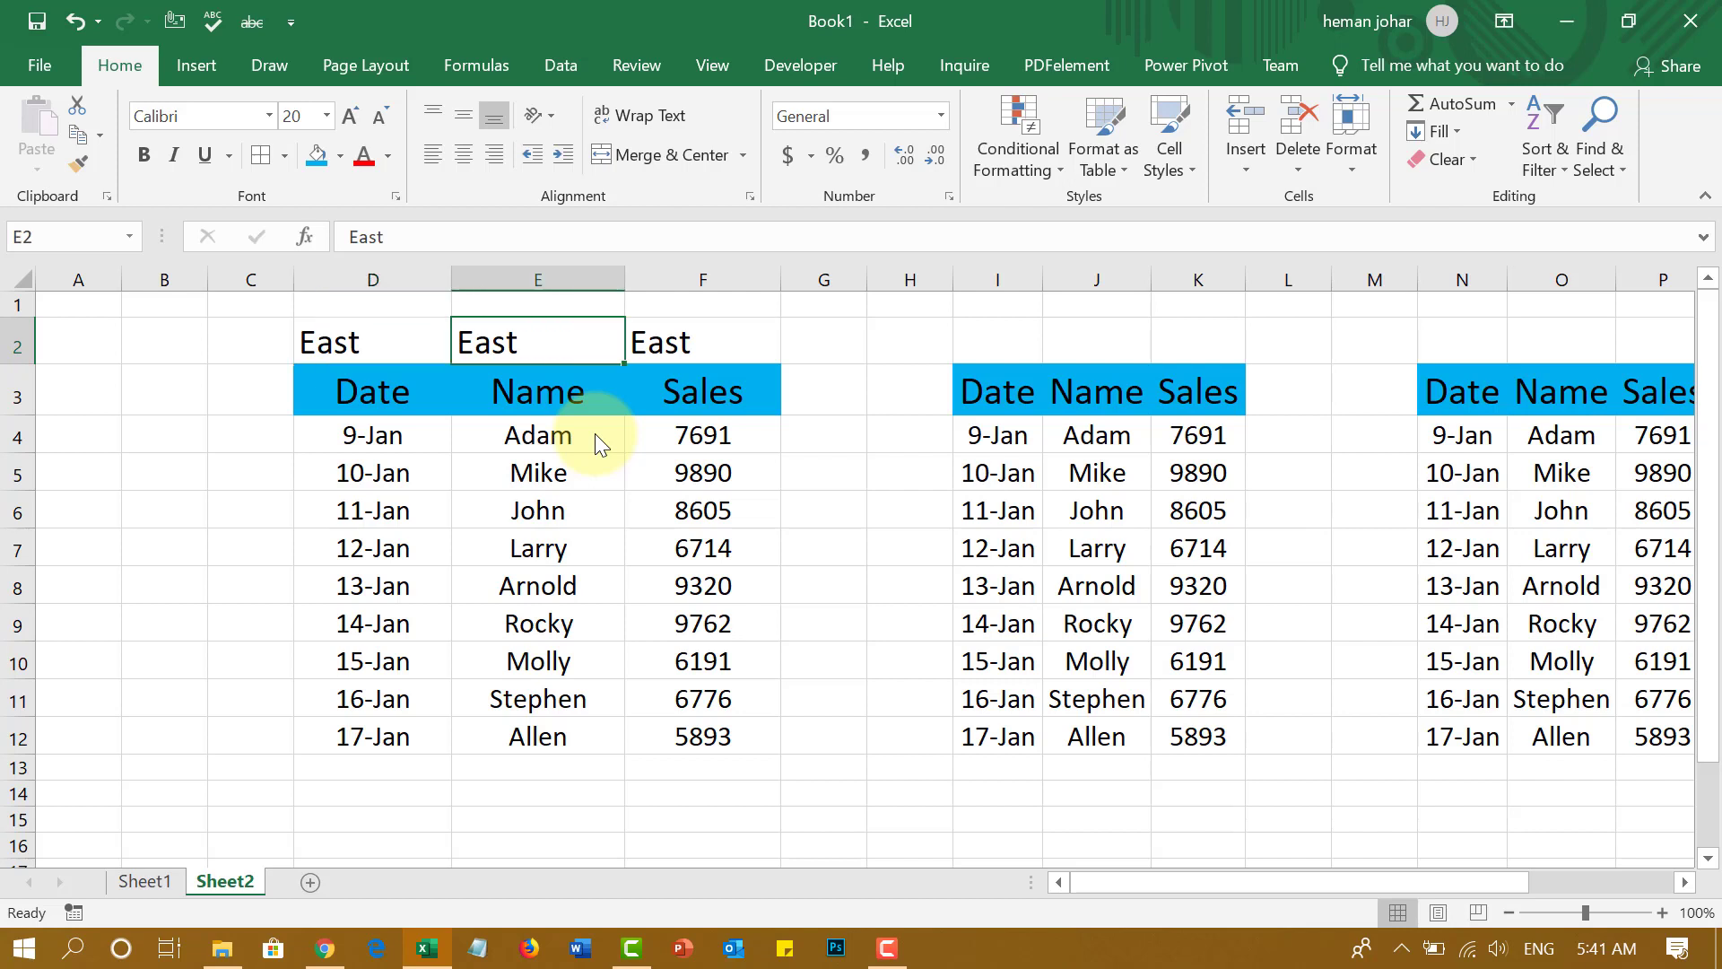
{"action": "key", "text": "Left"}
{"action": "key", "text": "Right"}
{"action": "key", "text": "Right"}
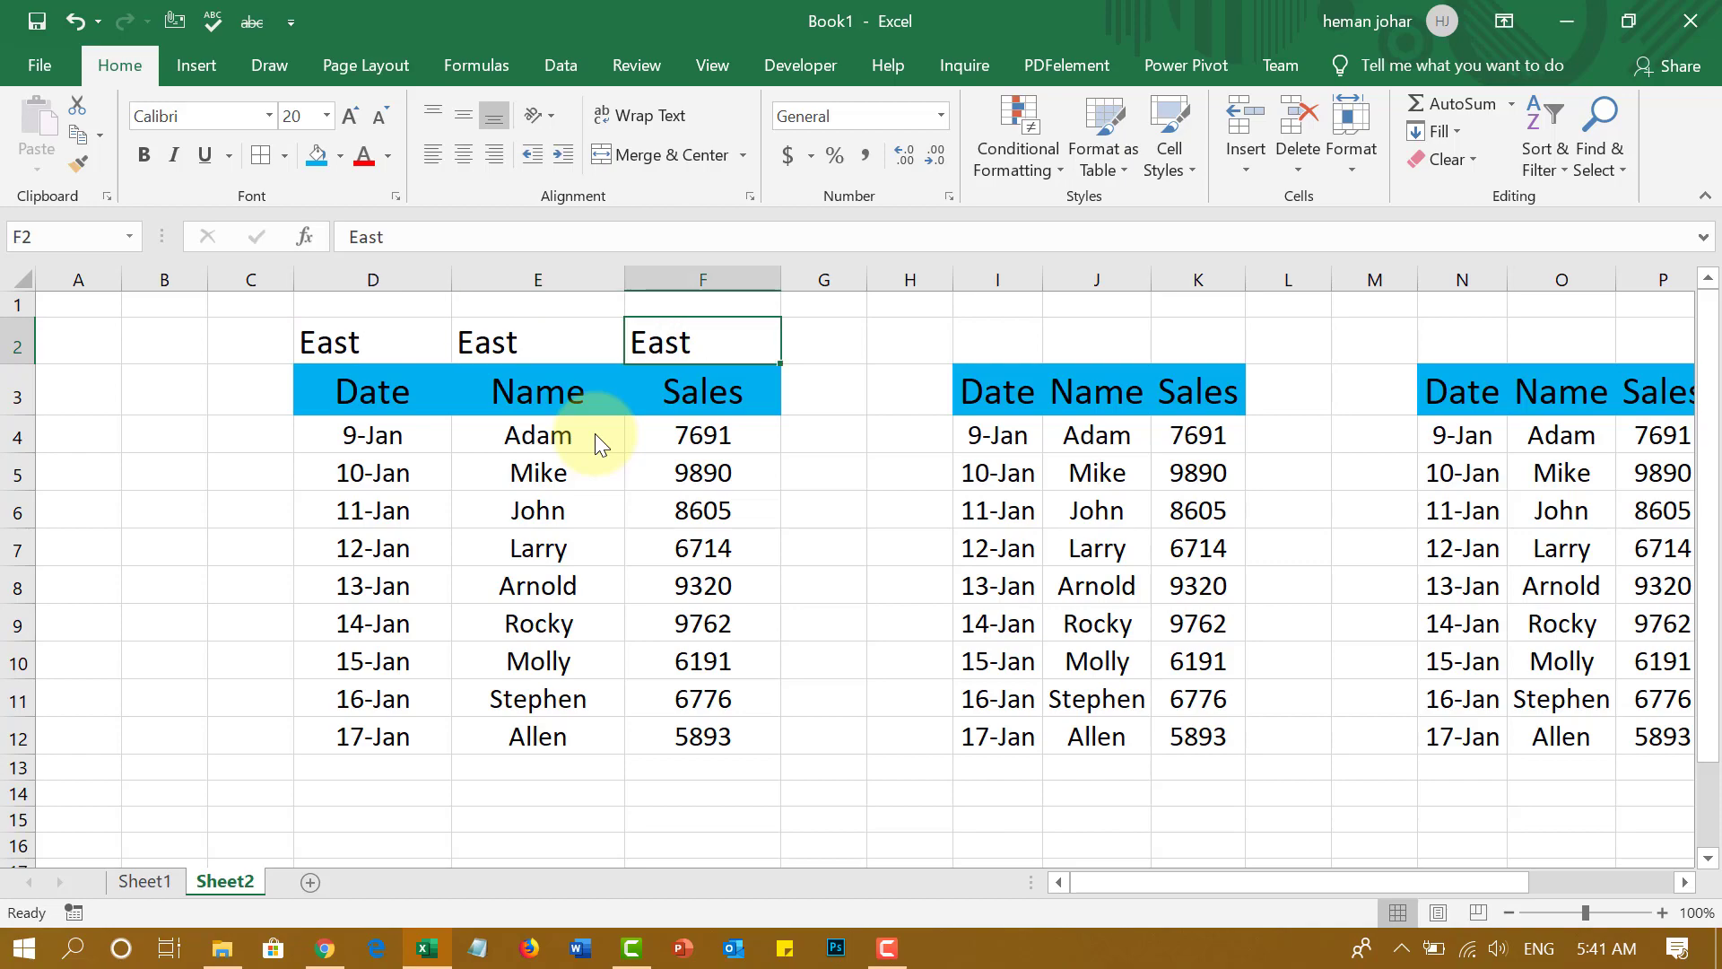
{"action": "key", "text": "Left"}
{"action": "key", "text": "Right"}
{"action": "key", "text": "Left"}
{"action": "key", "text": "shift+Right"}
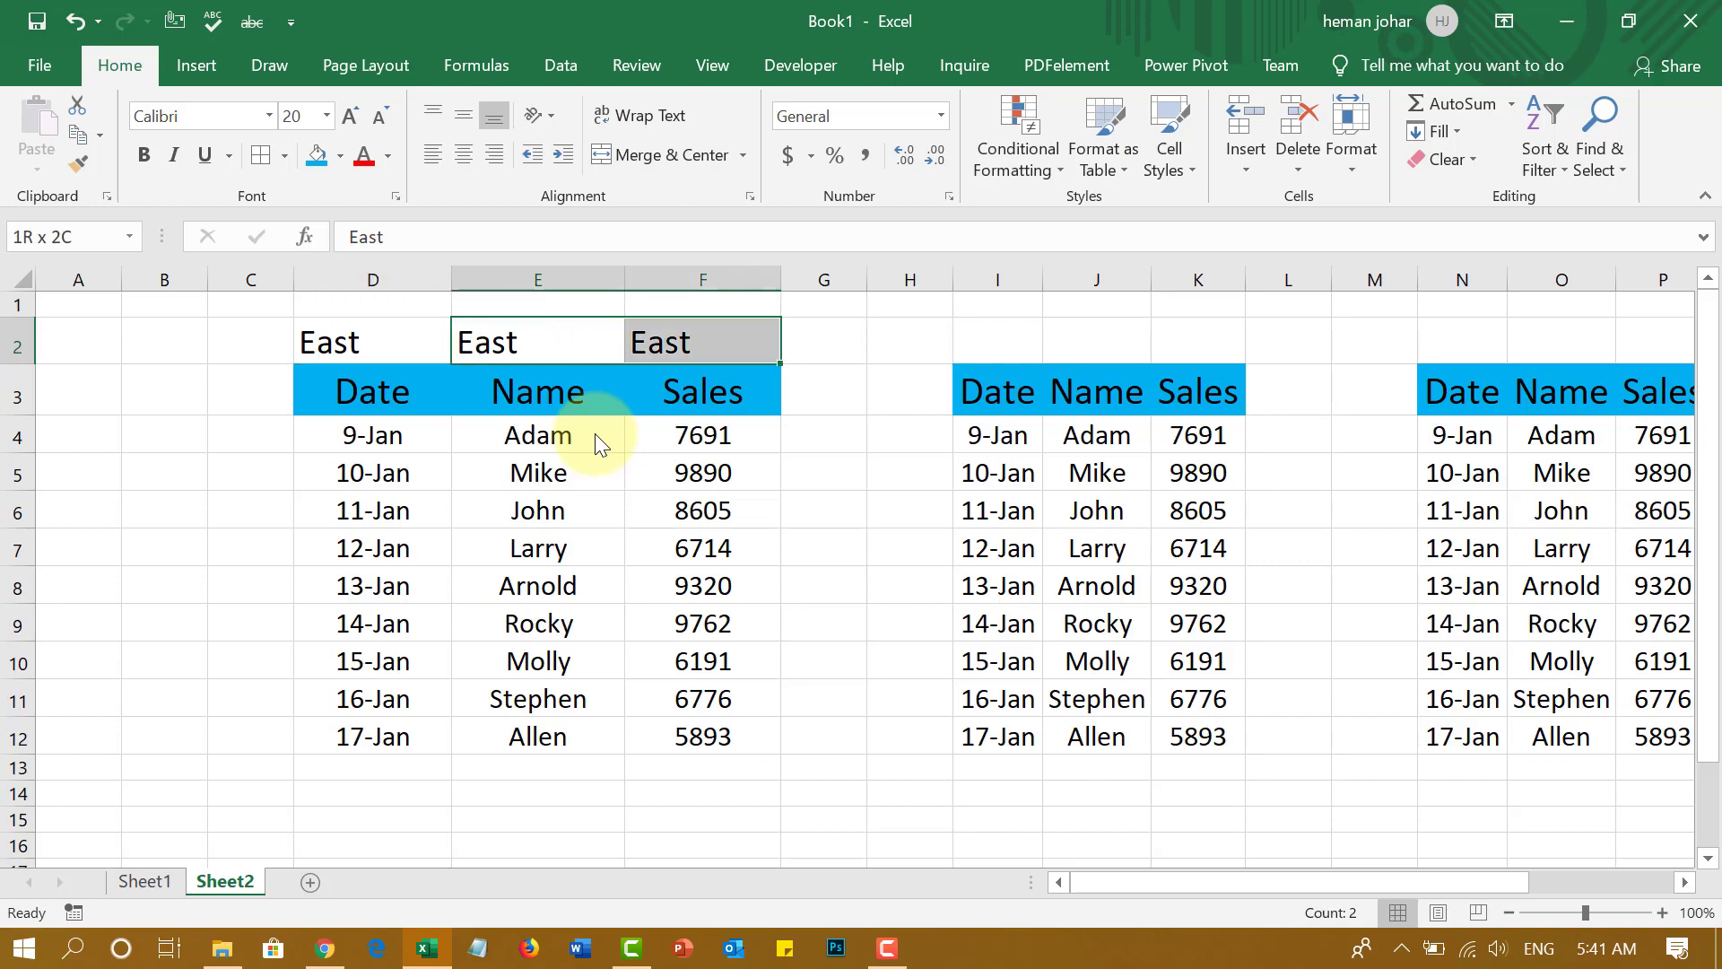
{"action": "key", "text": "Delete"}
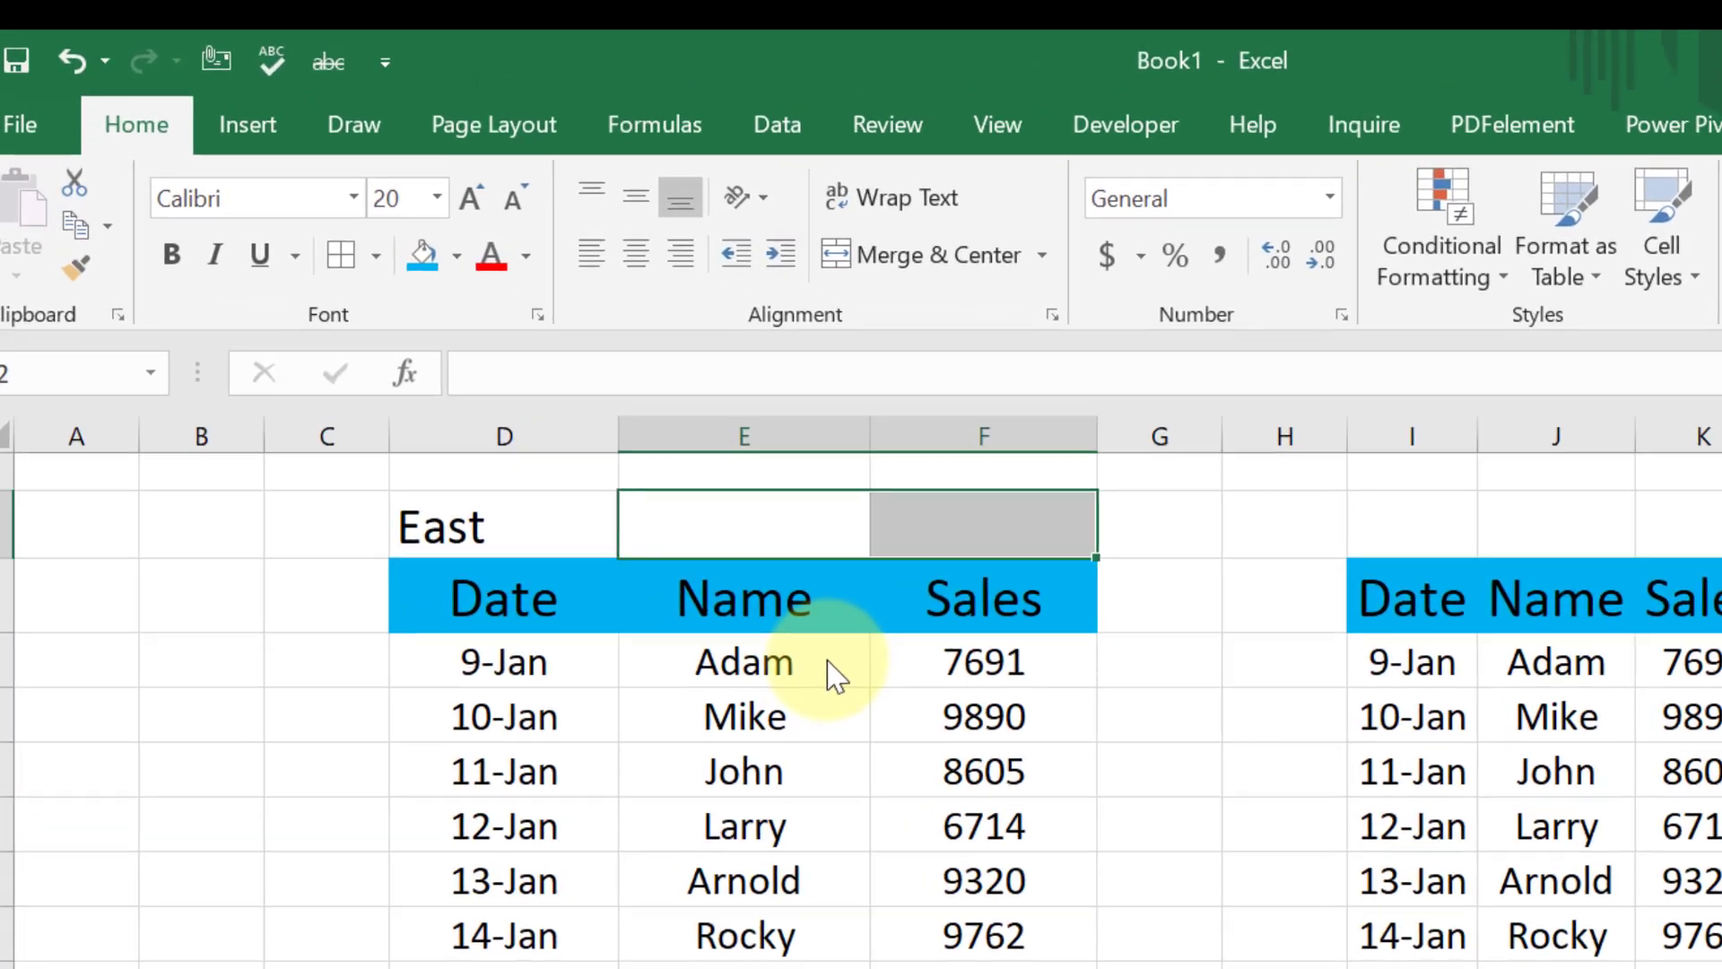
{"action": "key", "text": "Left"}
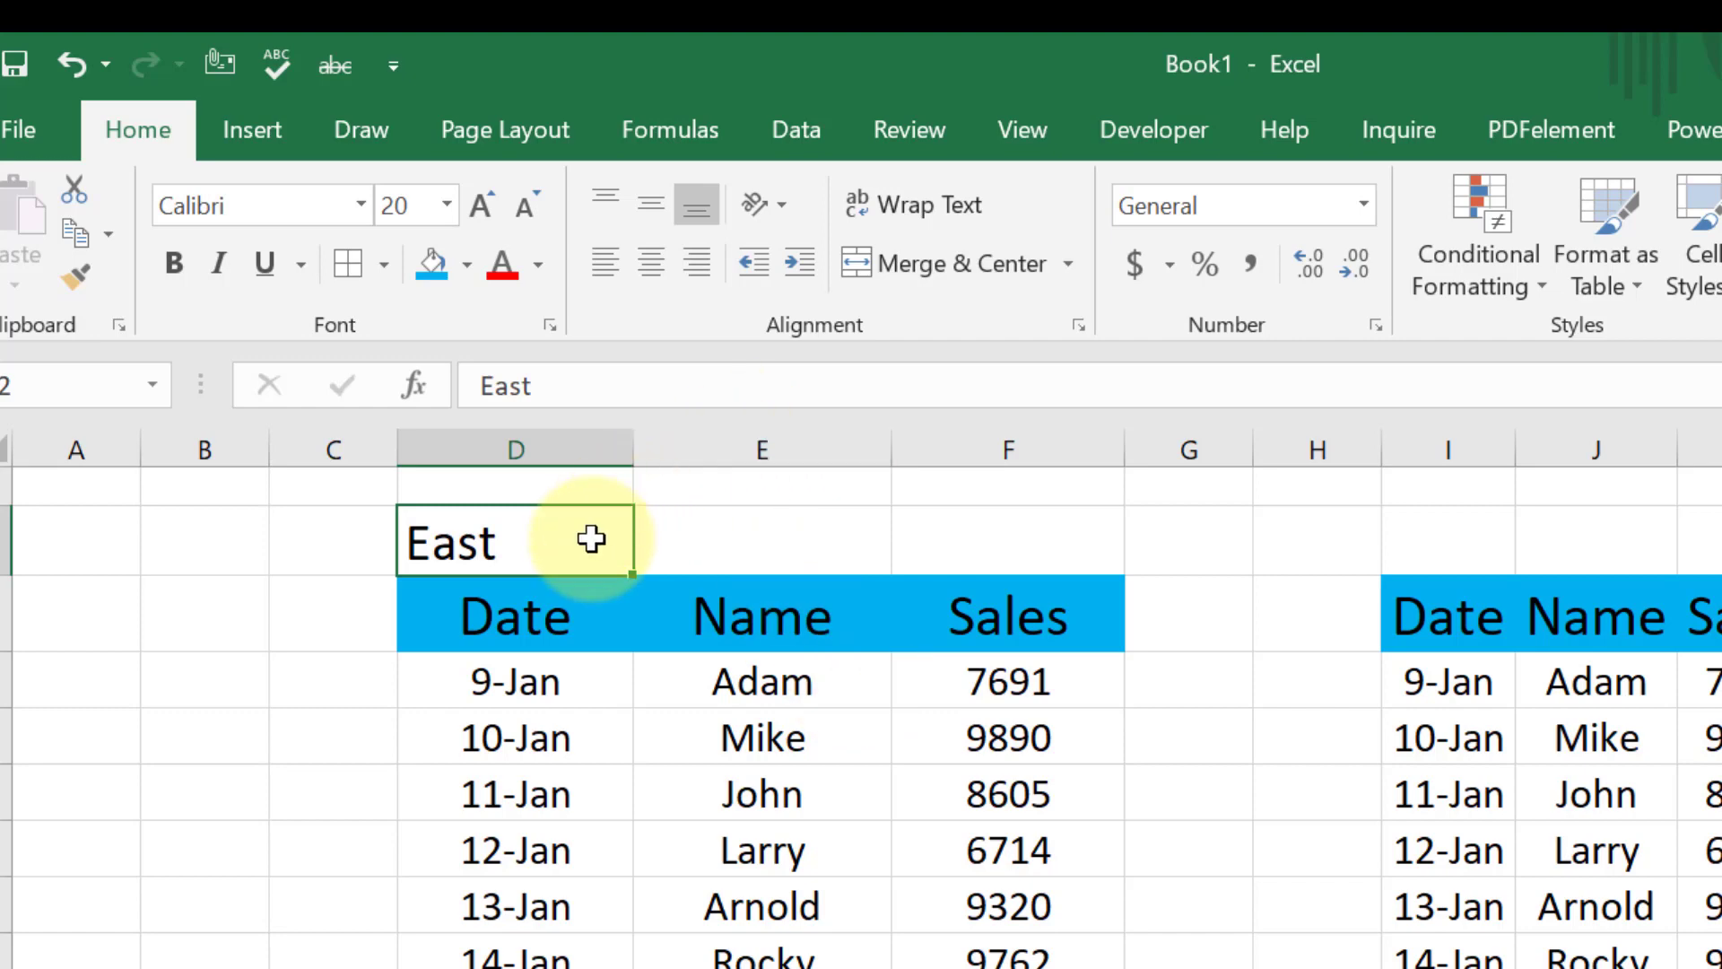
Merge & Center D2:F2 so East spans columns D to F.
{"action": "key", "text": "shift+Right"}
{"action": "key", "text": "shift+Right"}
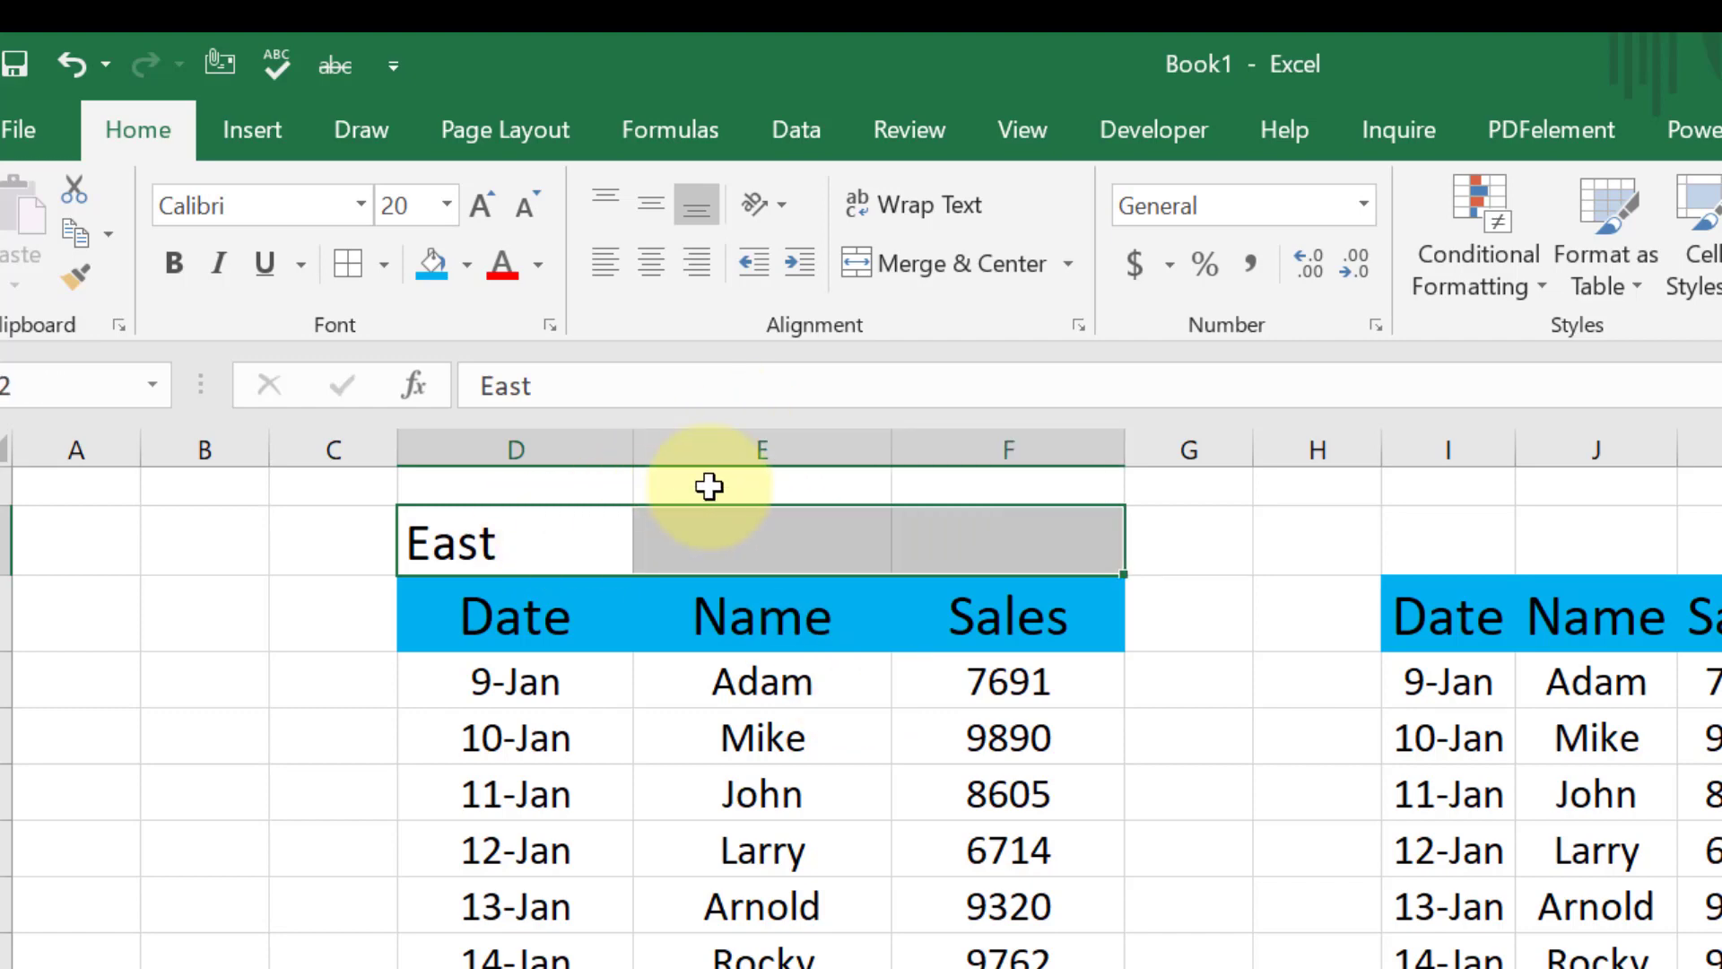
{"action": "left_click", "coordinate": [1012, 285]}
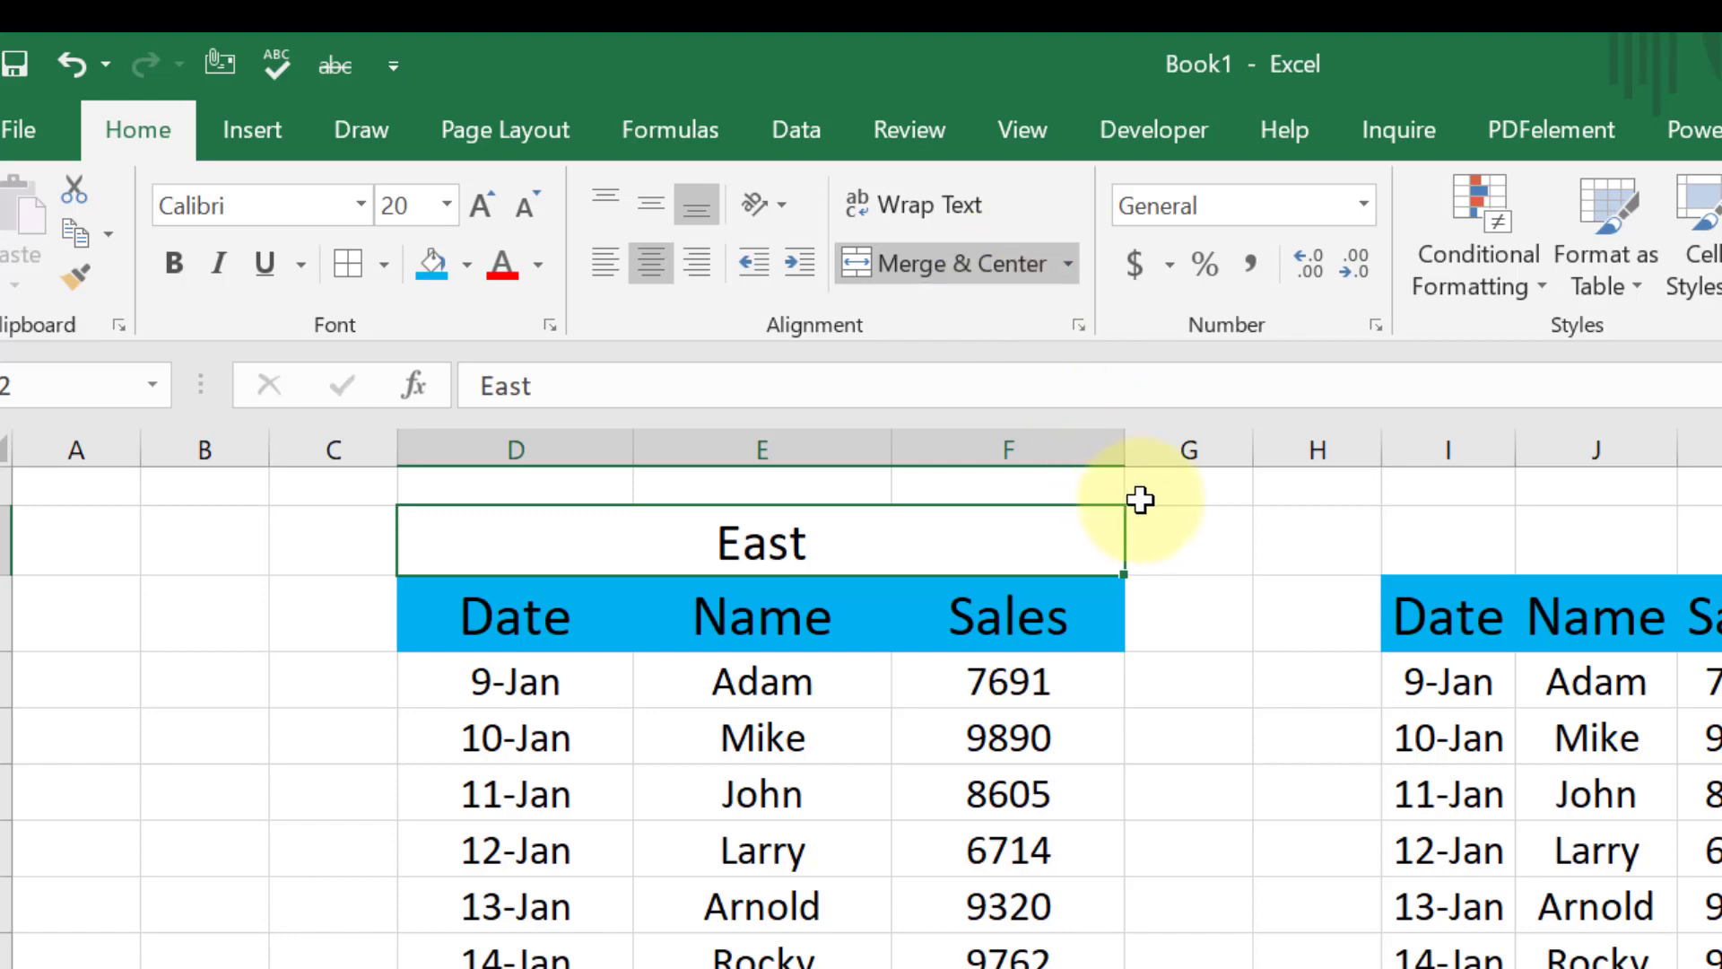
{"action": "left_click", "coordinate": [1181, 512]}
{"action": "left_click", "coordinate": [834, 534]}
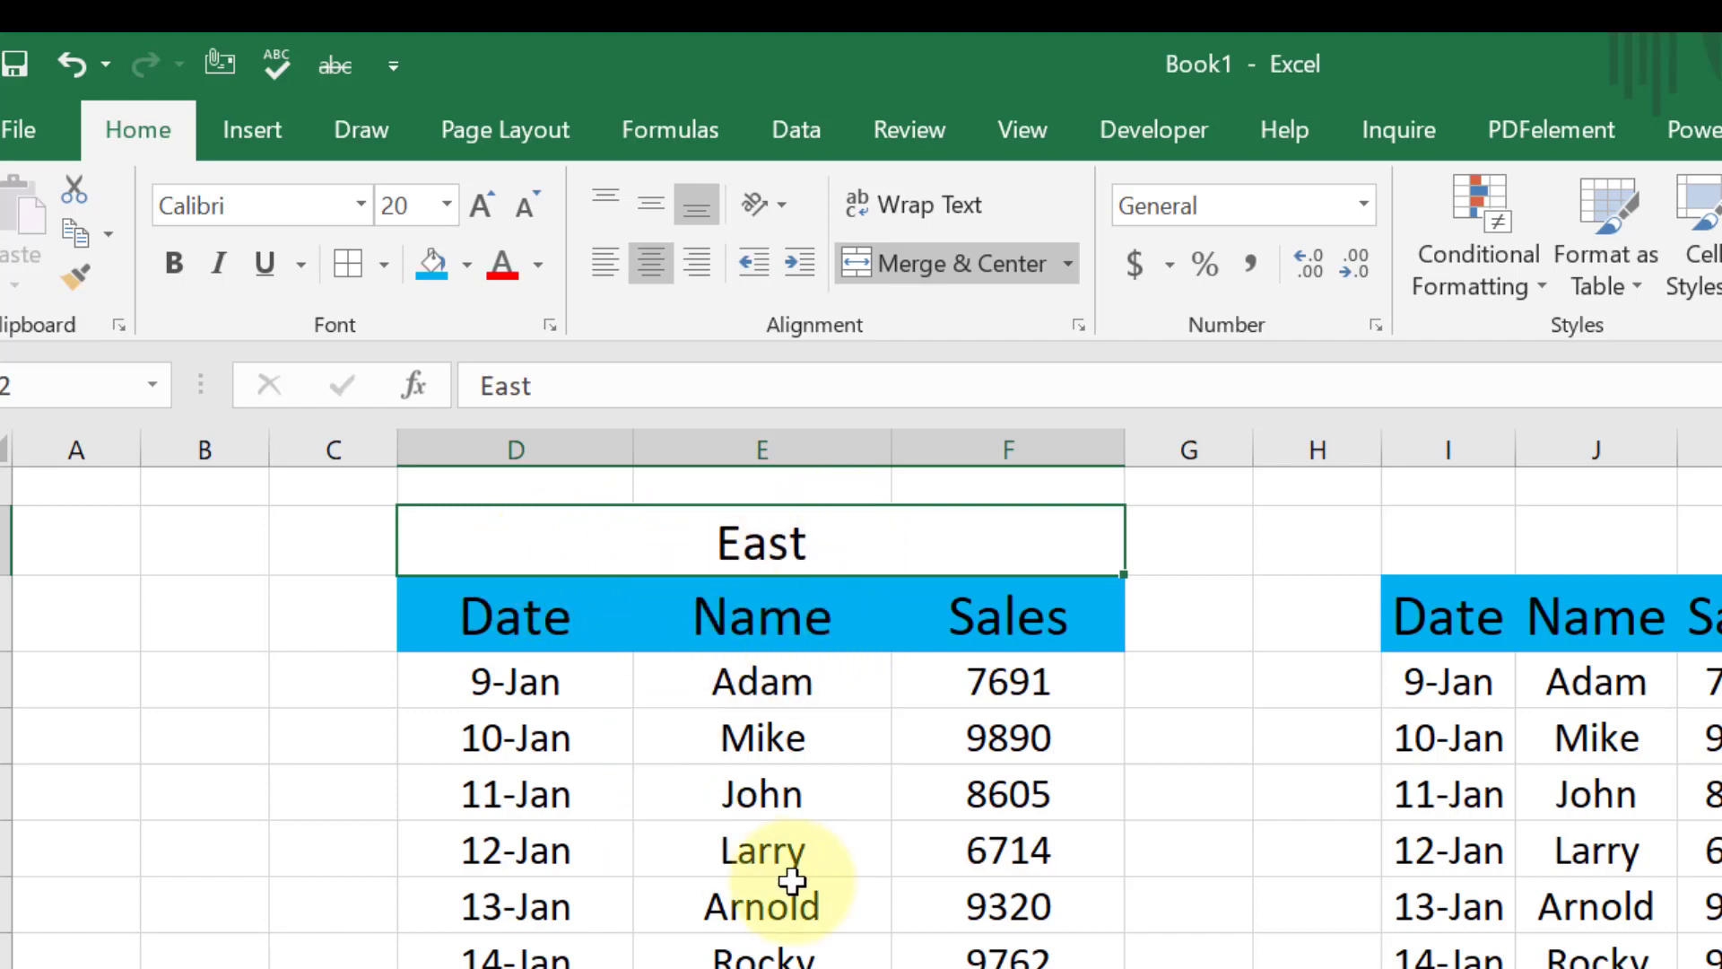
Undo the merge, enter 1 in E2 and 2 in F2, then select D2:F2.
{"action": "key", "text": "ctrl+z"}
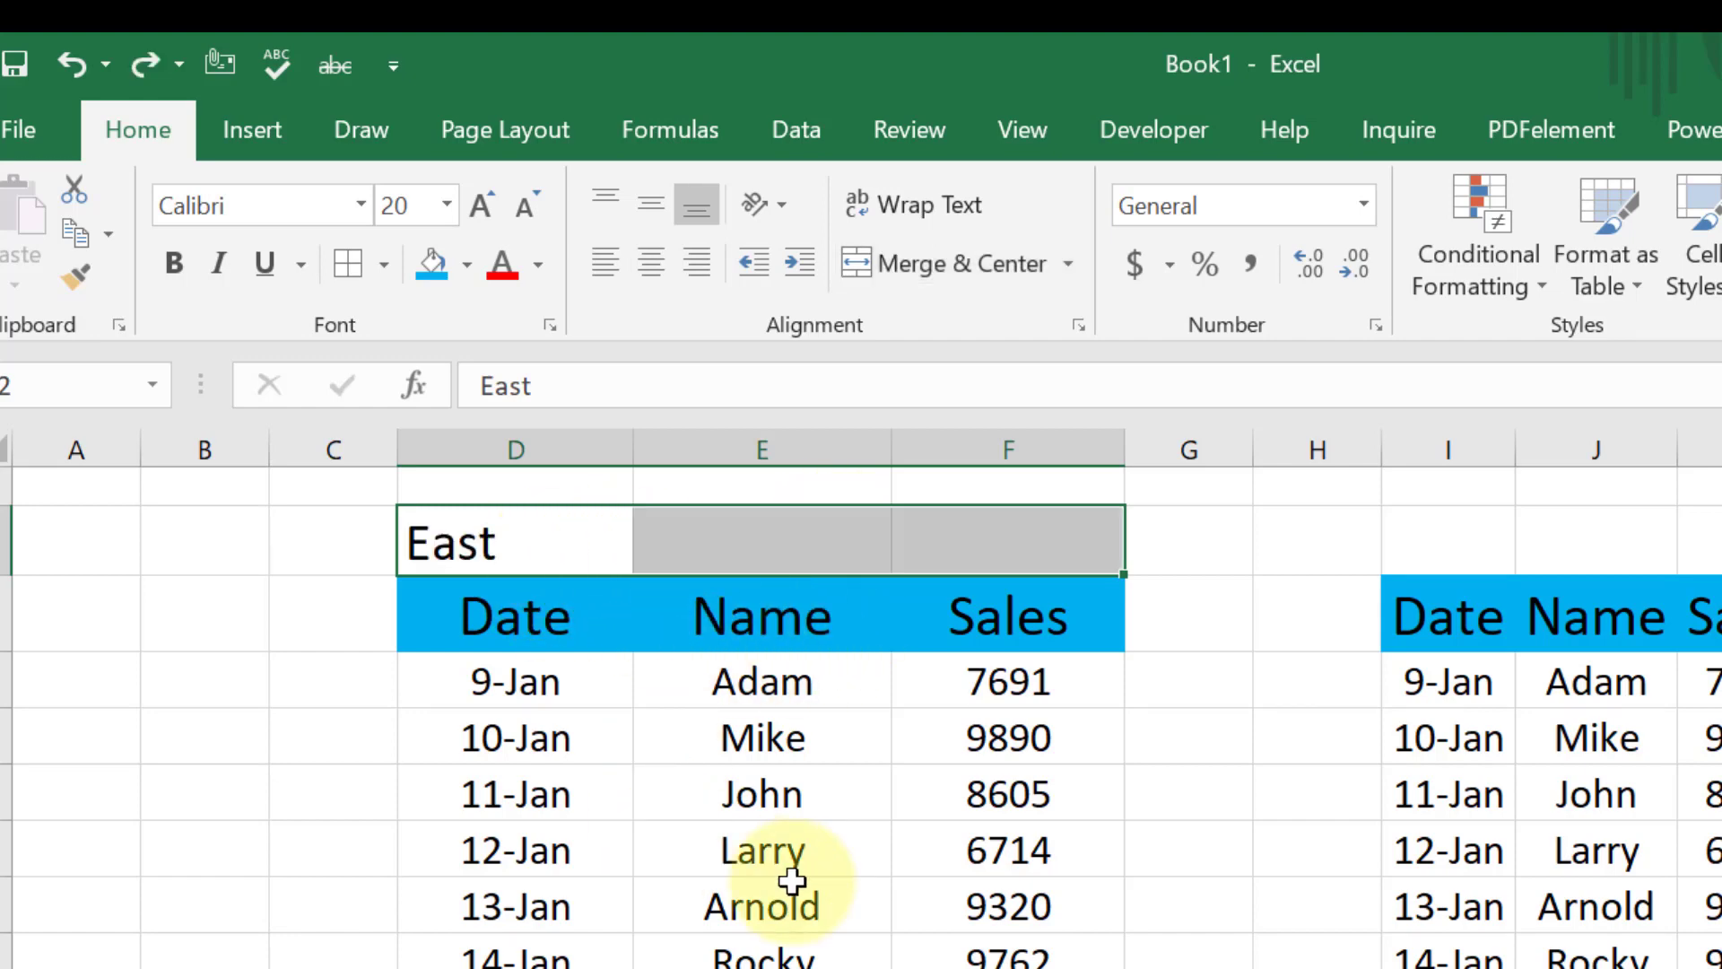
{"action": "key", "text": "Right"}
{"action": "type", "text": "1"}
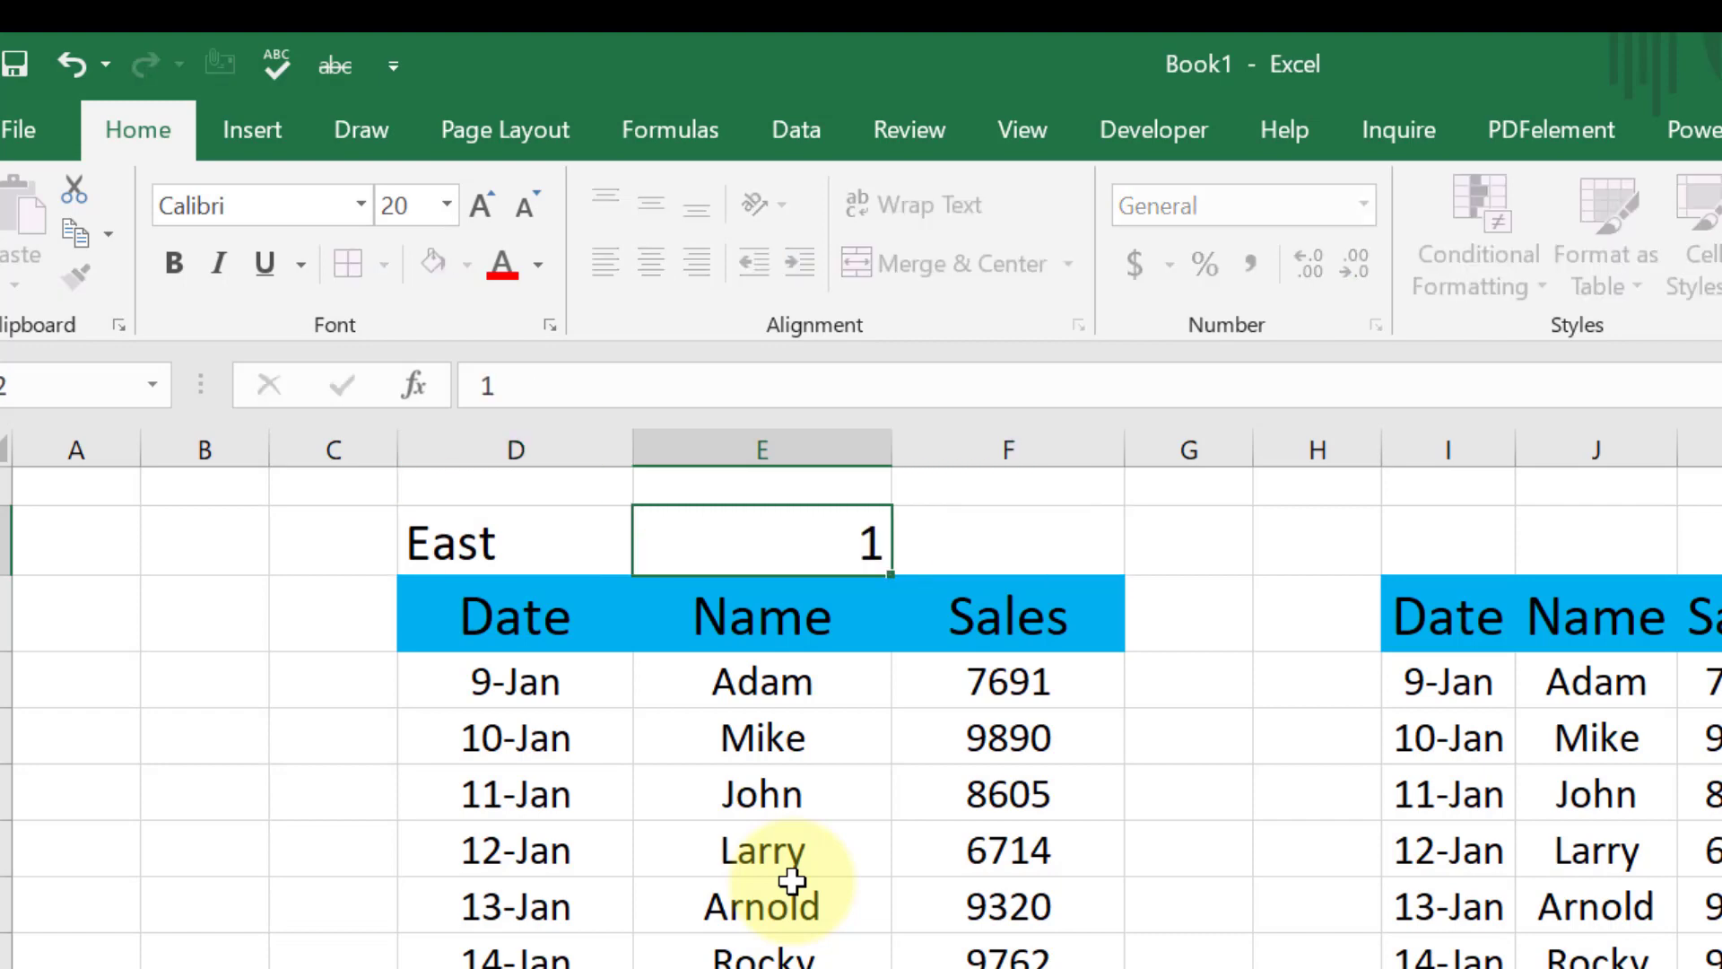
{"action": "key", "text": "Tab"}
{"action": "type", "text": "2"}
{"action": "key", "text": "Tab"}
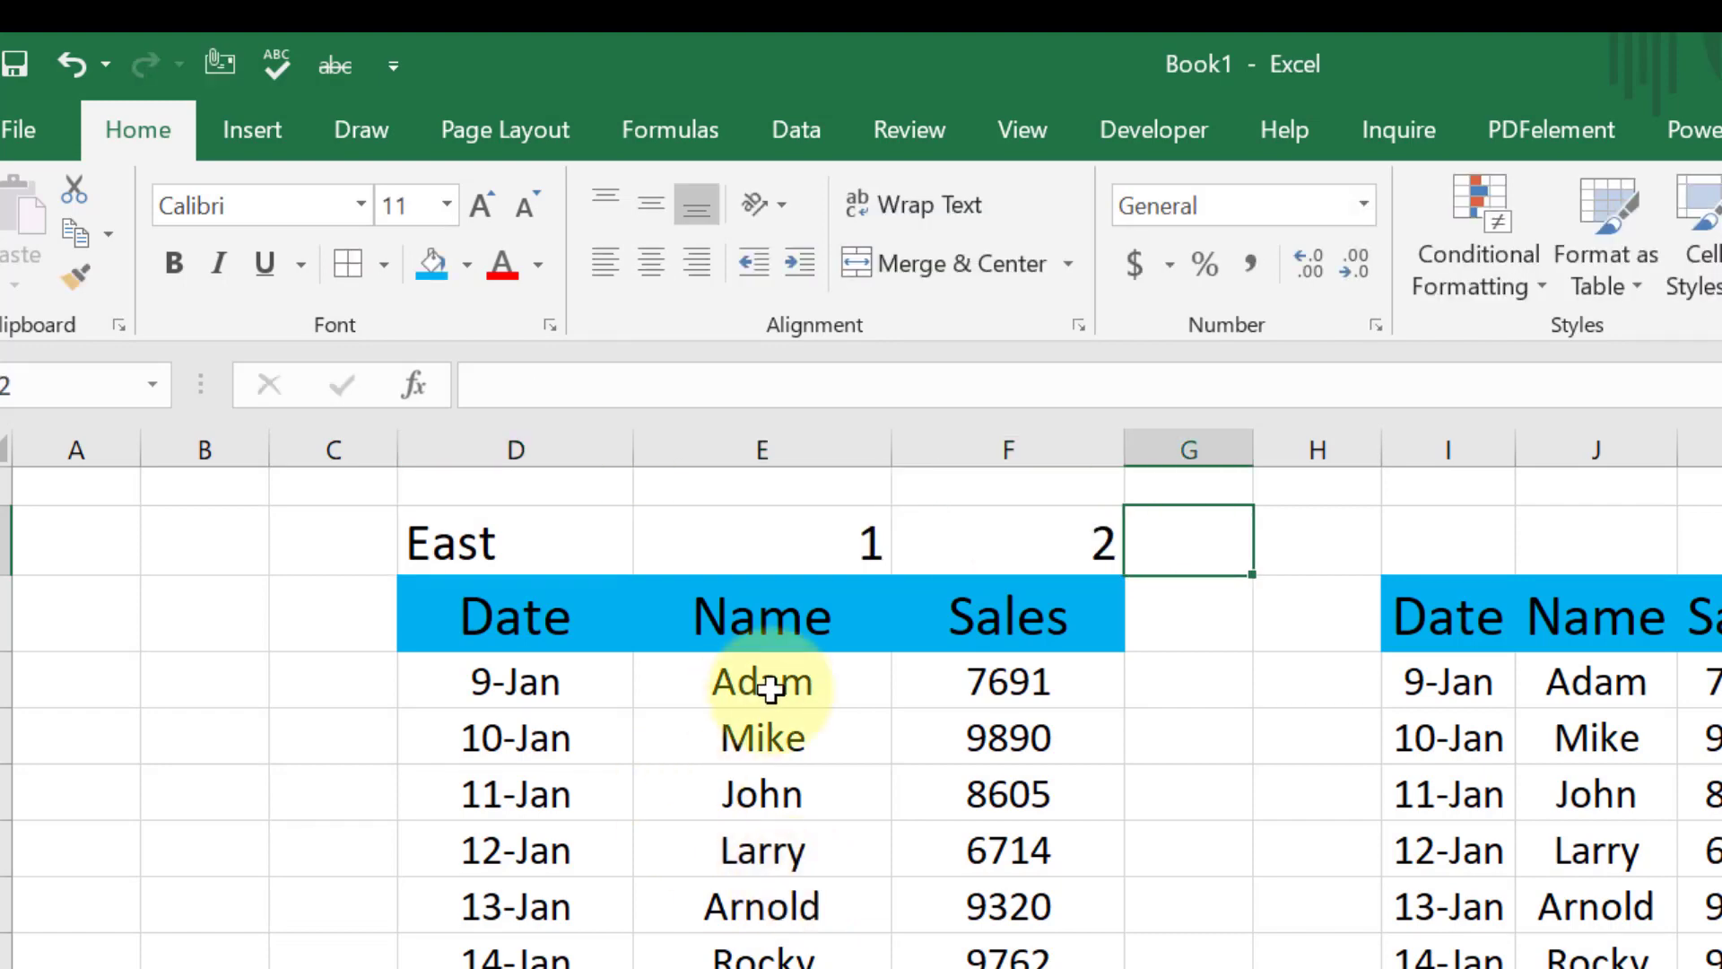
{"action": "left_click", "coordinate": [408, 538]}
{"action": "key", "text": "shift+Right"}
{"action": "key", "text": "shift+Right"}
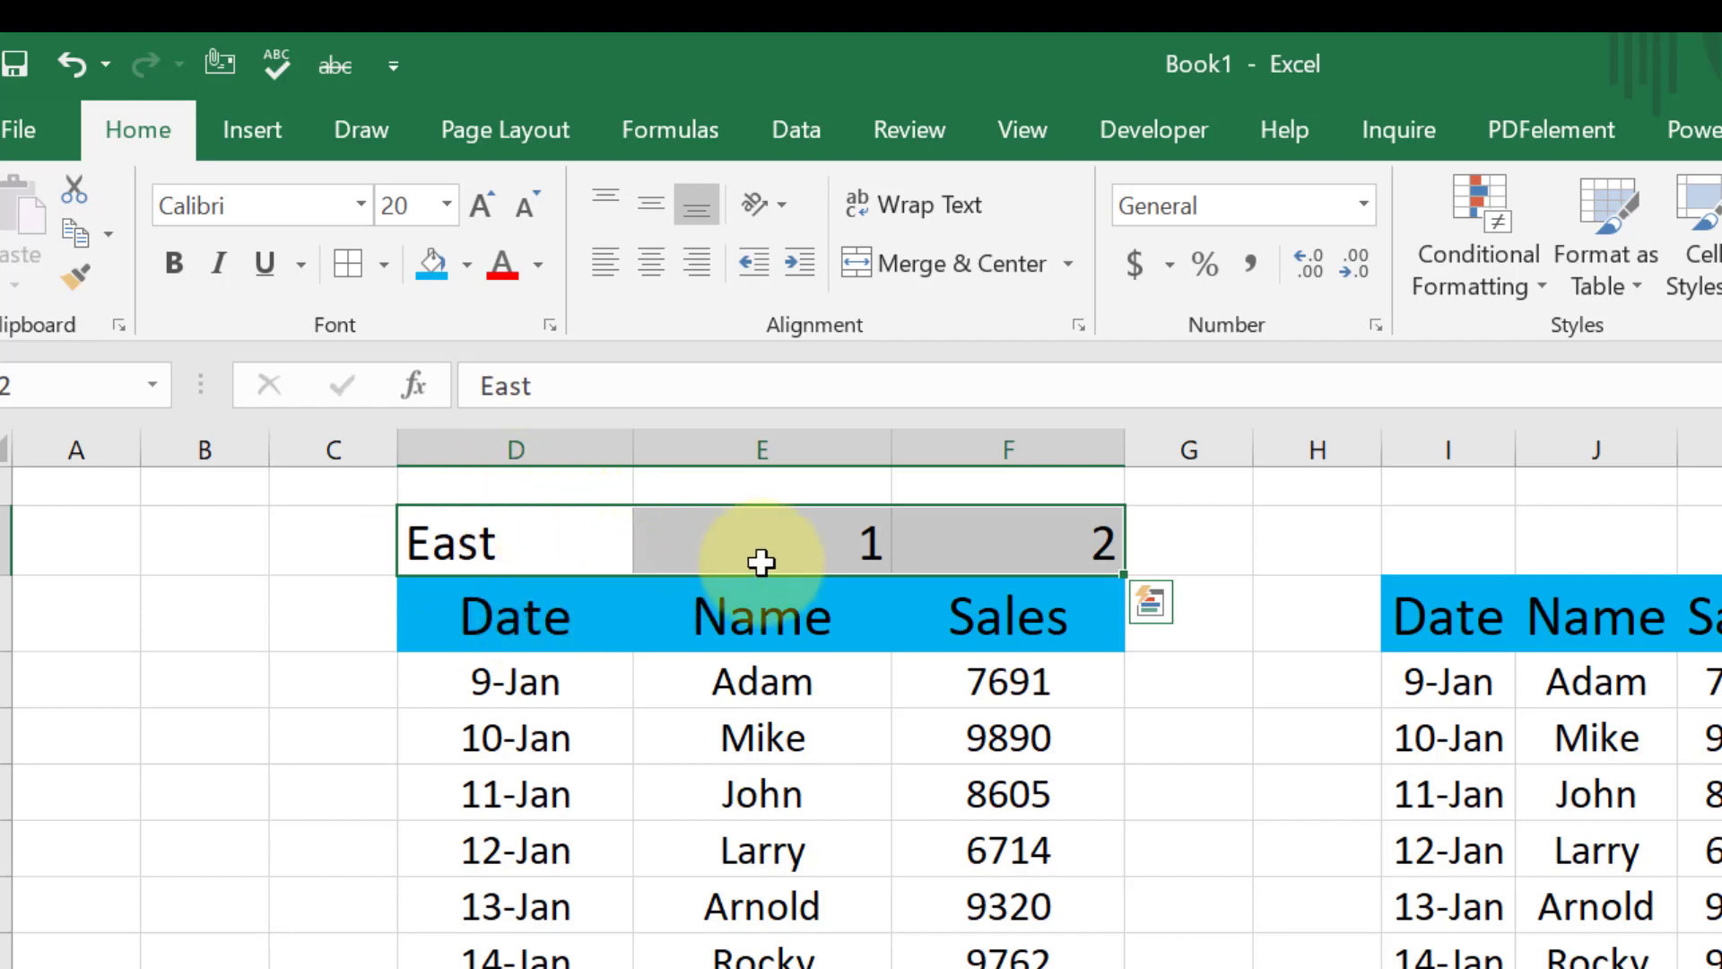
Merge & Center D2:F2, accepting the warning that discards 1 and 2.
{"action": "left_click", "coordinate": [1029, 277]}
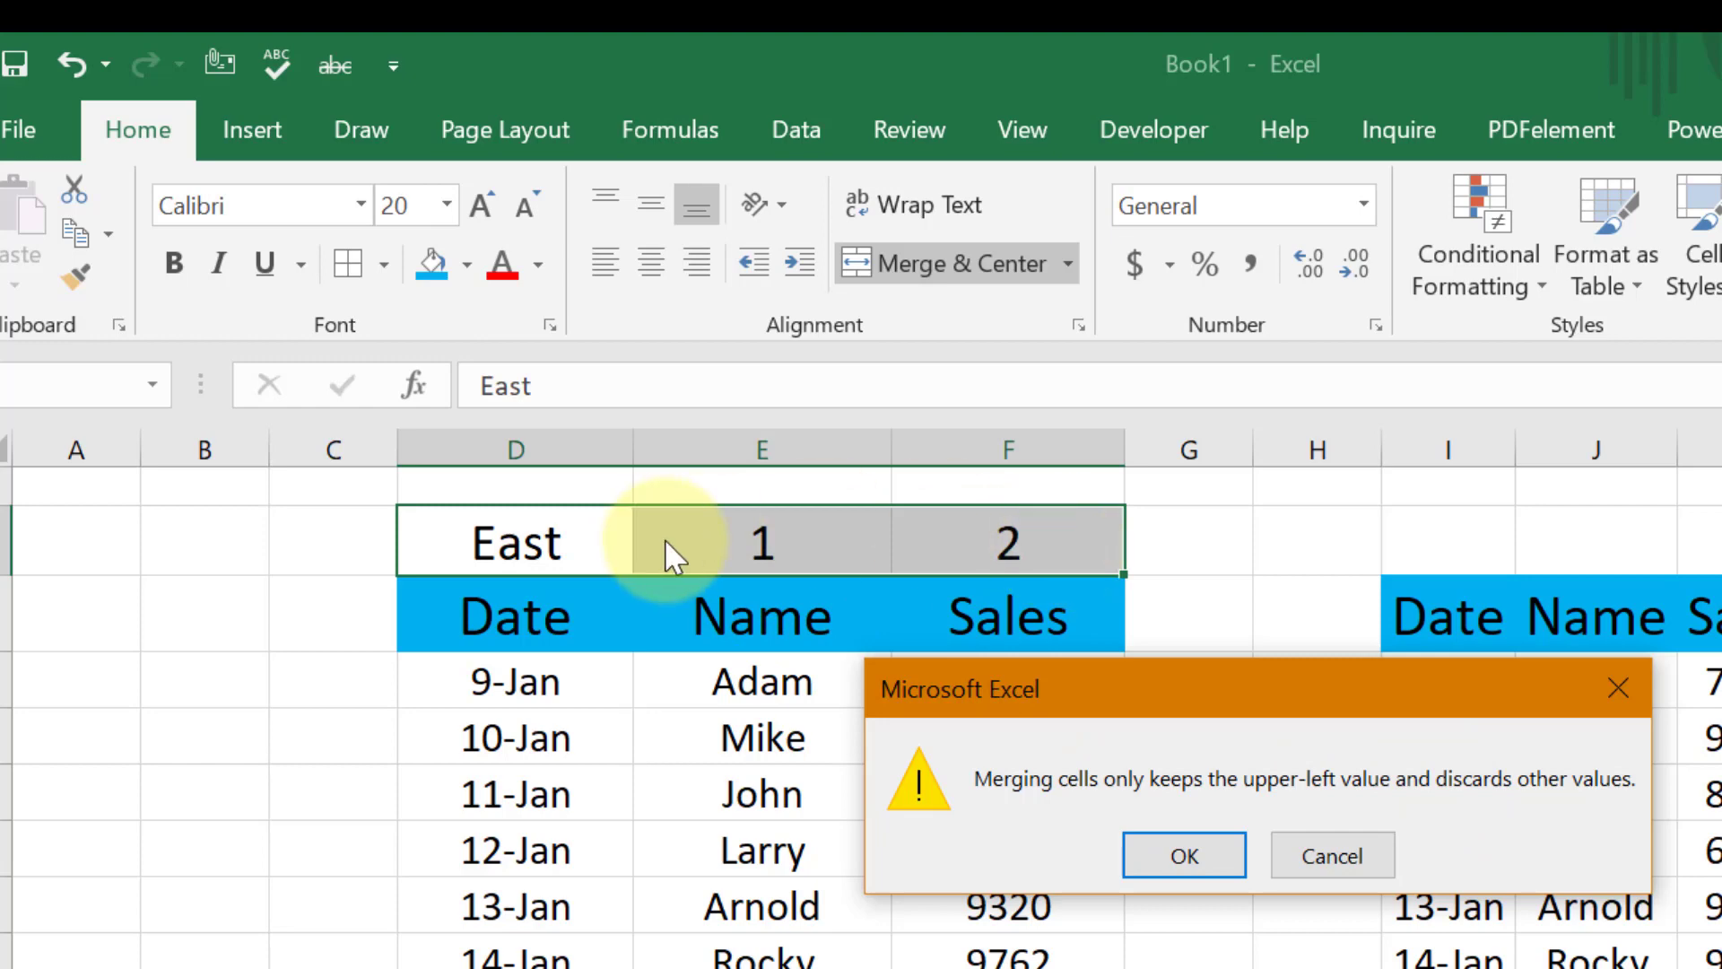
{"action": "left_click", "coordinate": [1186, 864]}
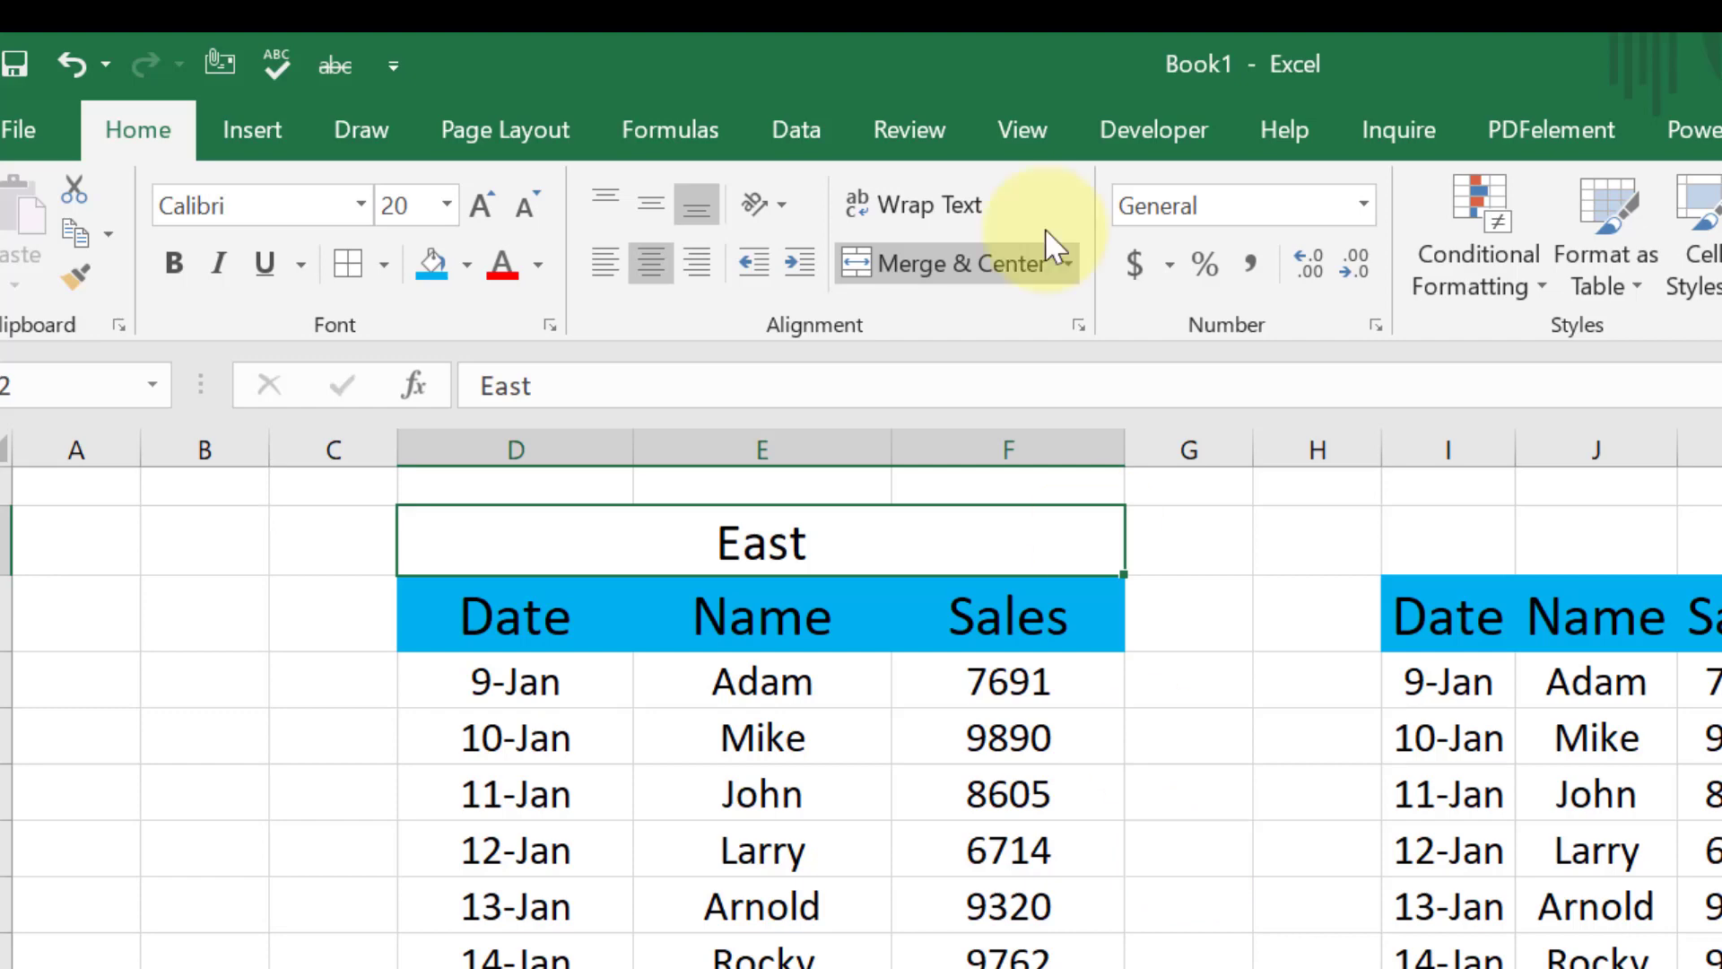
Undo the D2:F2 merge and delete the 1 and 2 from E2:F2.
{"action": "left_click", "coordinate": [1069, 265]}
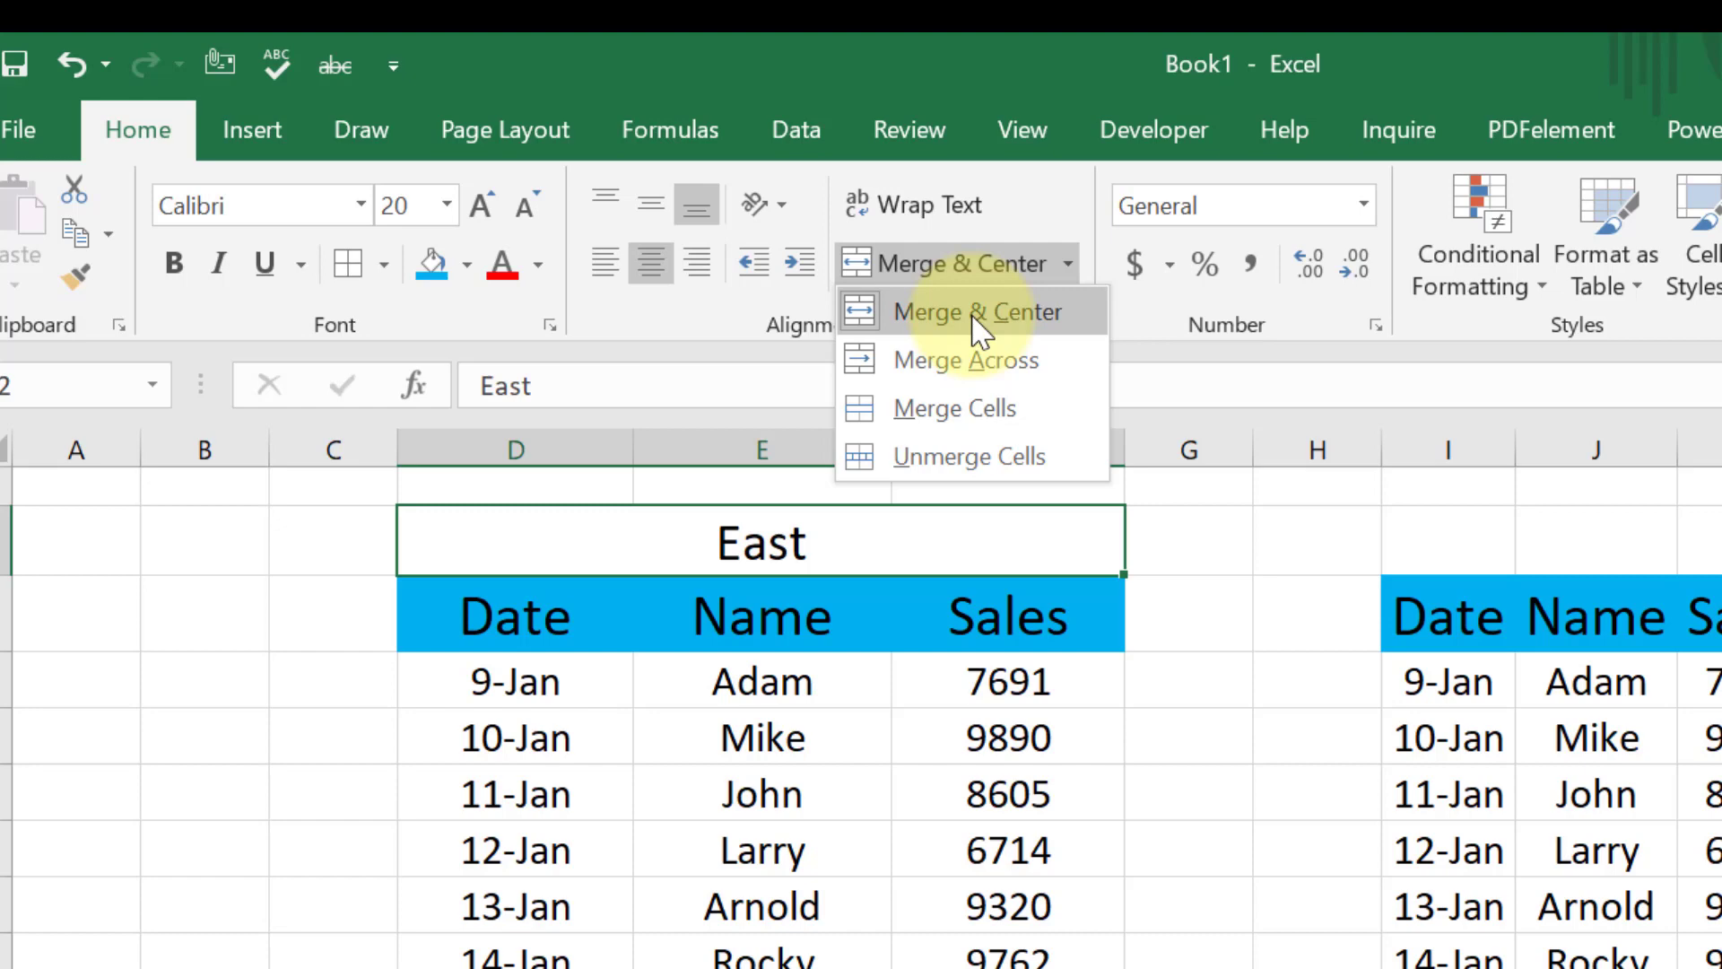
{"action": "key", "text": "Escape"}
{"action": "key", "text": "ctrl+z"}
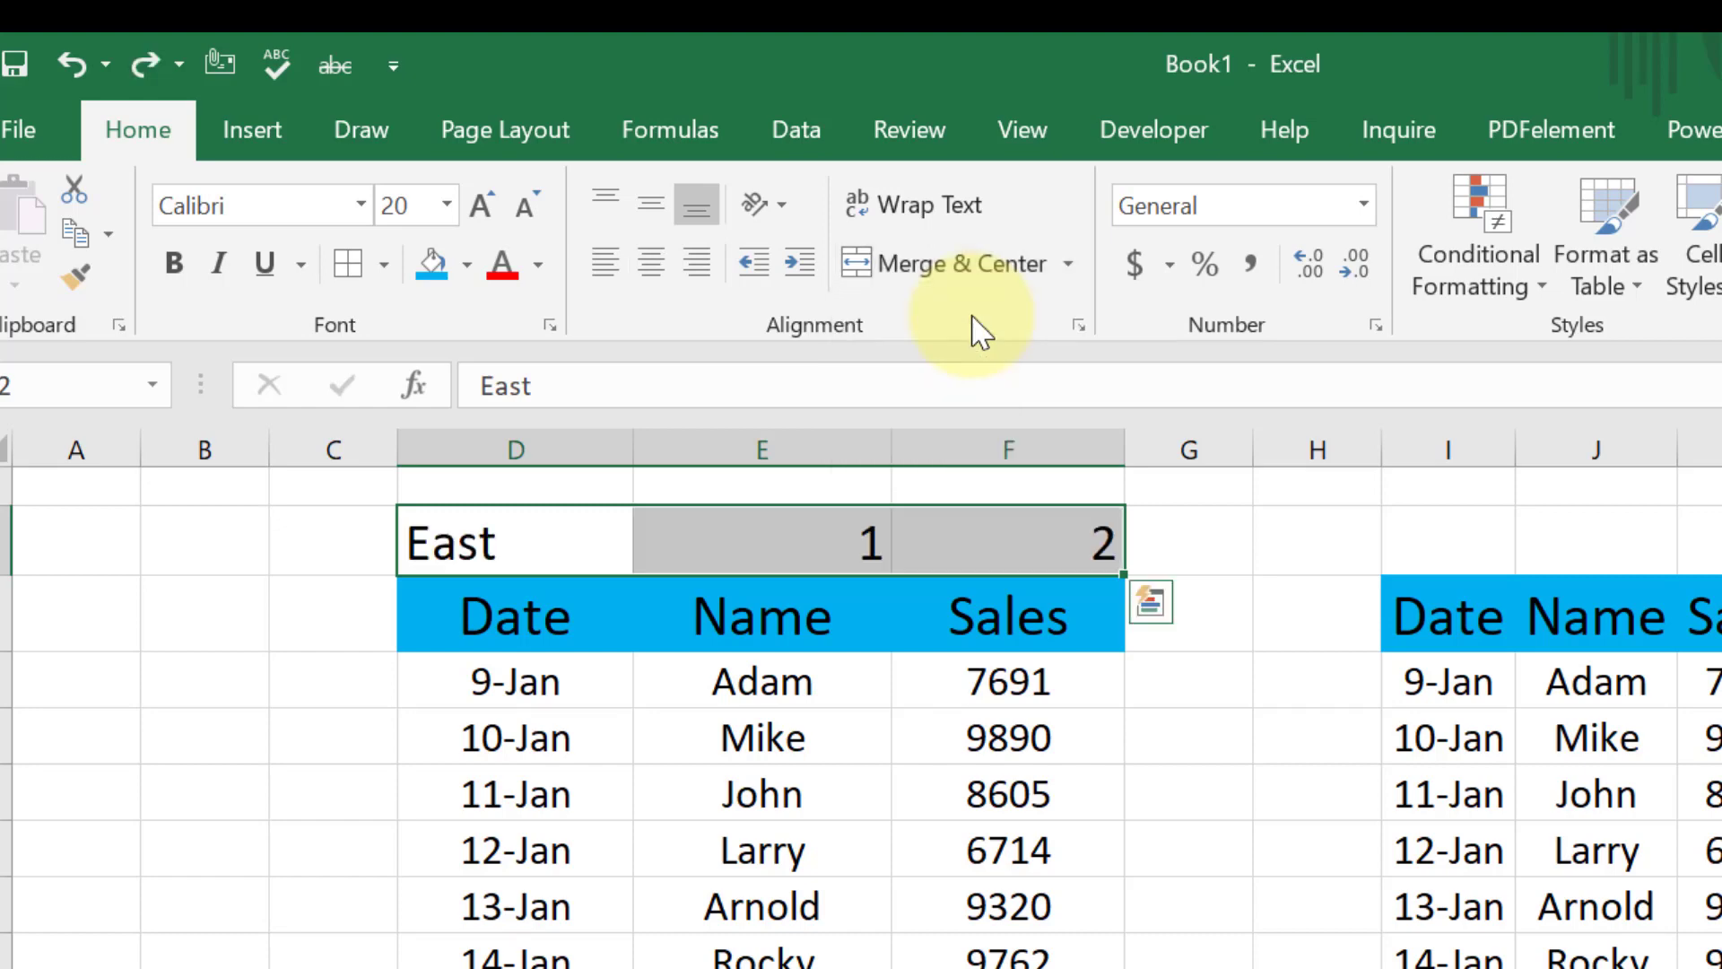
{"action": "left_click", "coordinate": [821, 564]}
{"action": "key", "text": "shift+Right"}
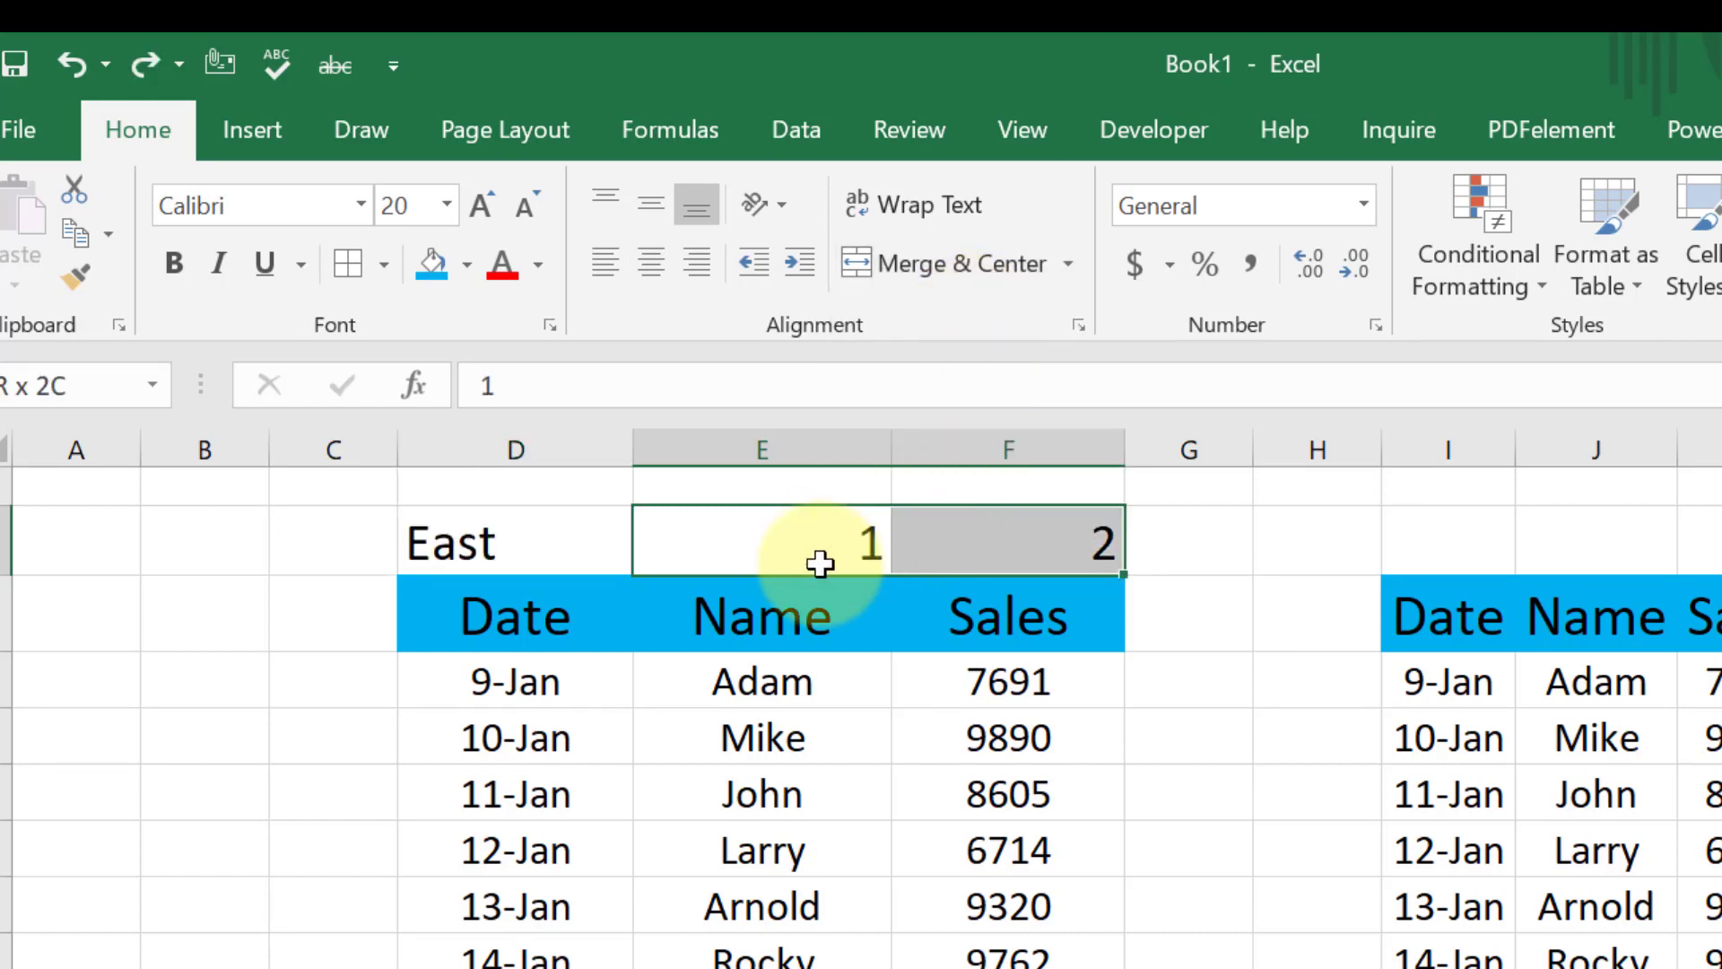
{"action": "key", "text": "Delete"}
Select D2:F2 and apply Merge Across, keeping East left-aligned.
{"action": "key", "text": "Left"}
{"action": "key", "text": "shift+Right"}
{"action": "key", "text": "shift+Right"}
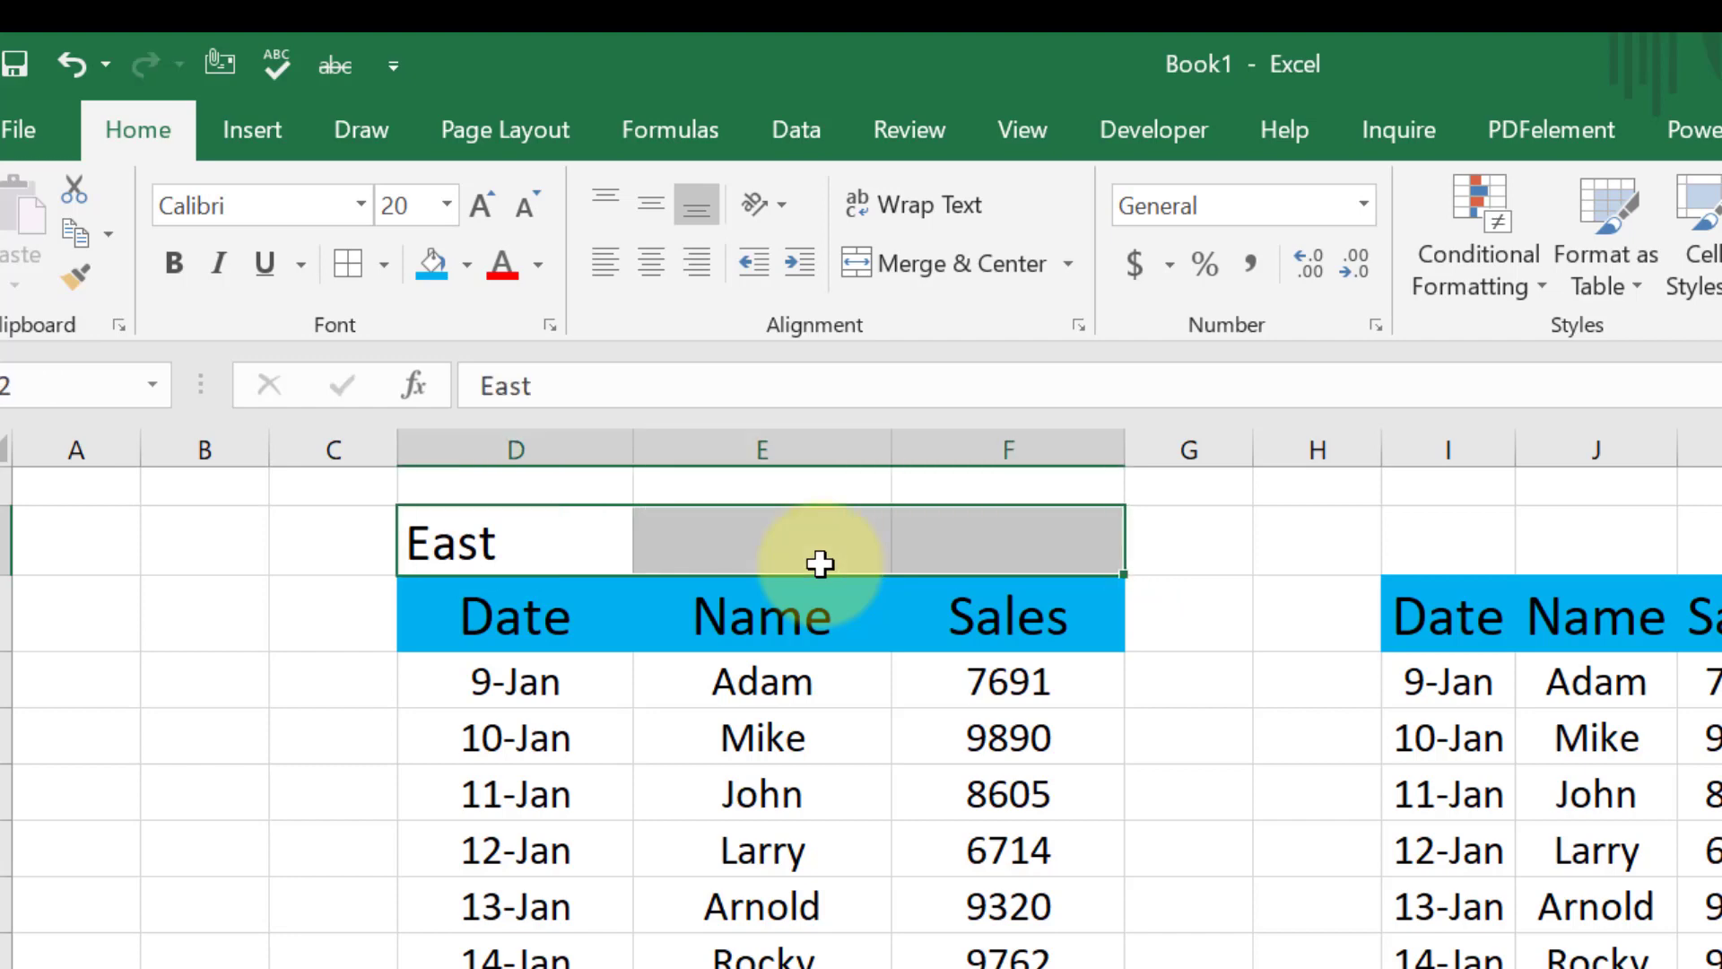
{"action": "left_click", "coordinate": [1068, 263]}
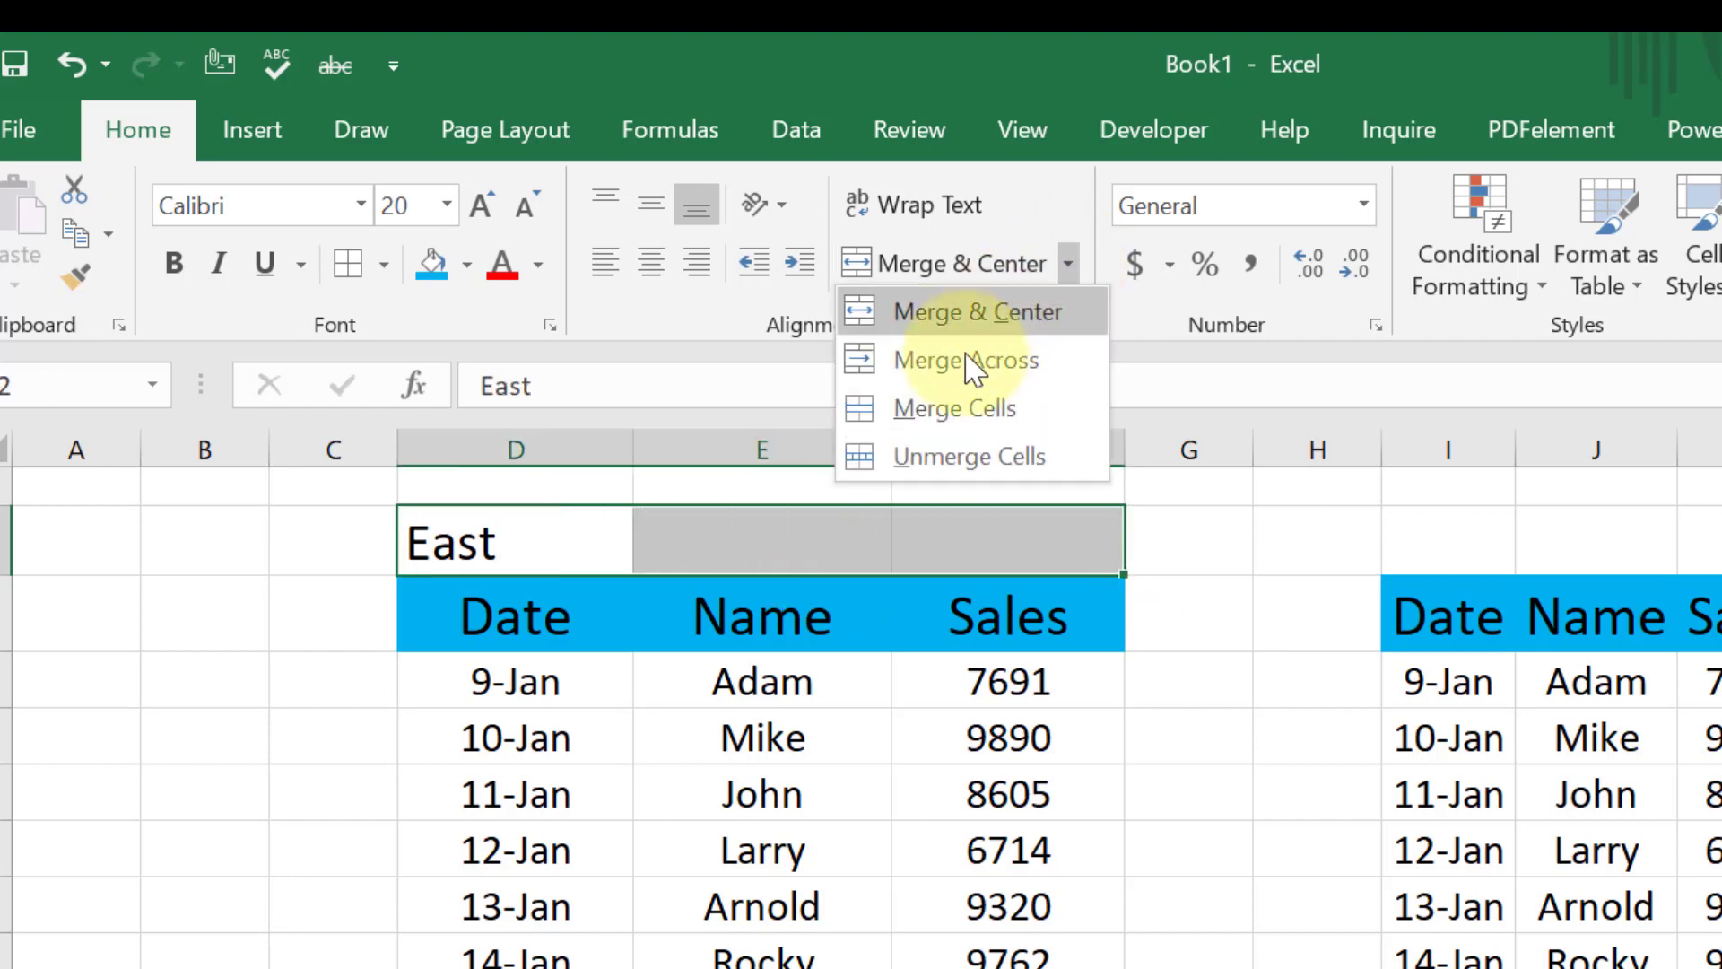
{"action": "left_click", "coordinate": [969, 359]}
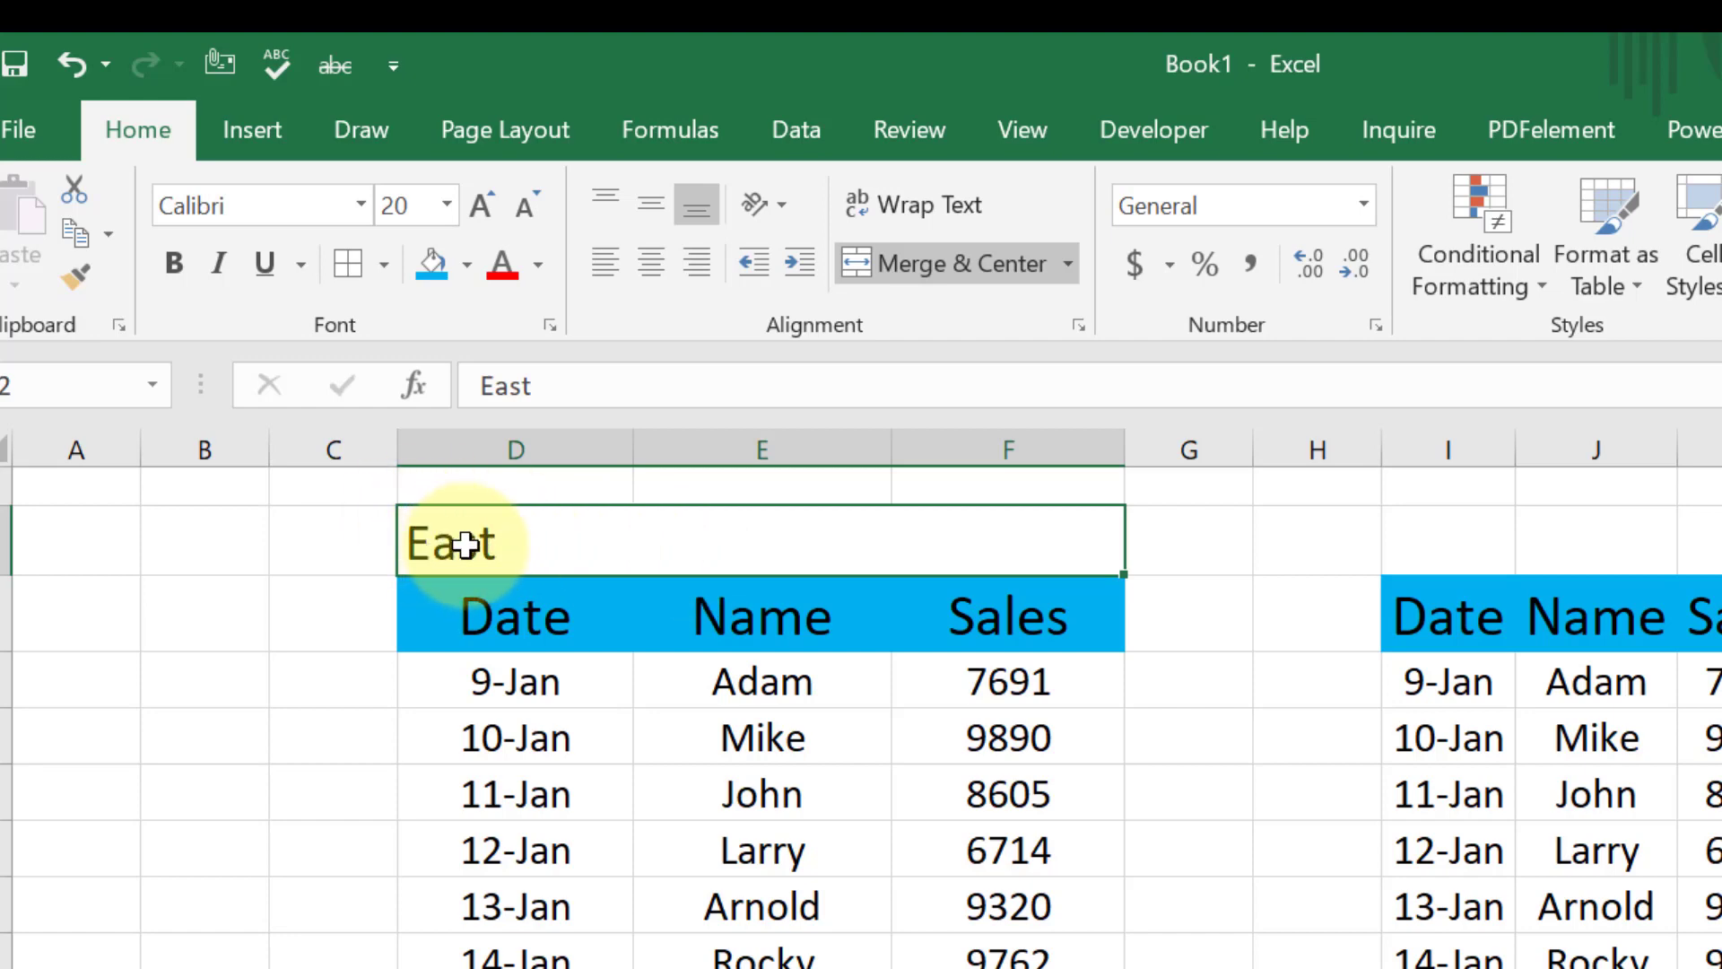
Try centring East, undo twice, then apply Merge Cells to D2:F2.
{"action": "left_click", "coordinate": [650, 264]}
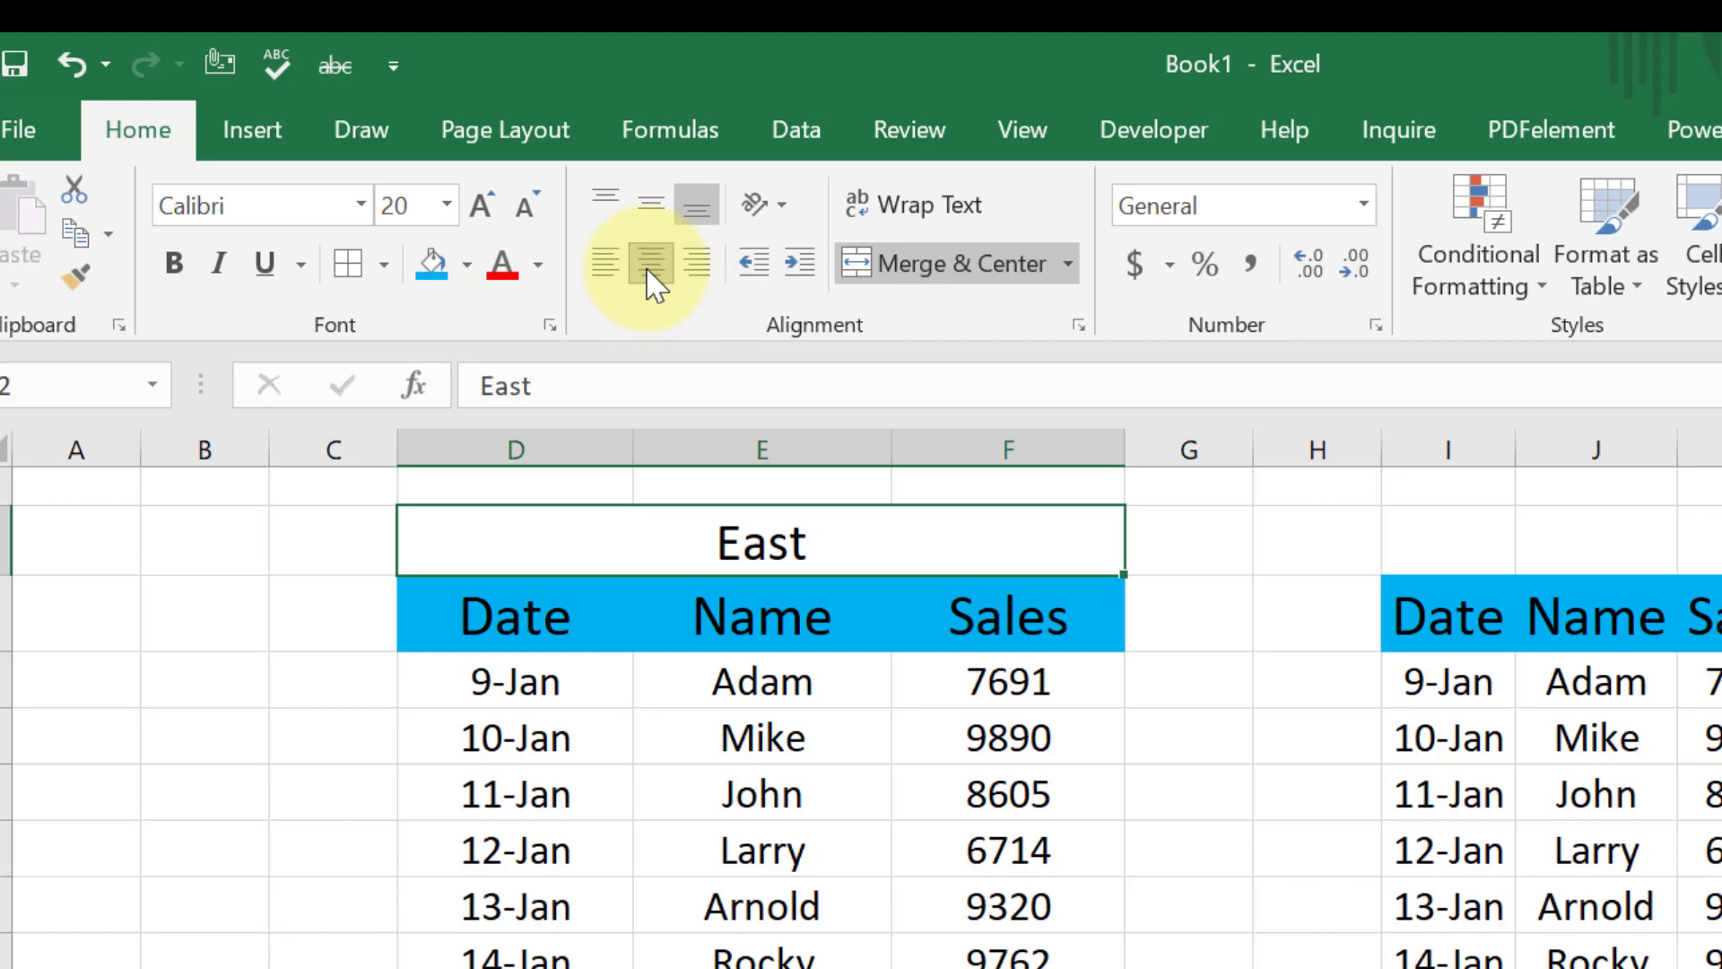
{"action": "key", "text": "ctrl+z"}
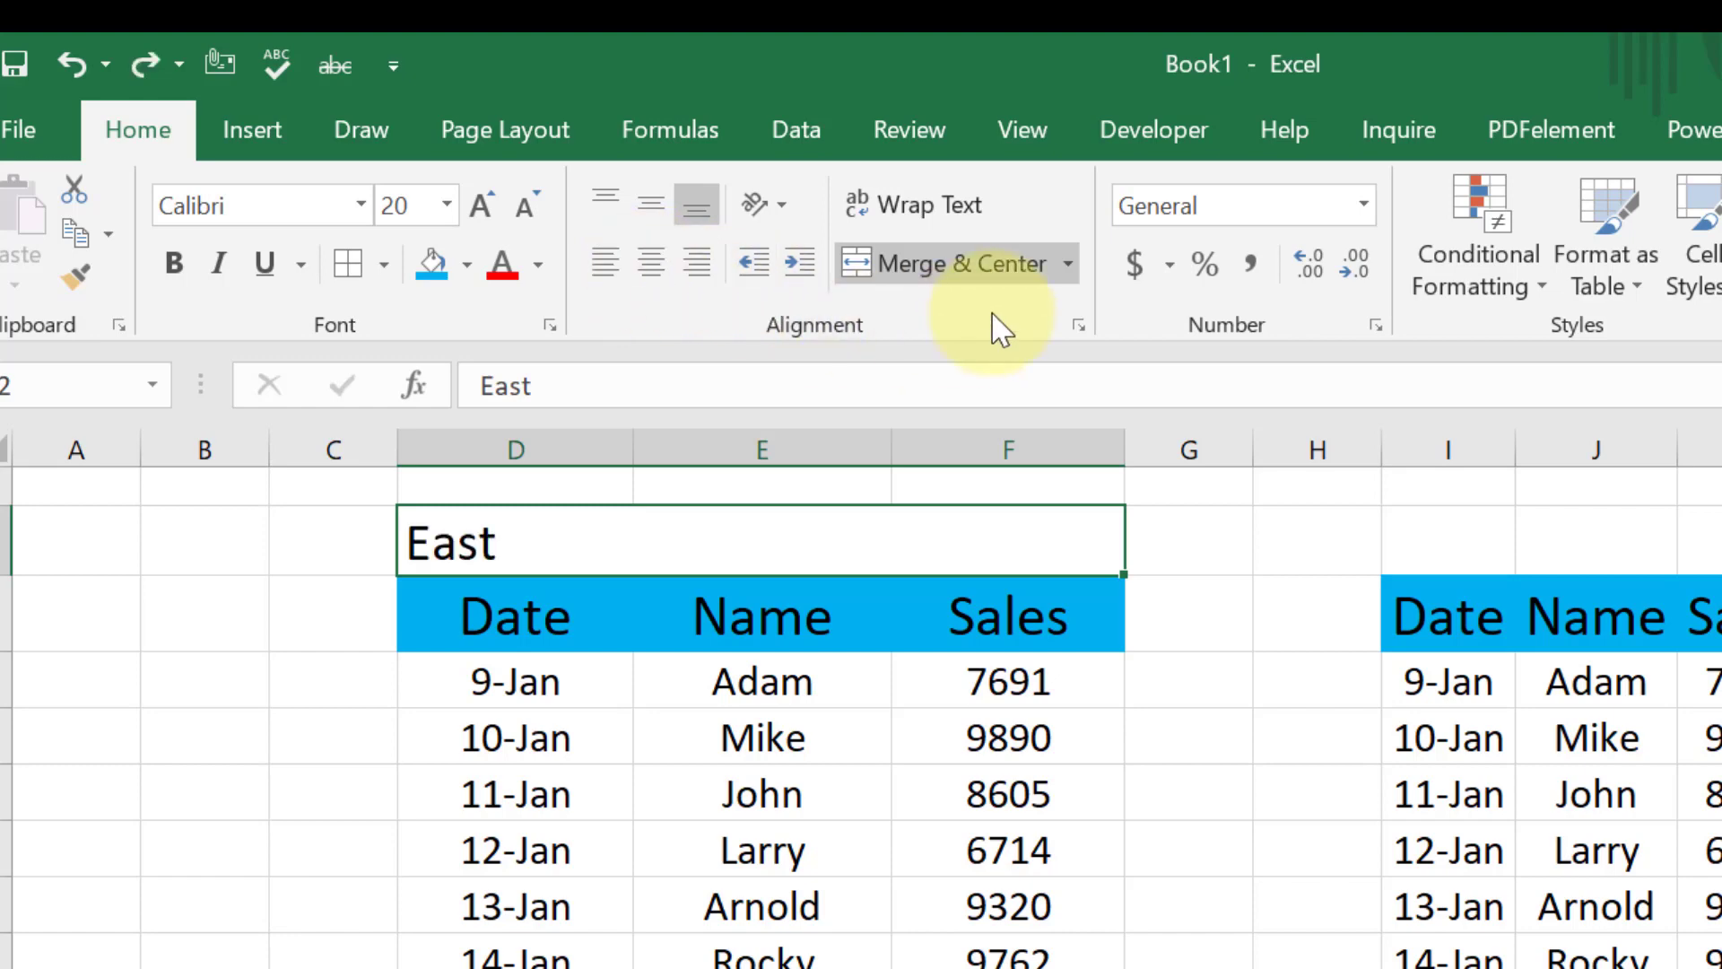
{"action": "key", "text": "ctrl+z"}
{"action": "left_click", "coordinate": [1071, 267]}
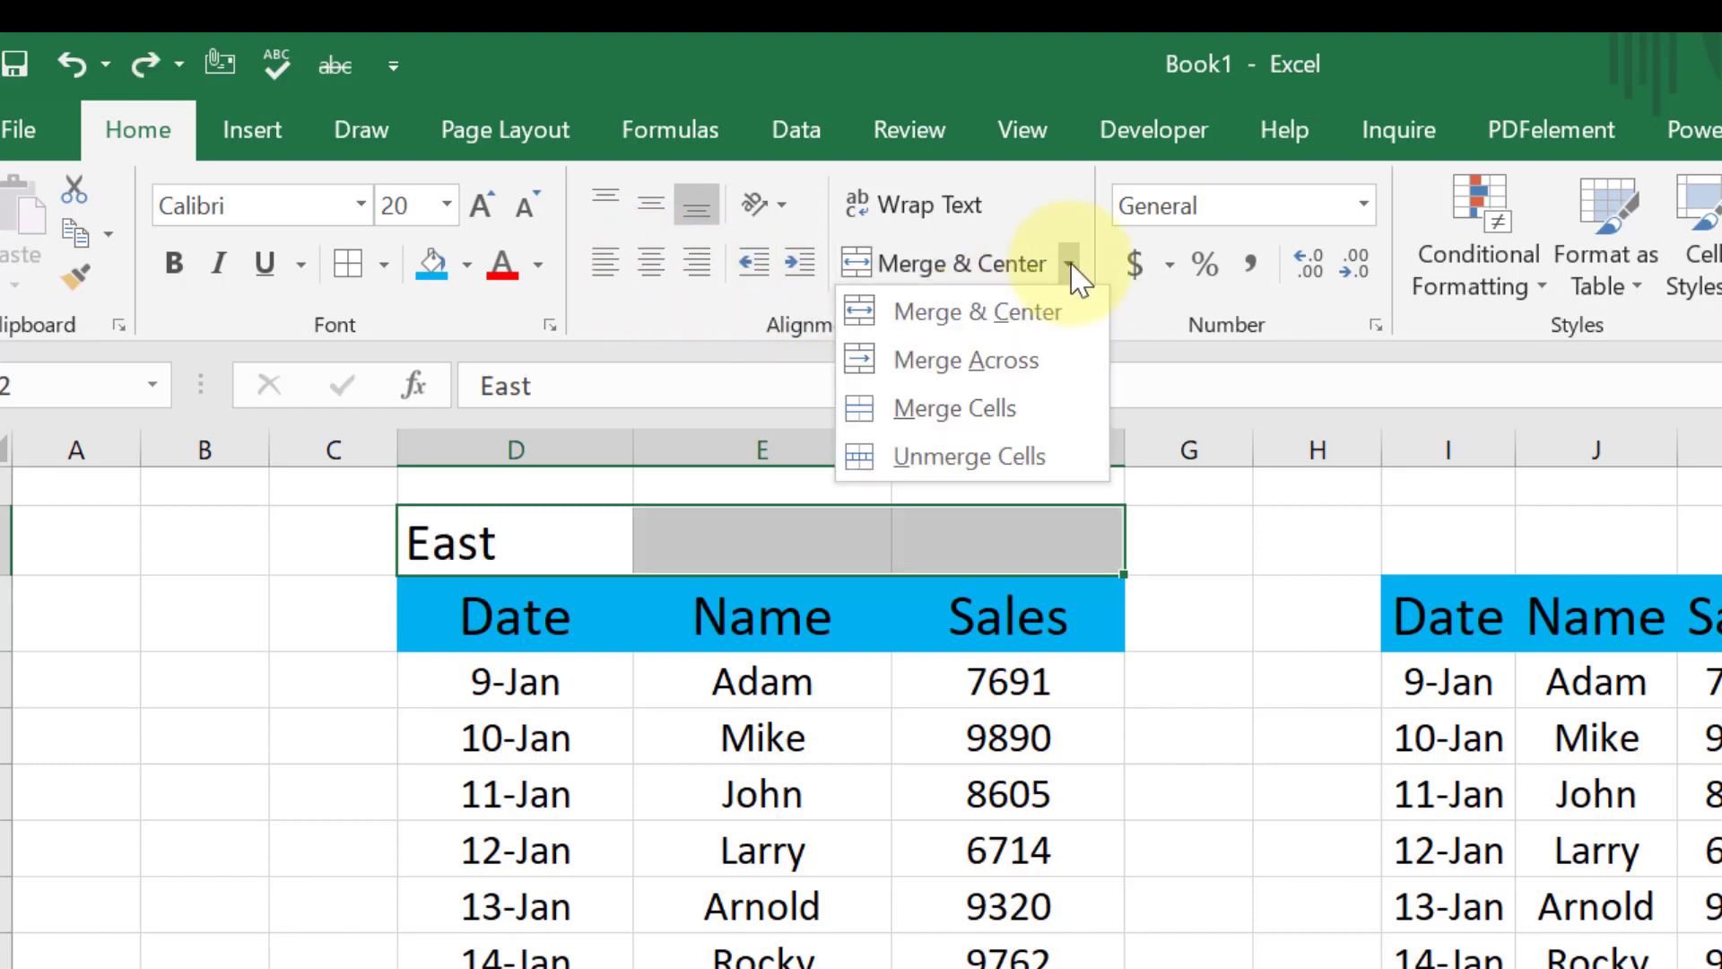
{"action": "left_click", "coordinate": [953, 418]}
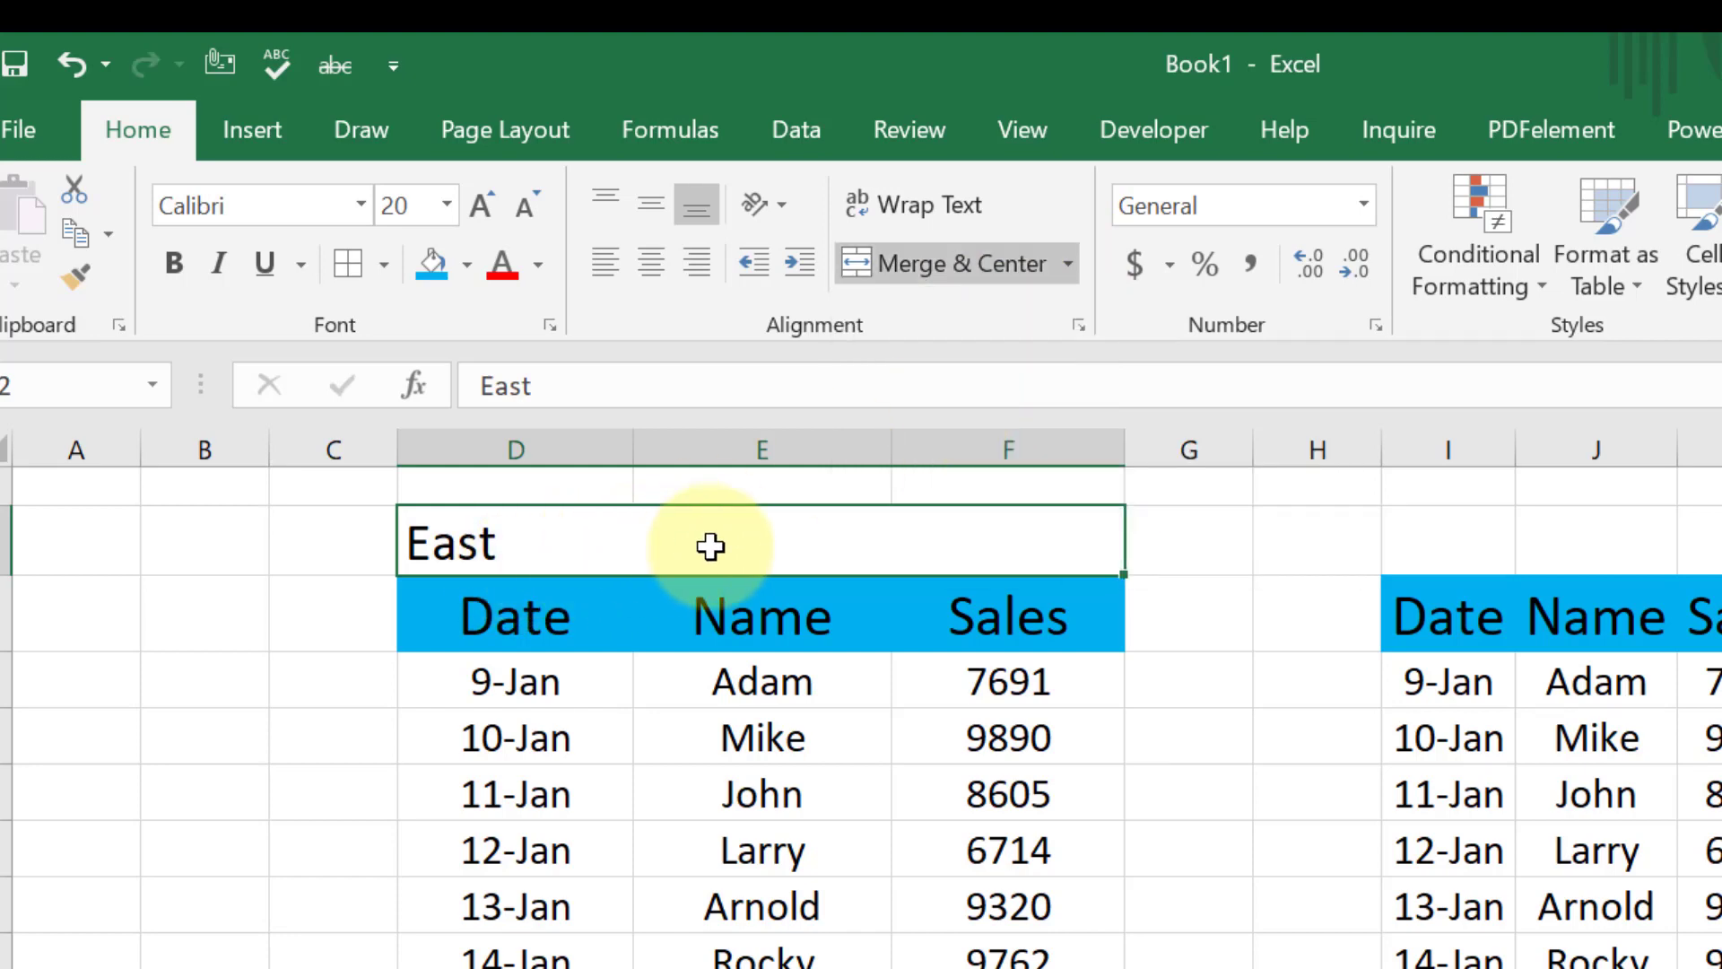
Unmerge D2:F2, then reselect D2:F2 with East in D2.
{"action": "left_click", "coordinate": [1067, 266]}
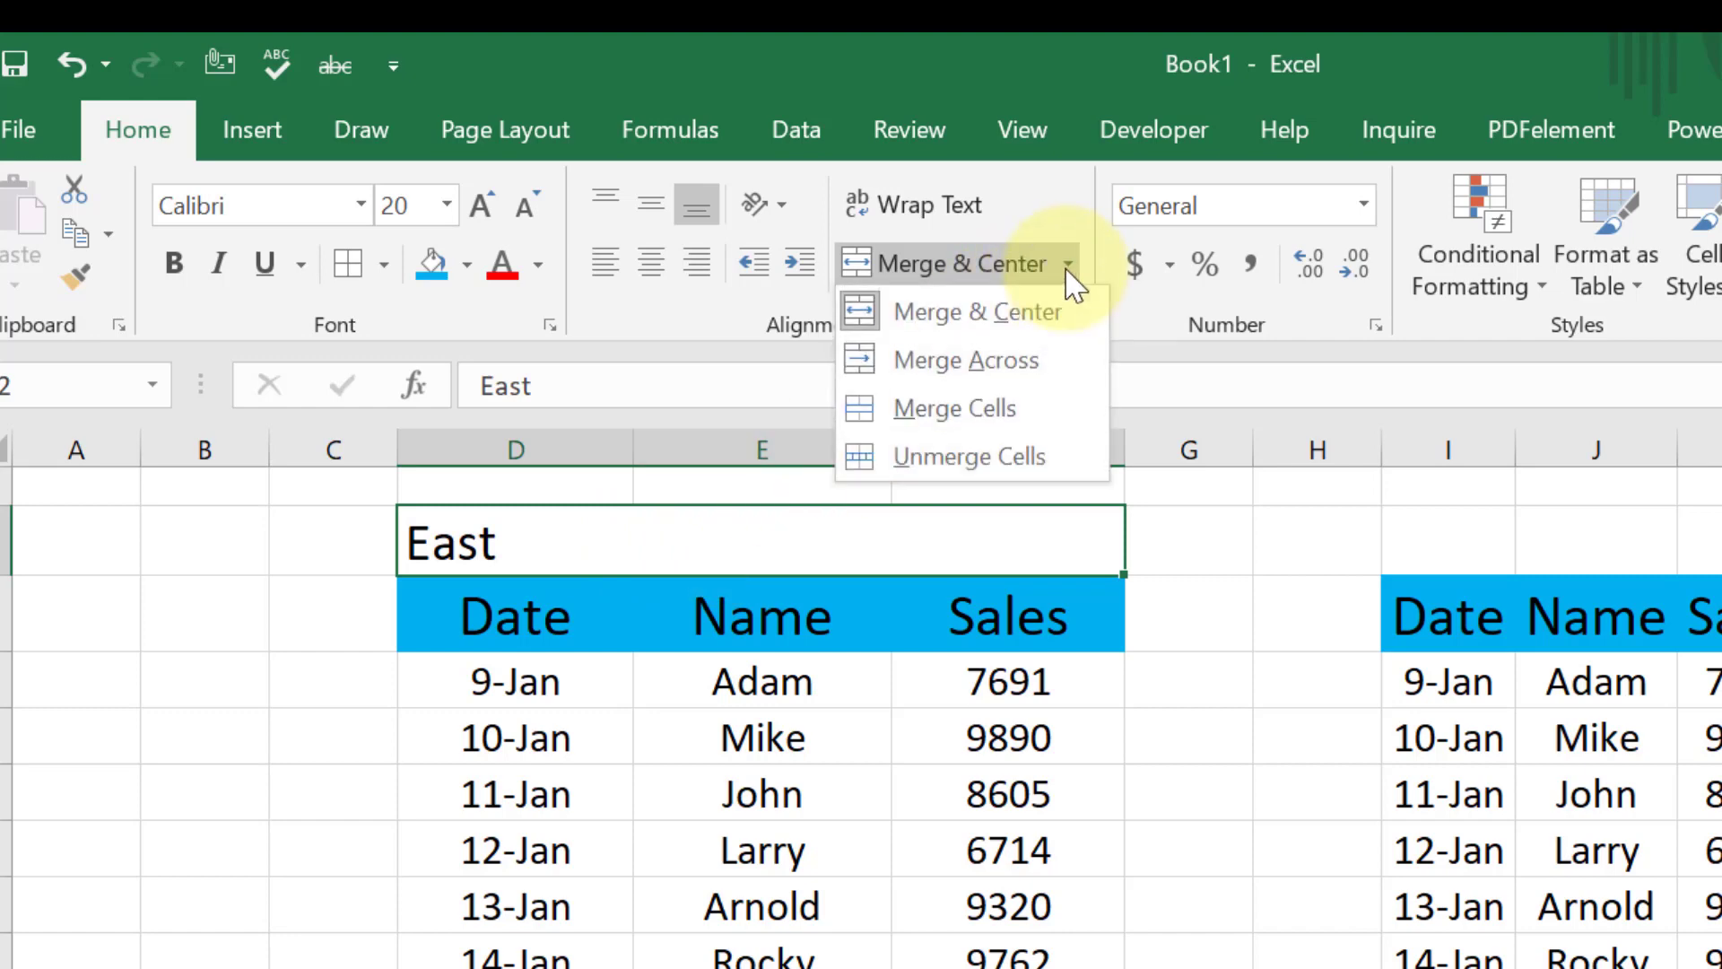
{"action": "left_click", "coordinate": [967, 467]}
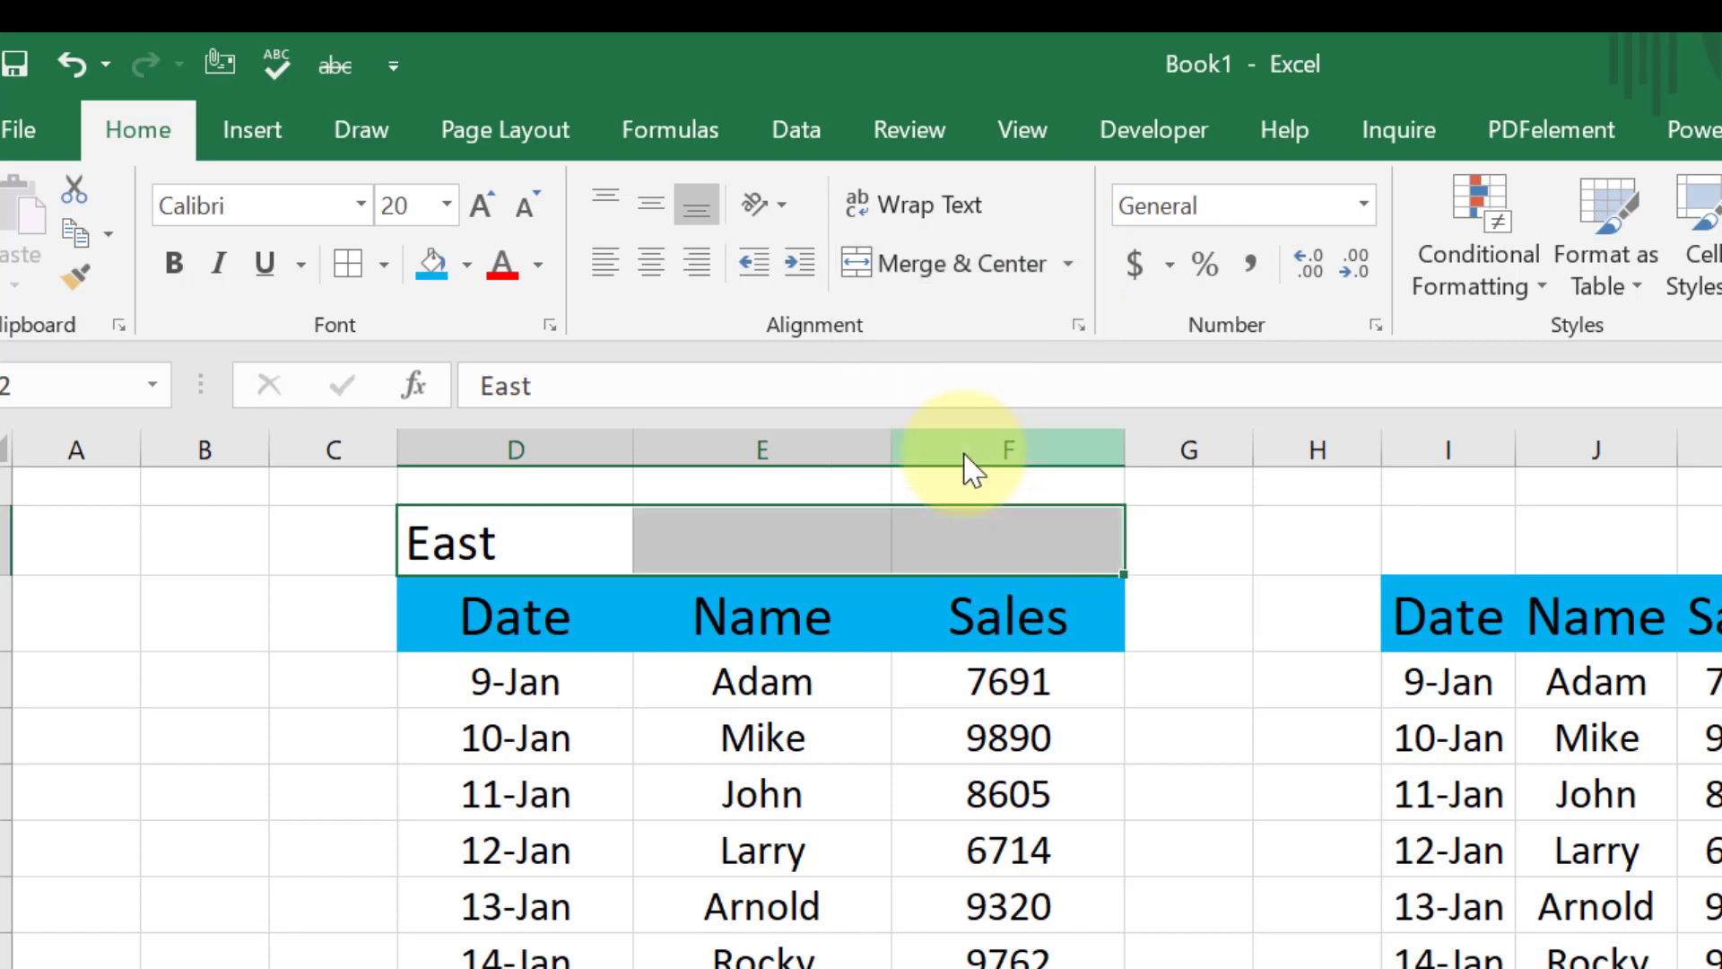
{"action": "left_click", "coordinate": [1249, 622]}
{"action": "key", "text": "Left"}
{"action": "key", "text": "Left"}
{"action": "key", "text": "Left"}
{"action": "key", "text": "Up"}
{"action": "key", "text": "Right"}
{"action": "key", "text": "Right"}
{"action": "key", "text": "Right"}
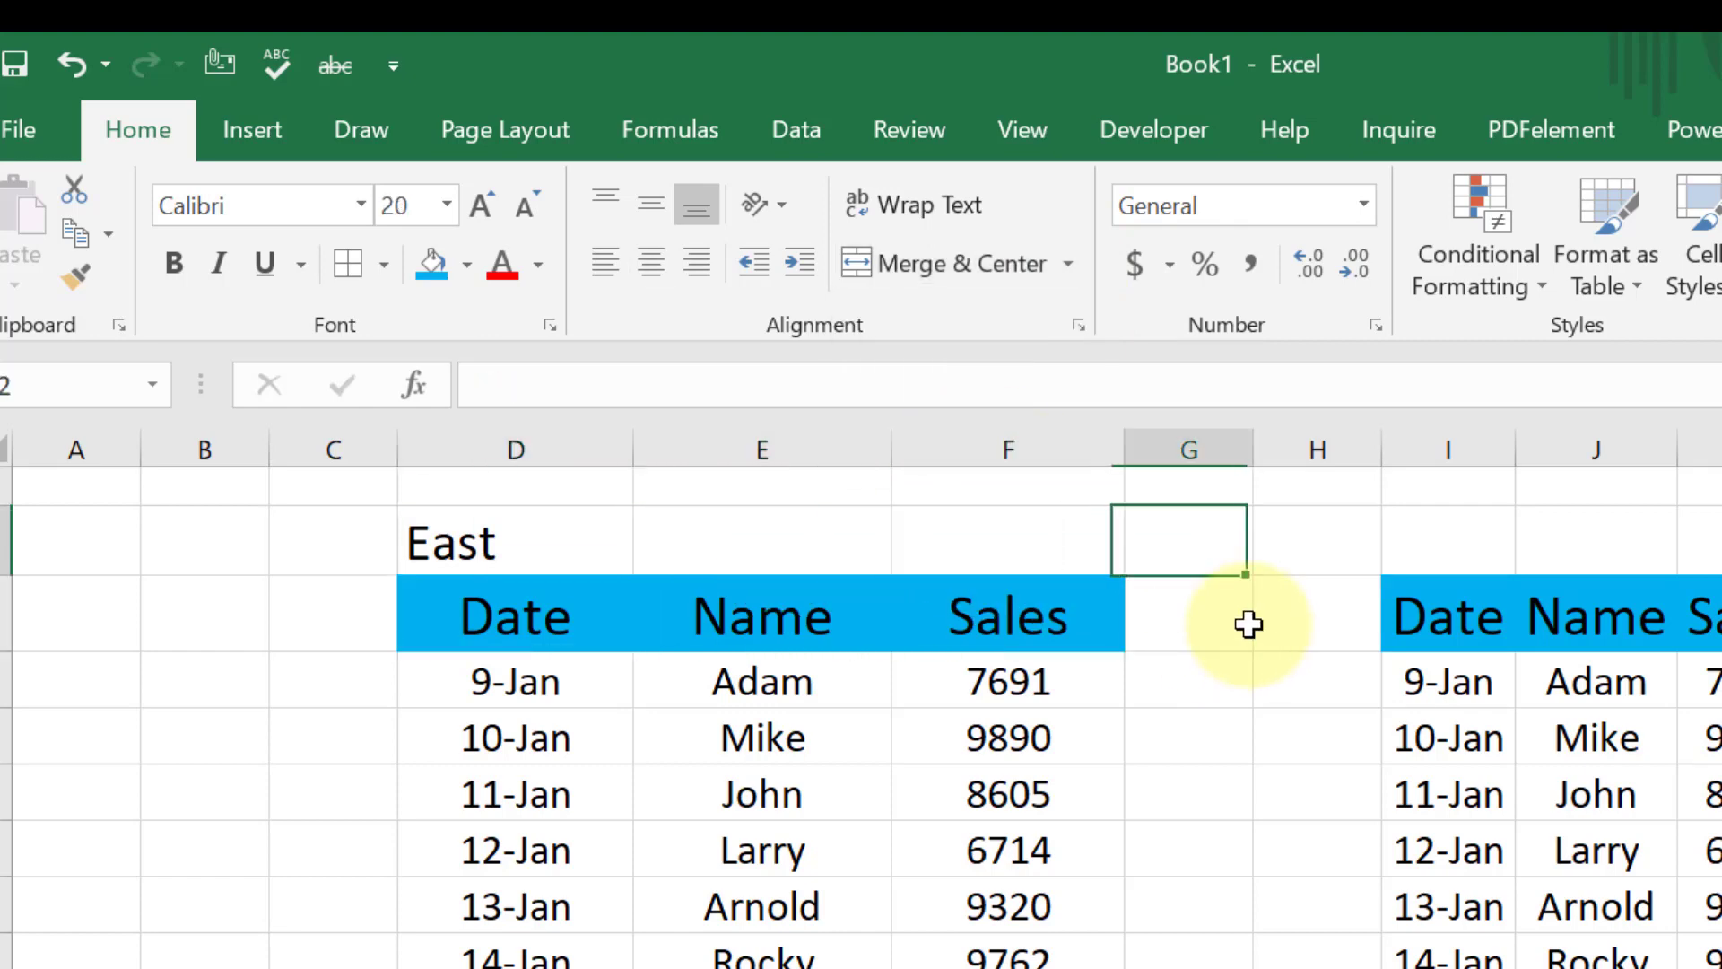
{"action": "key", "text": "Left"}
{"action": "key", "text": "Left"}
{"action": "key", "text": "Left"}
{"action": "key", "text": "Left"}
{"action": "key", "text": "Right"}
{"action": "key", "text": "Right"}
{"action": "key", "text": "Right"}
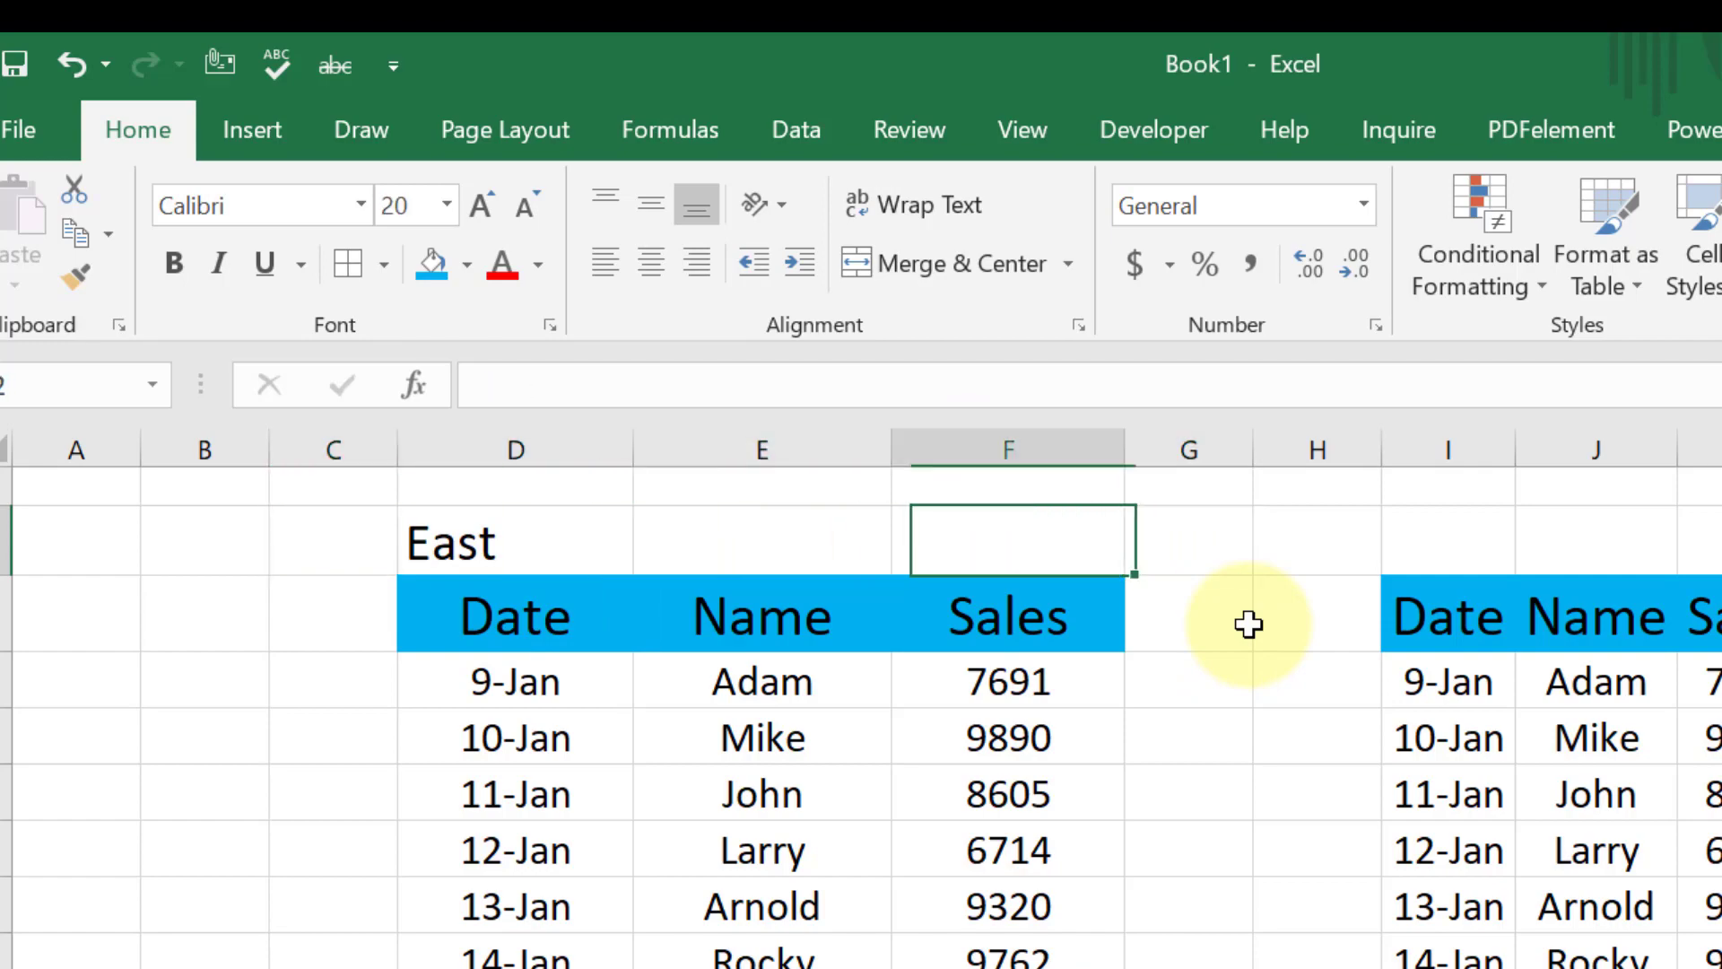
{"action": "key", "text": "Left"}
{"action": "key", "text": "Left"}
{"action": "key", "text": "shift+Right"}
{"action": "key", "text": "shift+Right"}
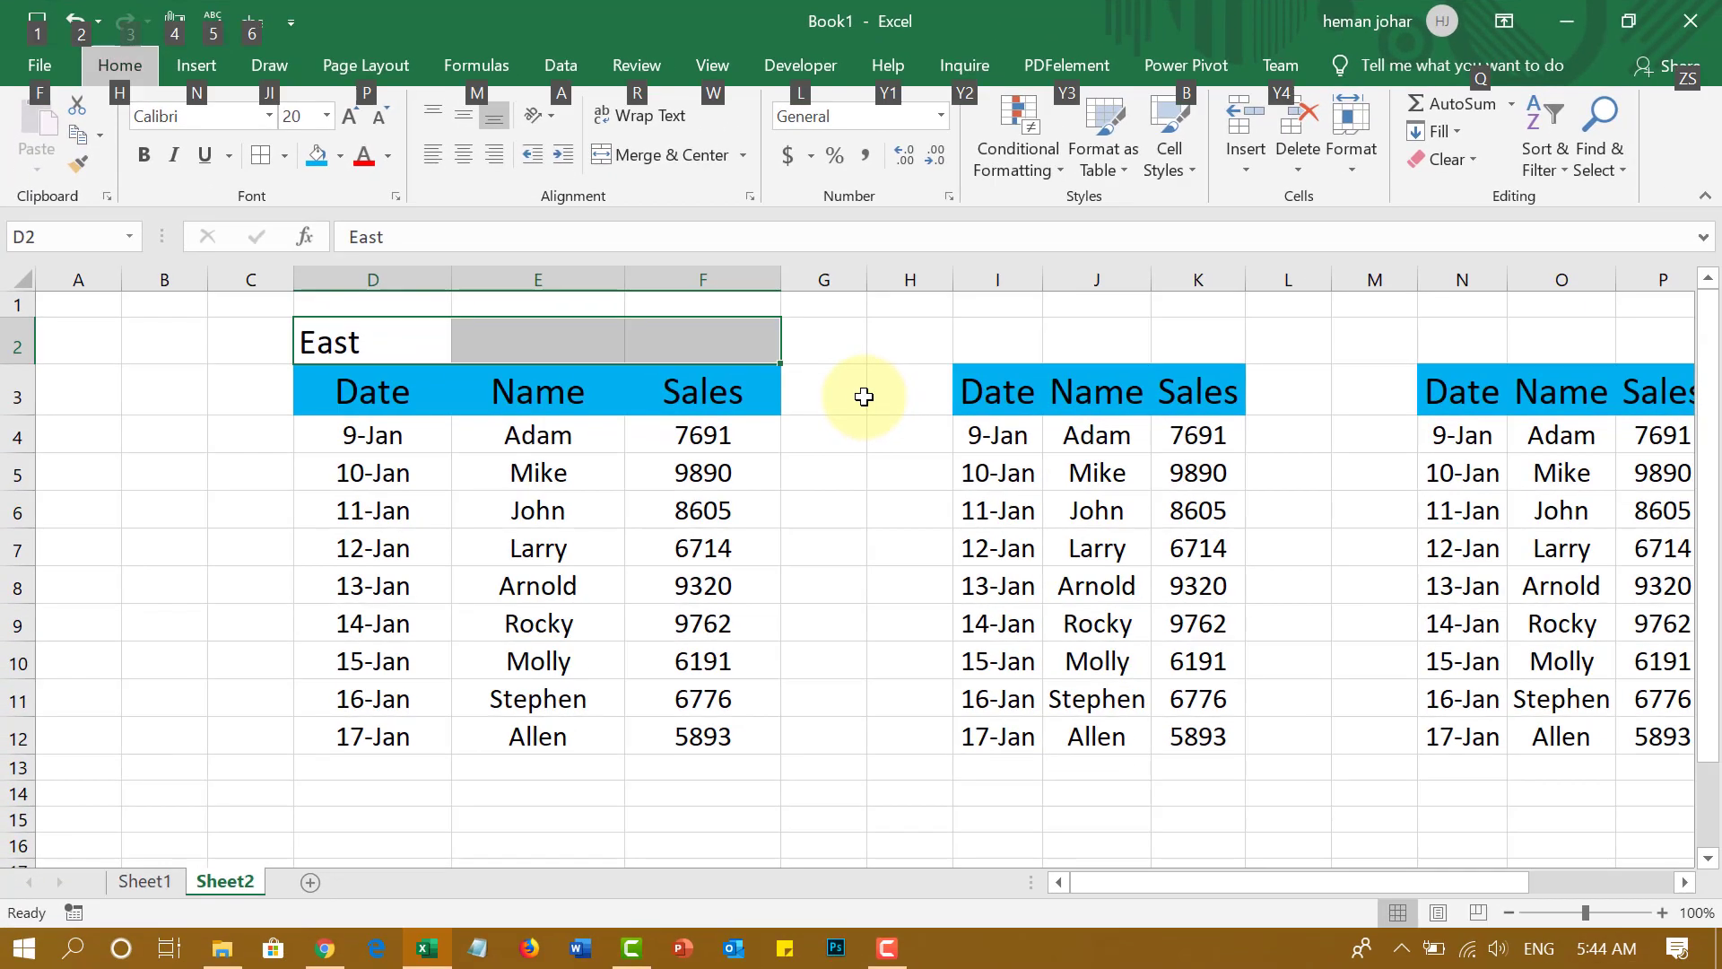
Apply Merge & Center to D2:F2 via KeyTips so 'East' sits centred over columns D–F.
{"action": "key", "text": "alt+h"}
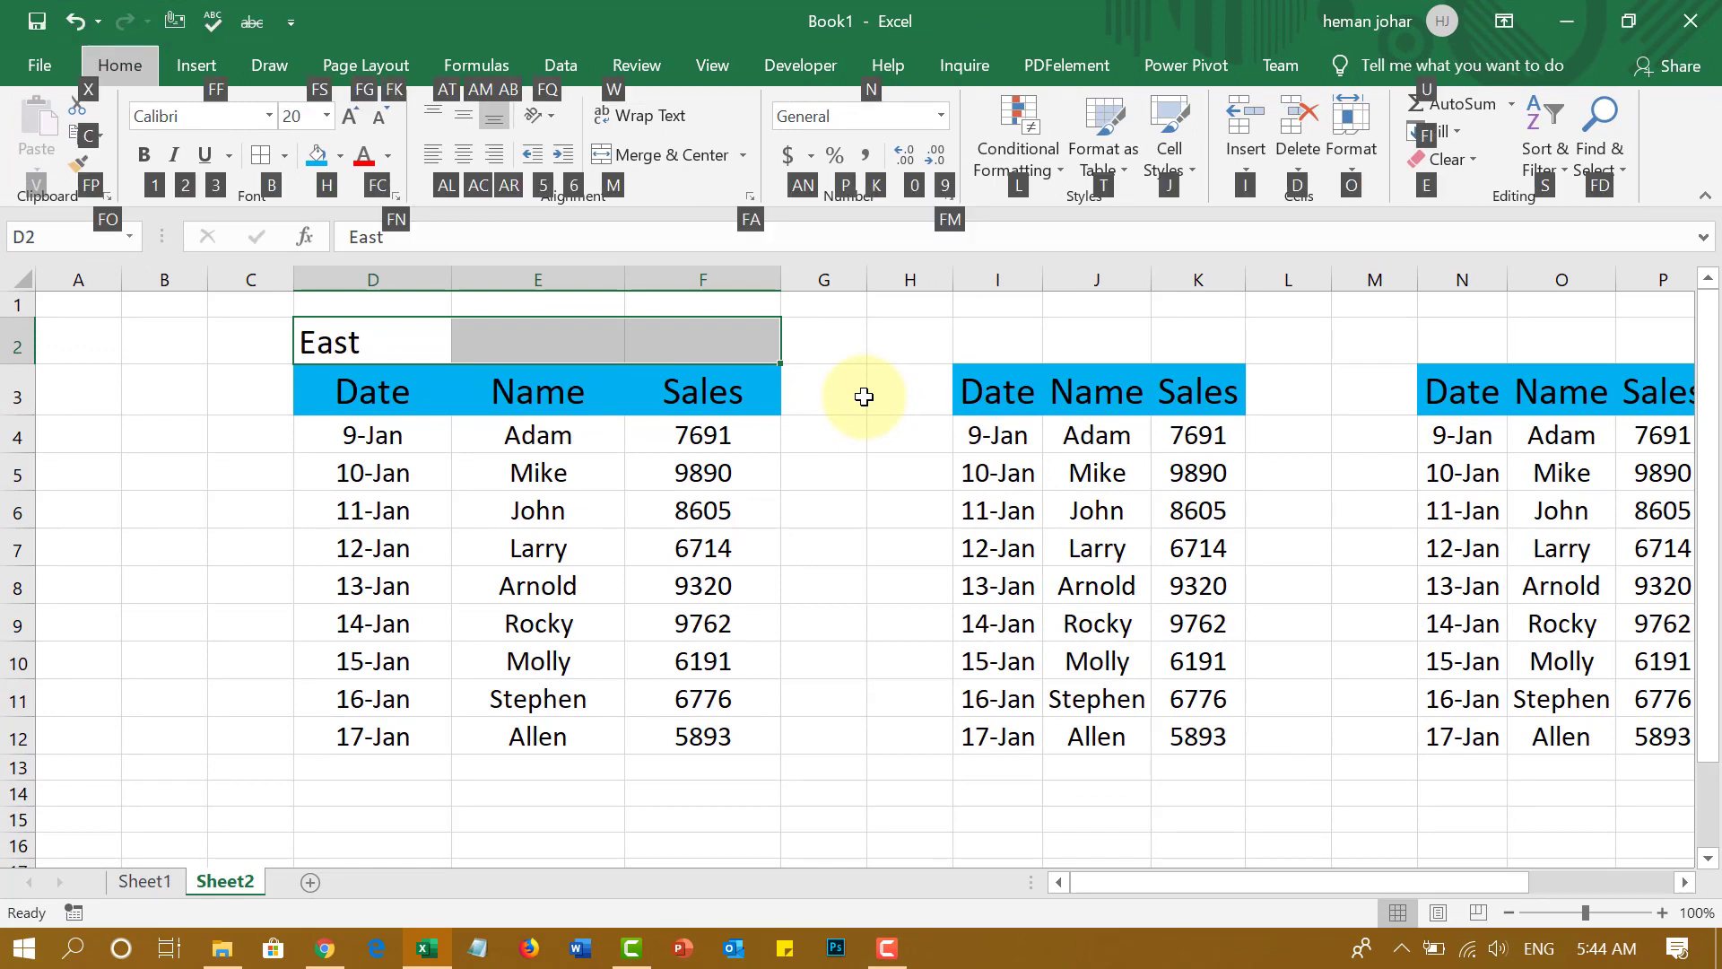
{"action": "key", "text": "m"}
{"action": "key", "text": "c"}
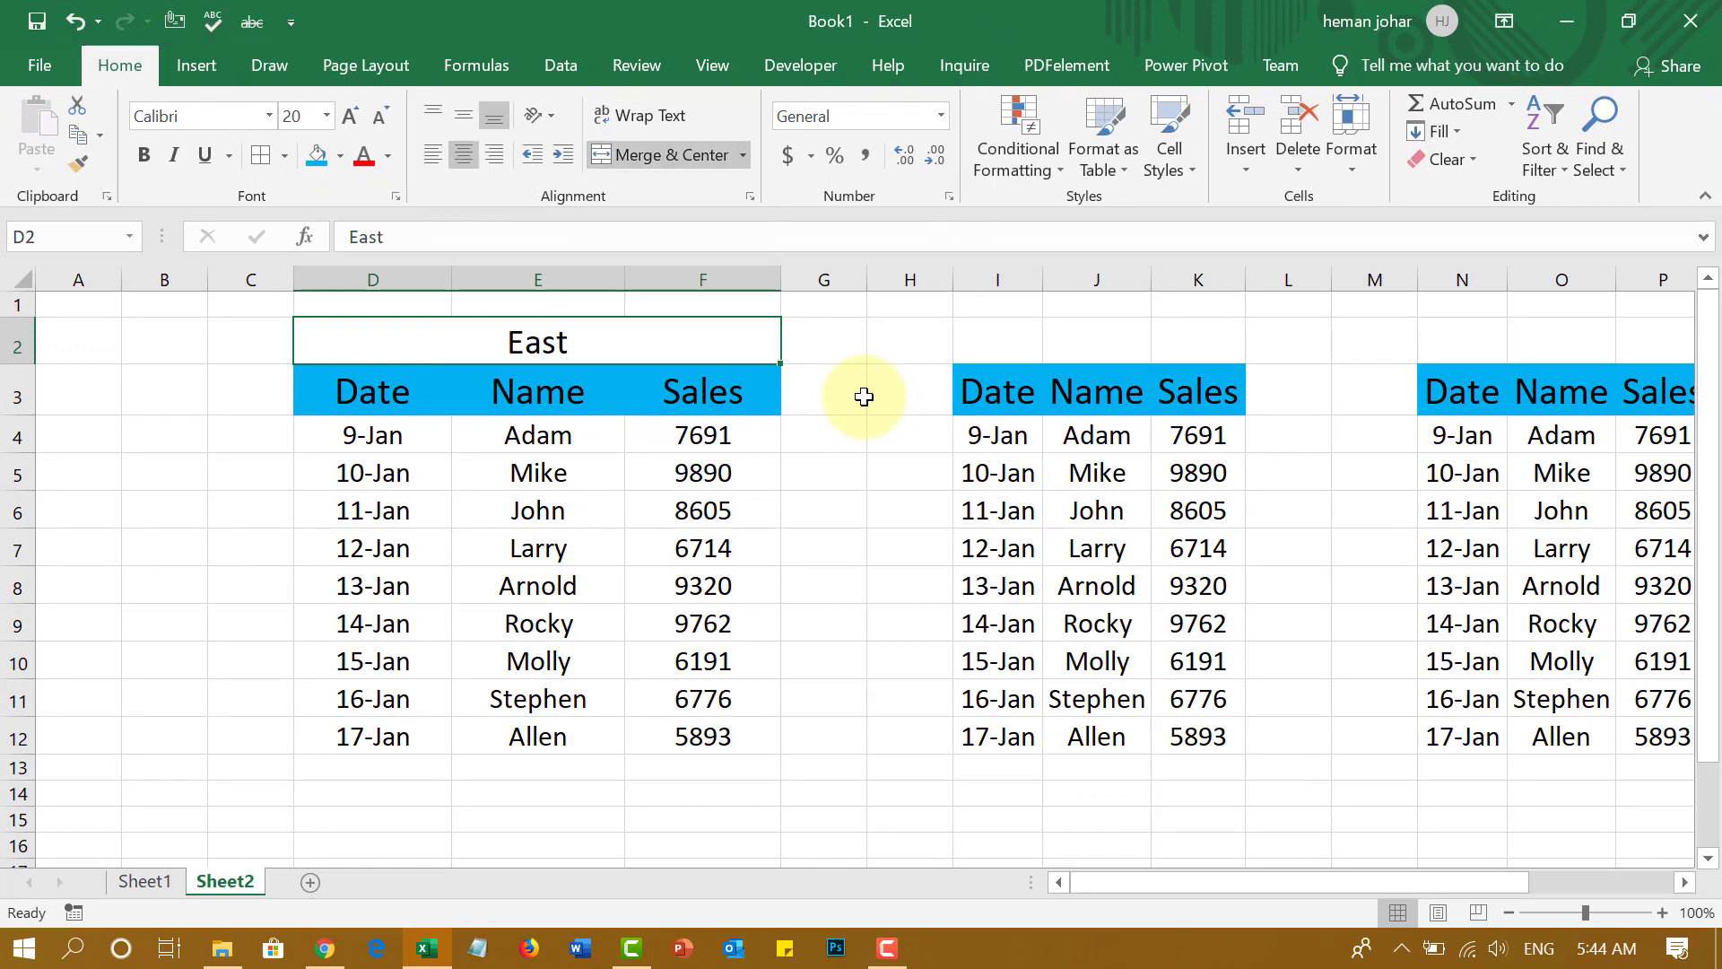